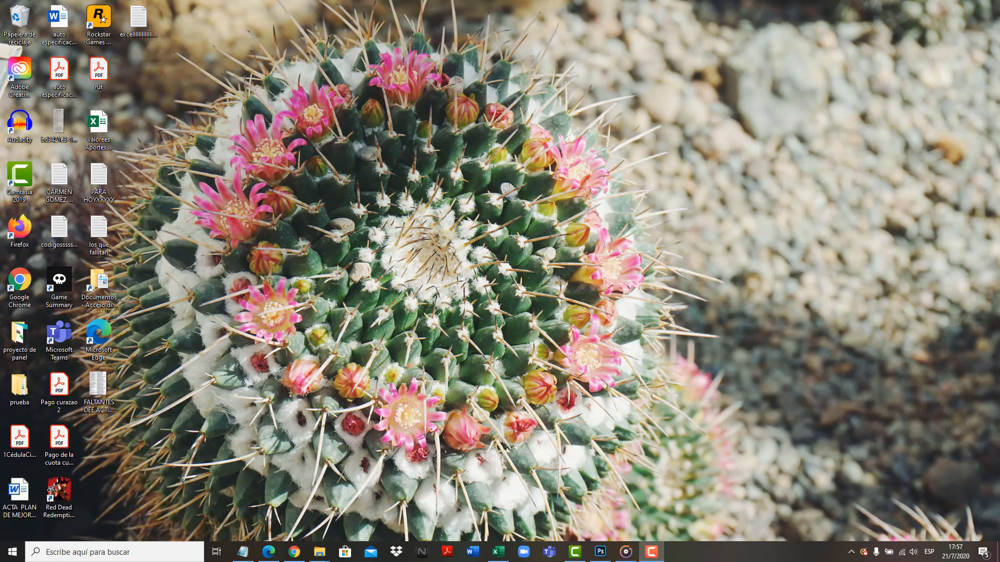
Switch to the Excel workbook "Ejercicio para Tablas Dinamicas" and show the sales table from its title row
click(498, 552)
click(531, 290)
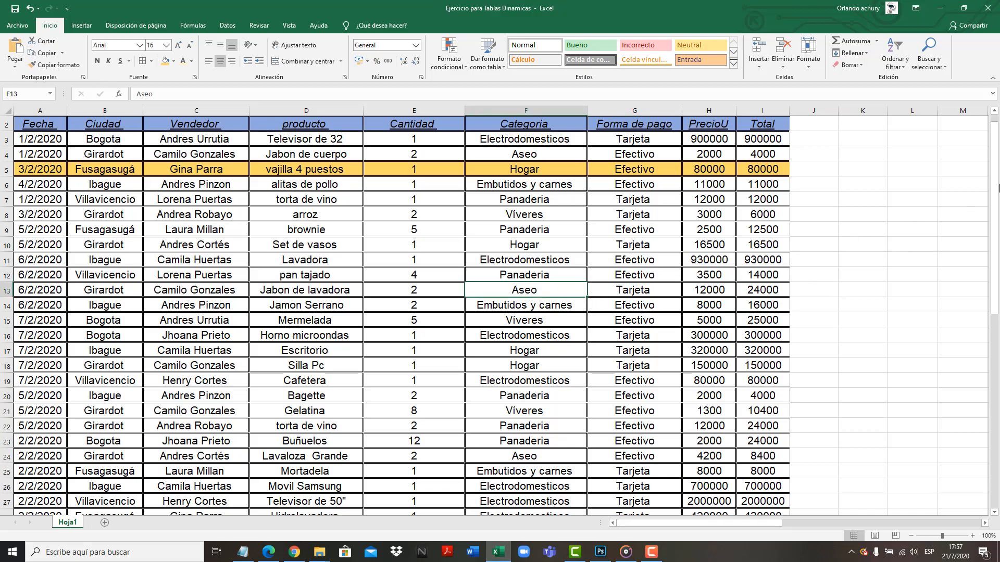
drag(995, 183, 975, 180)
click(605, 259)
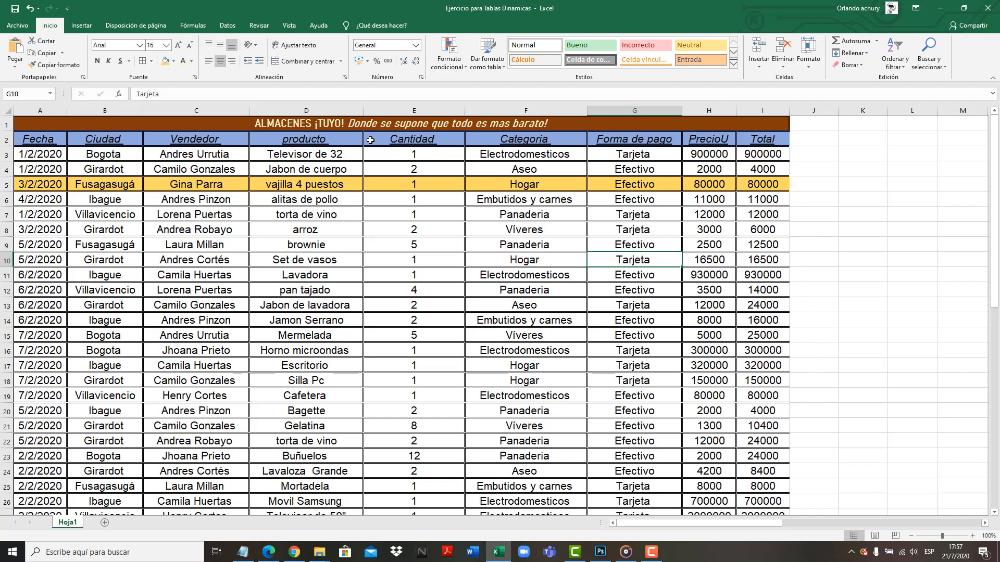
click(162, 126)
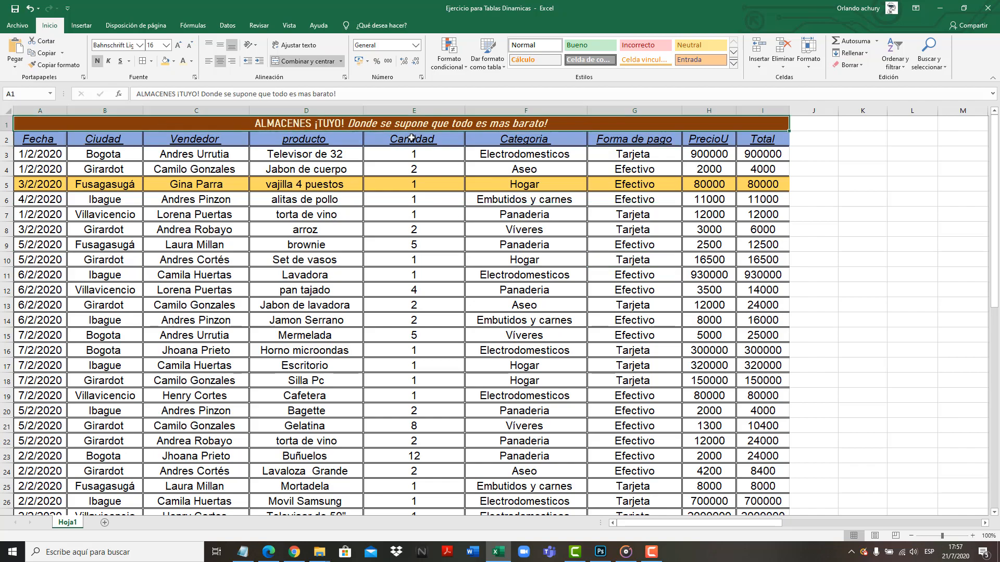
click(261, 184)
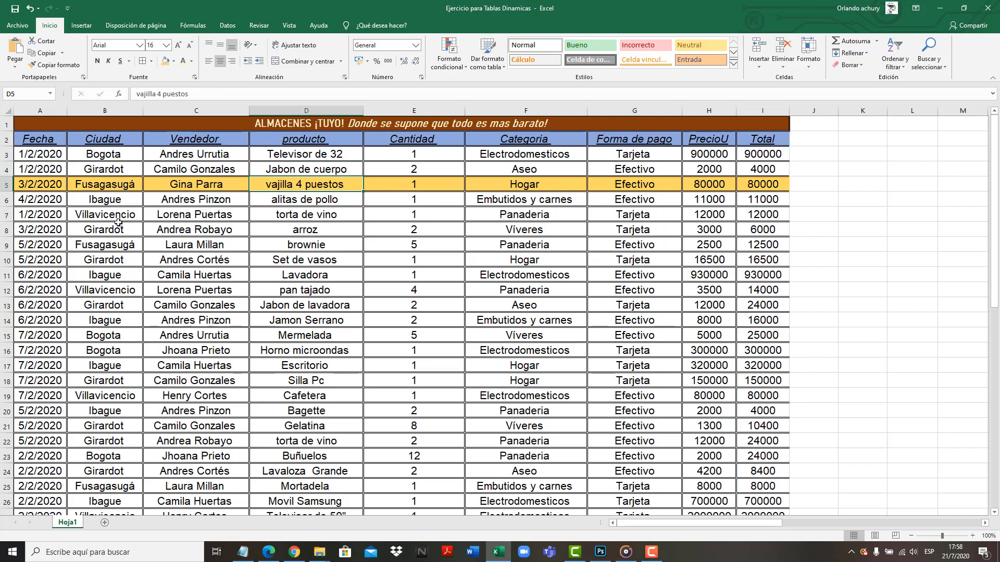
Go through the column headers in row 2 one by one, from Fecha to Total
click(31, 138)
click(91, 140)
click(183, 140)
click(291, 142)
click(412, 140)
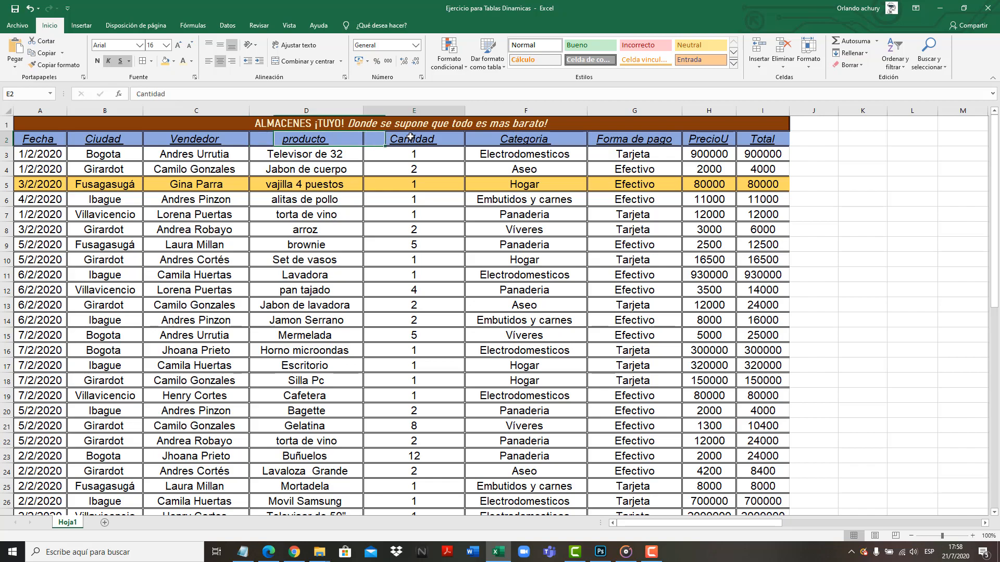
click(525, 141)
click(627, 140)
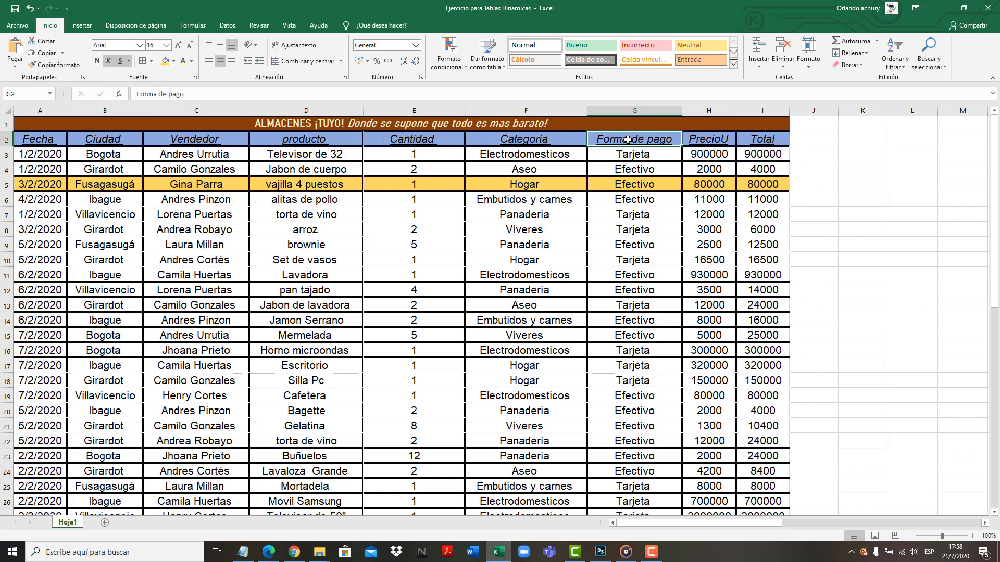
click(705, 137)
click(753, 140)
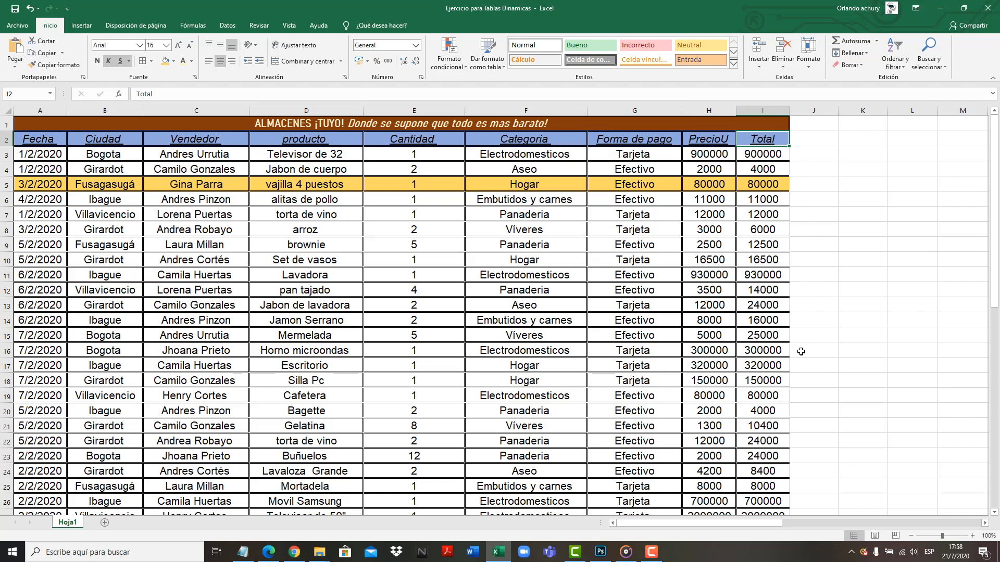
Examine the entries in the Fecha, Ciudad and Vendedor columns of the sales table
mouse_move(995, 276)
mouse_down()
mouse_move(995, 307)
mouse_move(999, 277)
mouse_up()
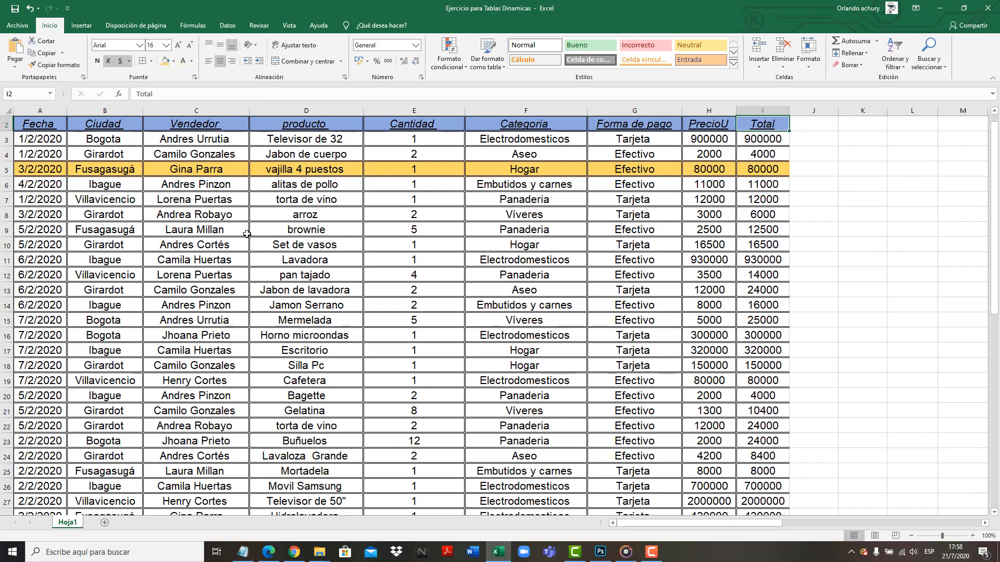
click(38, 143)
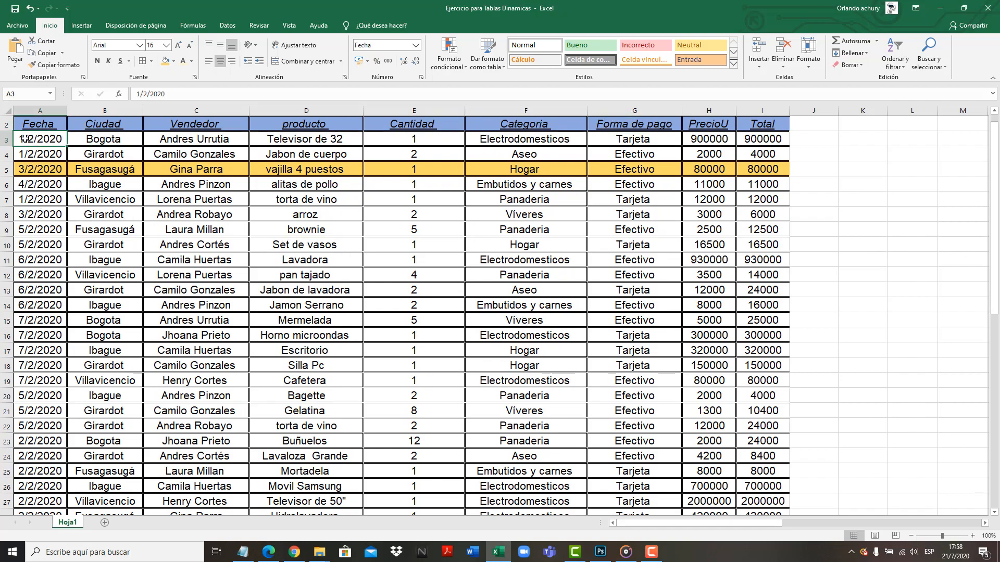
click(25, 380)
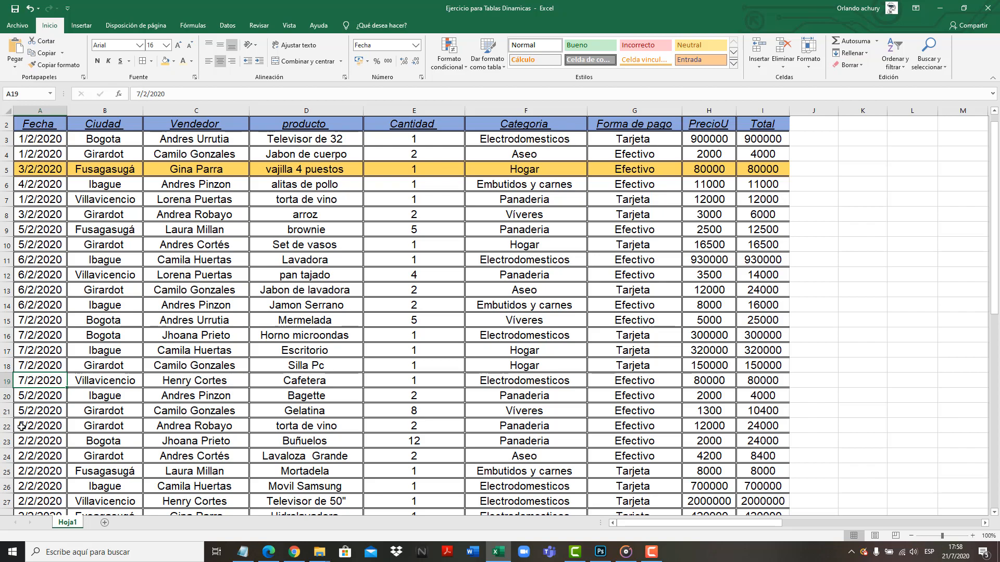
click(120, 152)
click(126, 169)
click(125, 184)
click(123, 199)
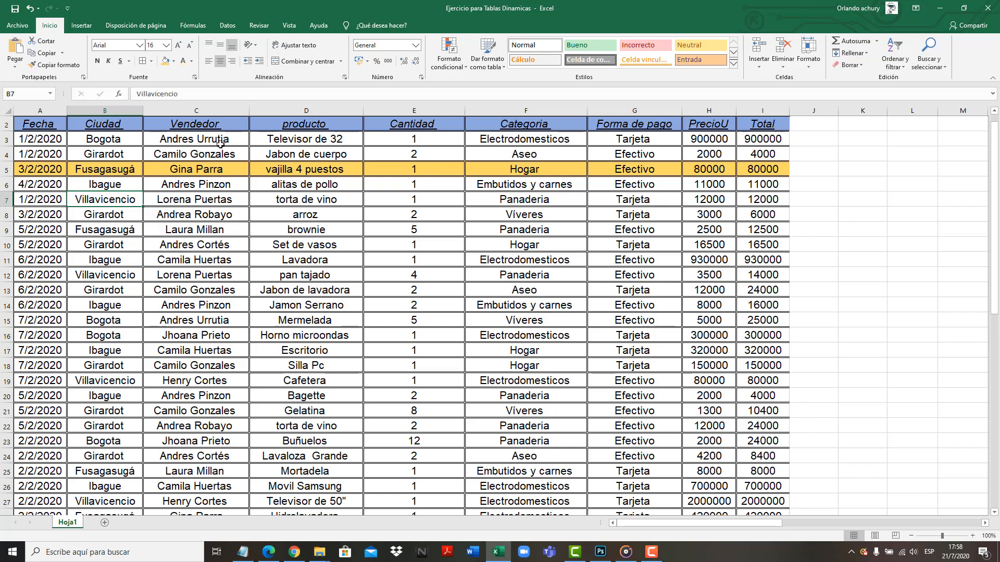
drag(219, 142, 218, 280)
click(232, 304)
click(198, 226)
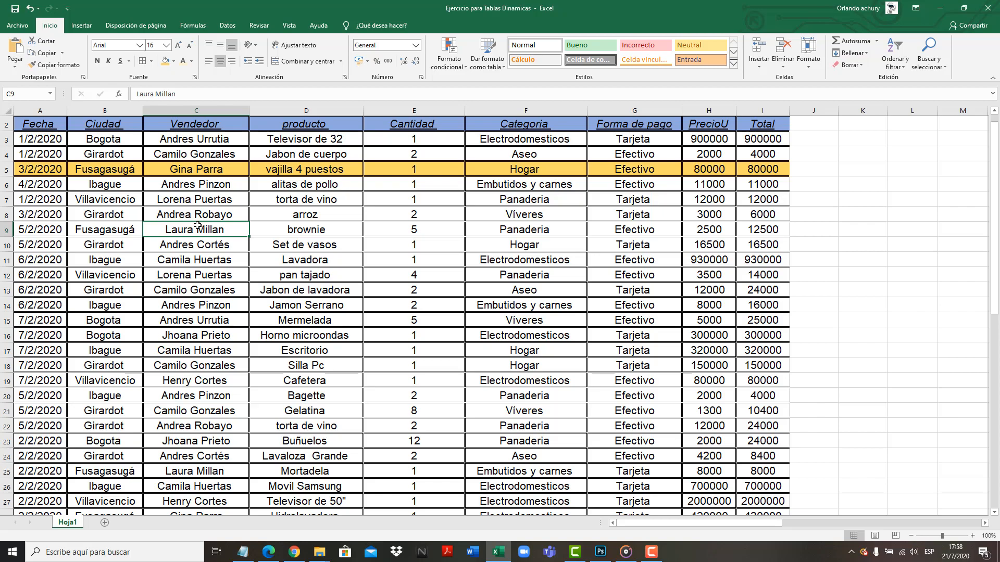
Examine the entries in the producto, Cantidad and Categoria columns of the sales table
drag(319, 141, 334, 267)
click(404, 230)
drag(401, 138, 435, 397)
click(527, 295)
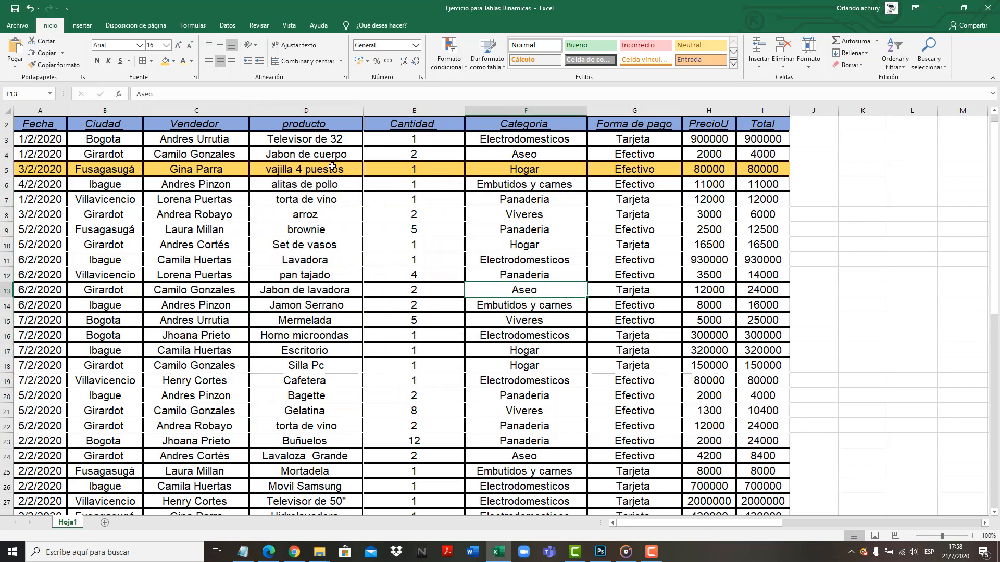
click(317, 140)
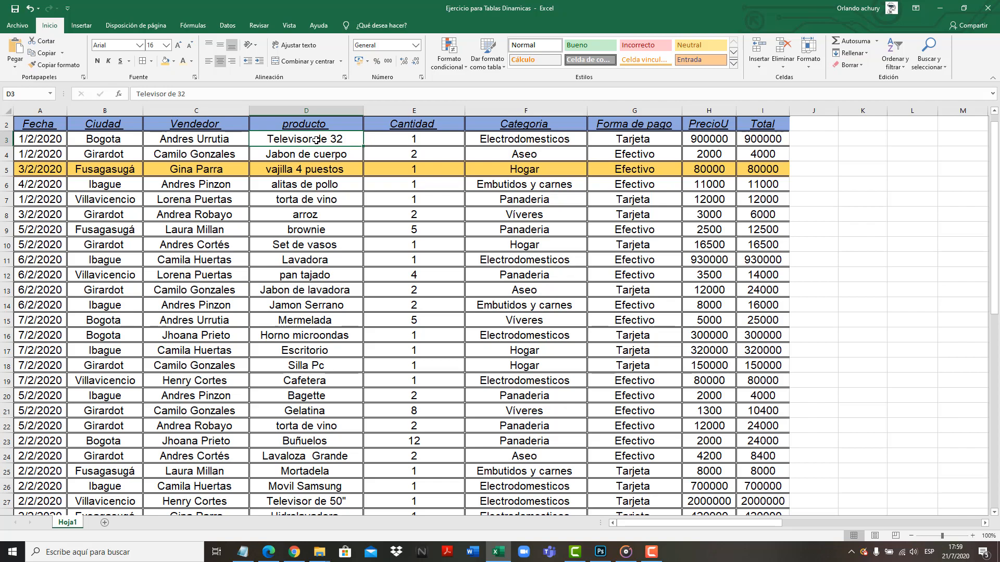
click(514, 142)
click(546, 152)
click(552, 180)
click(555, 214)
click(550, 279)
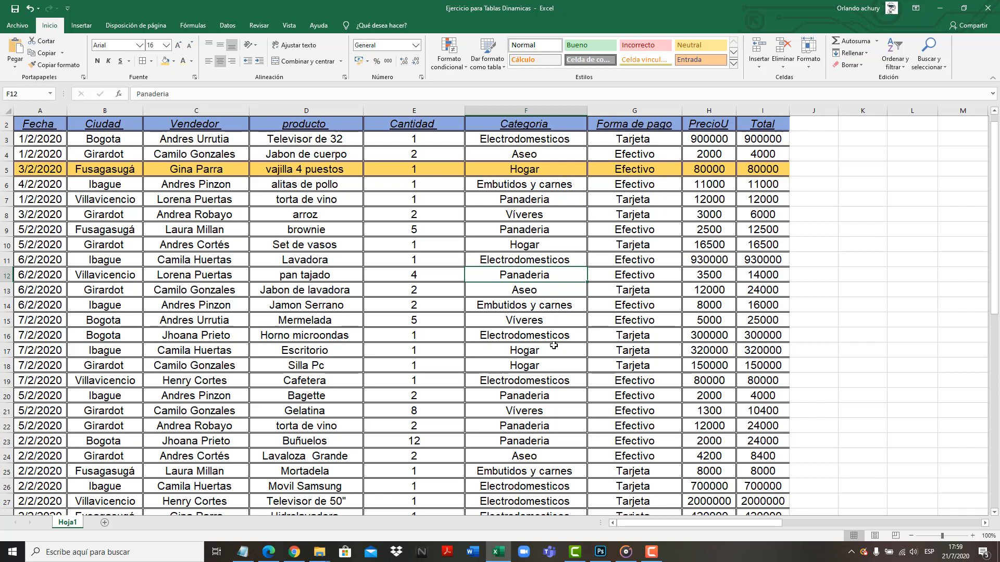
Check the Forma de pago and PrecioU entries, and inspect the Total formula in I3 along with the price and quantity cells it uses
click(641, 150)
click(641, 140)
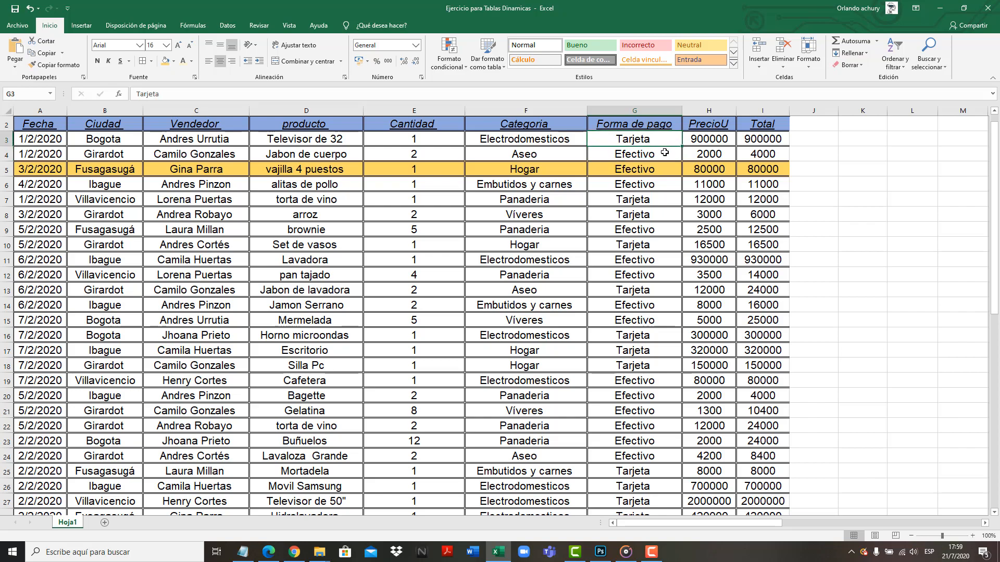
click(724, 139)
click(715, 156)
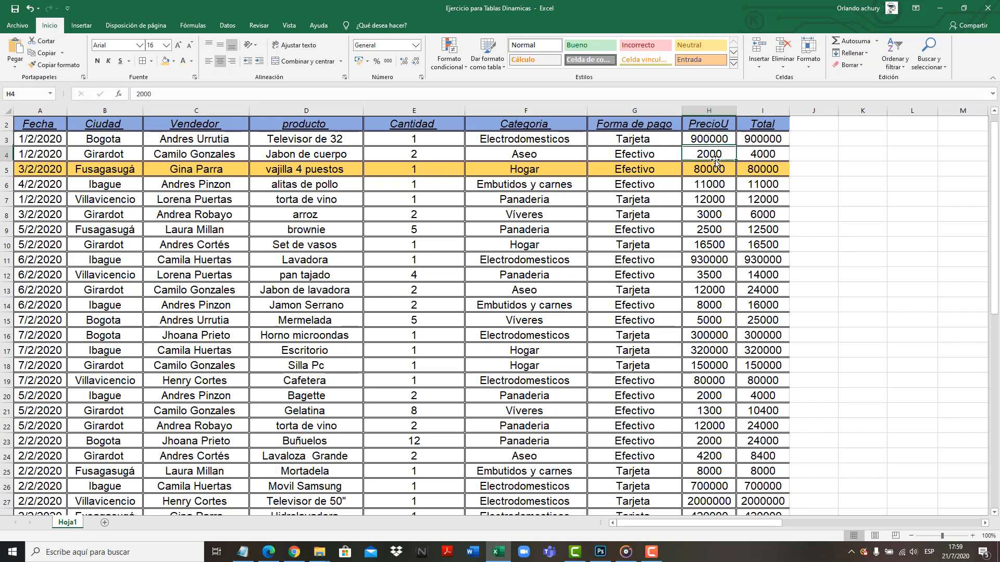
click(756, 139)
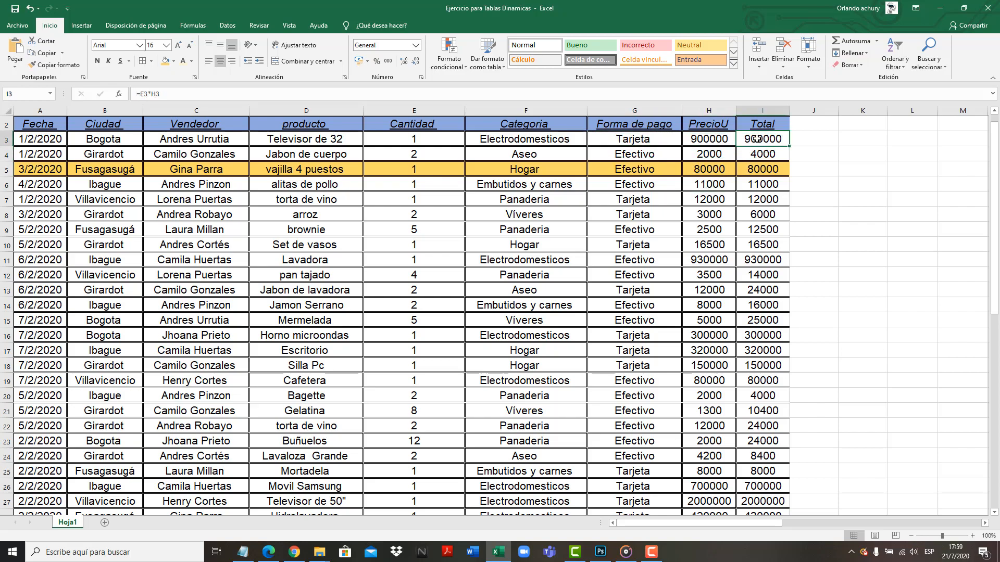
click(706, 141)
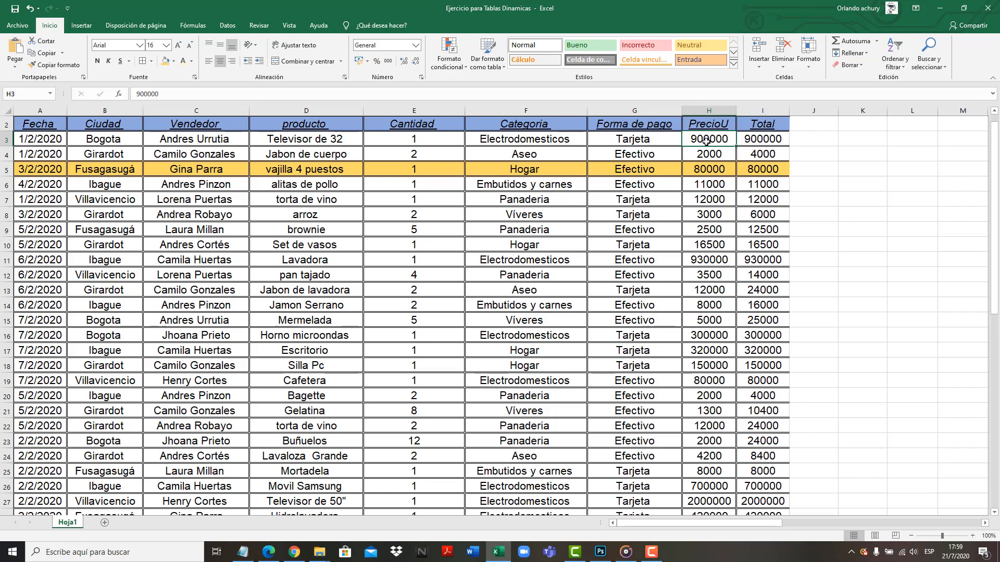
click(428, 138)
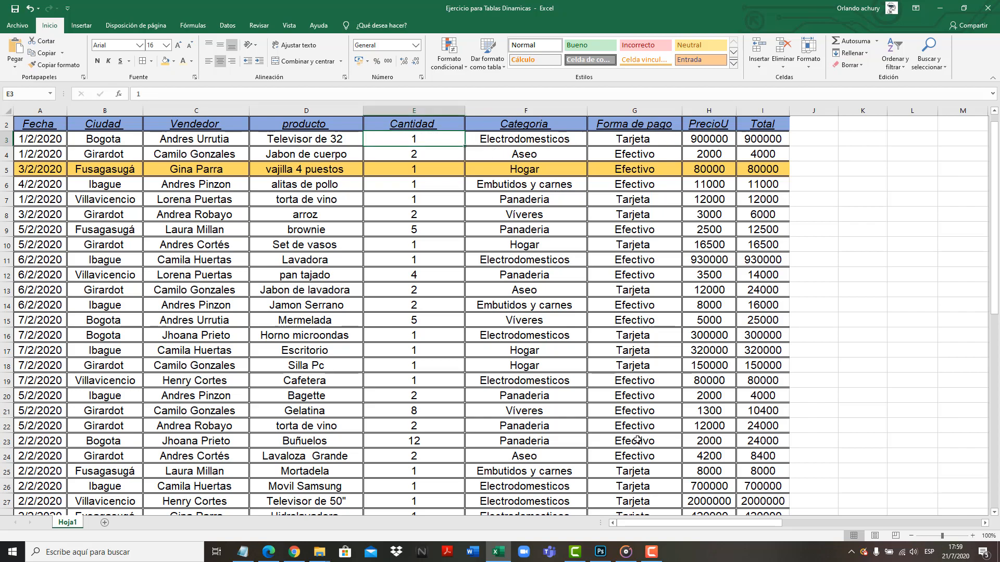
mouse_move(636, 525)
mouse_down()
mouse_move(646, 522)
mouse_move(629, 521)
mouse_up()
Insert a pivot table from range Hoja1!$A$2:$I$28 on the existing sheet at cell J3
click(817, 139)
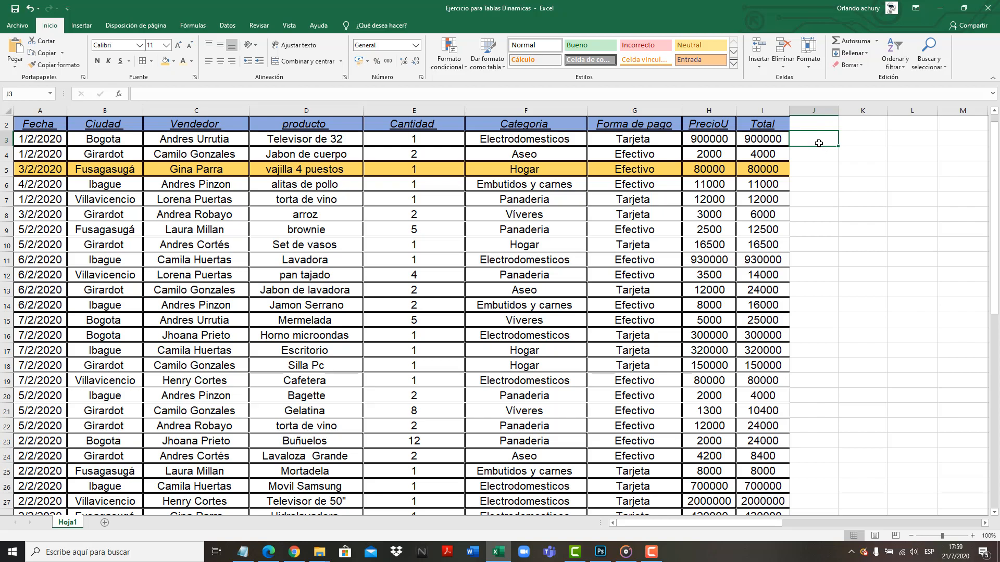
click(83, 27)
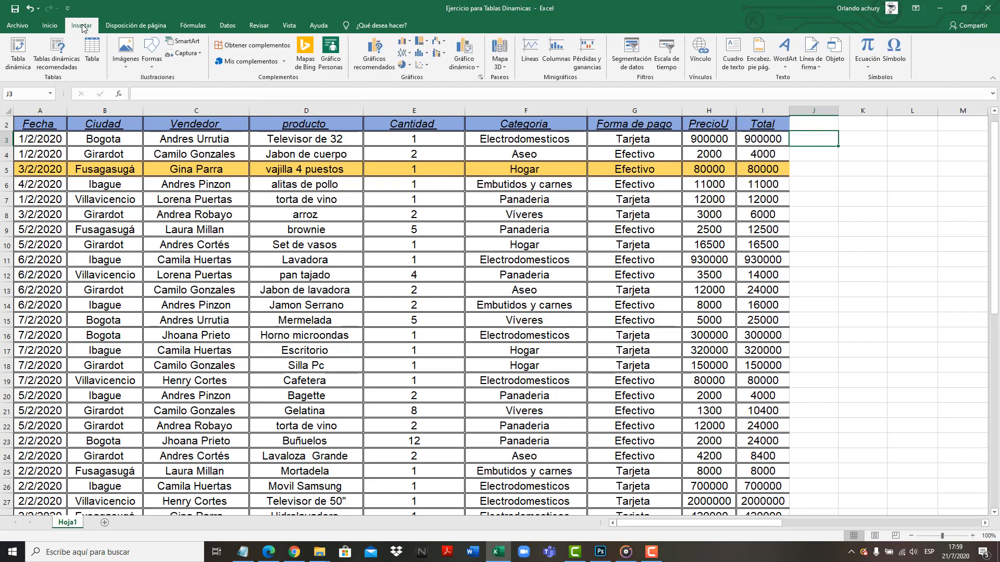
click(23, 55)
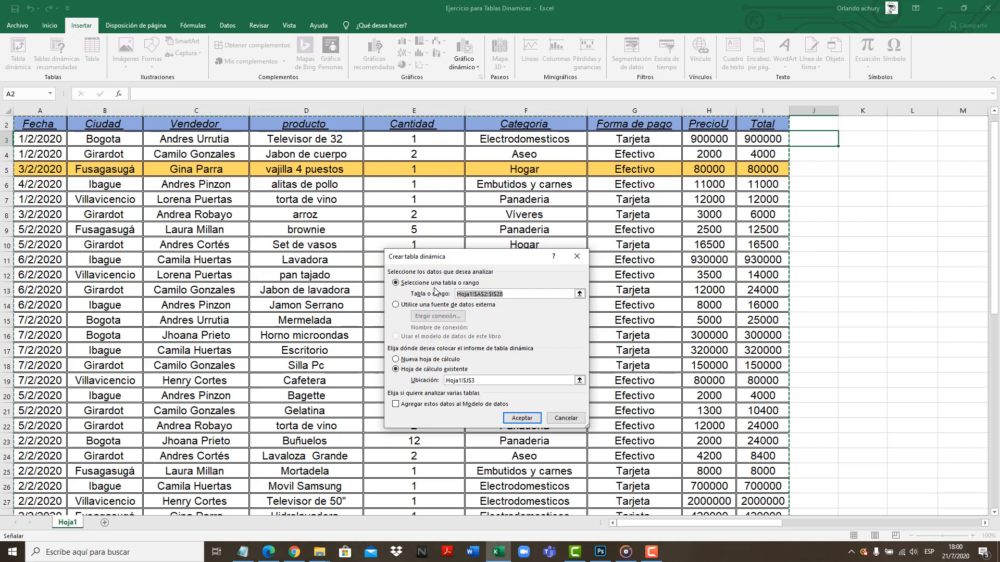
key(BackSpace)
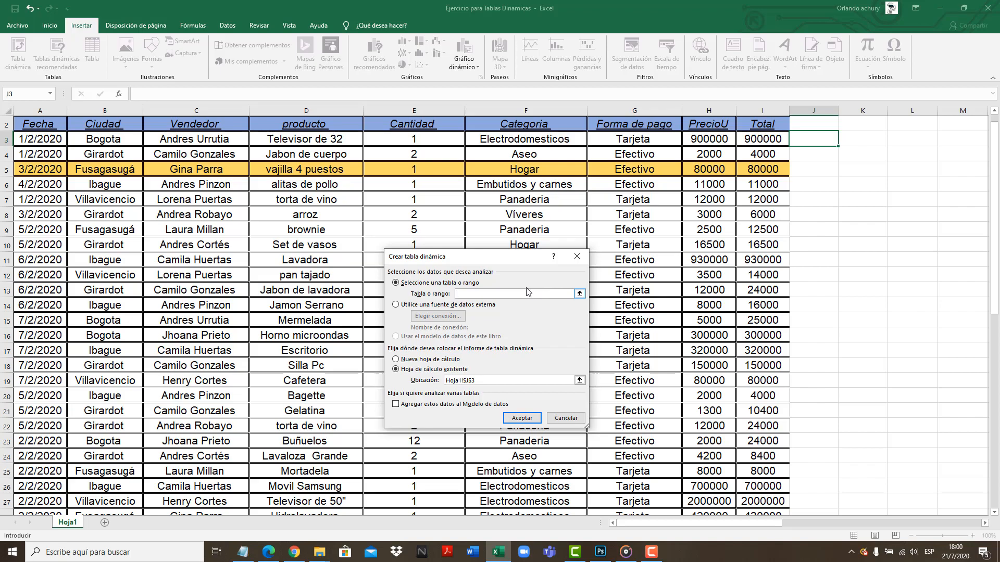
drag(41, 124, 759, 486)
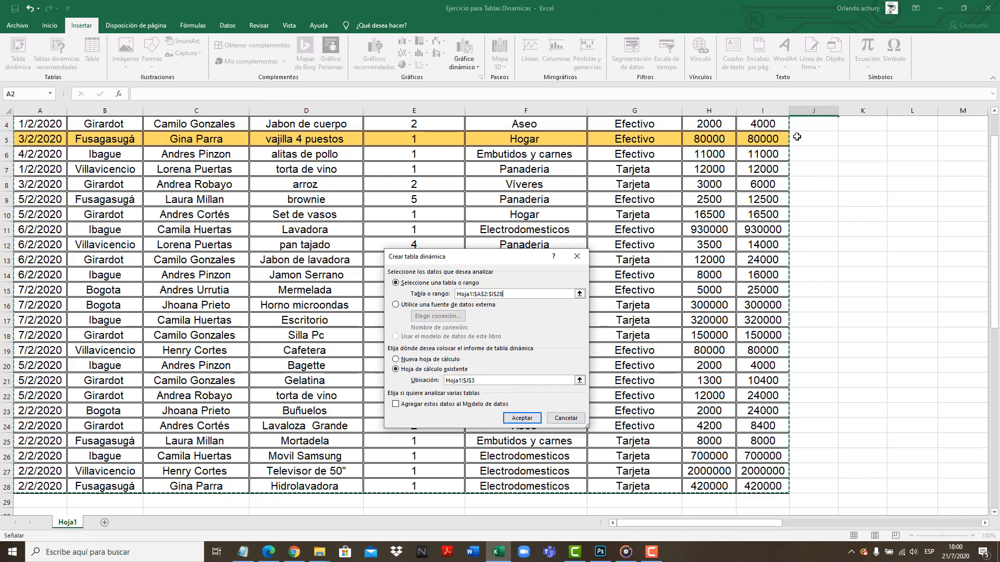
scroll(822, 170, up, 1)
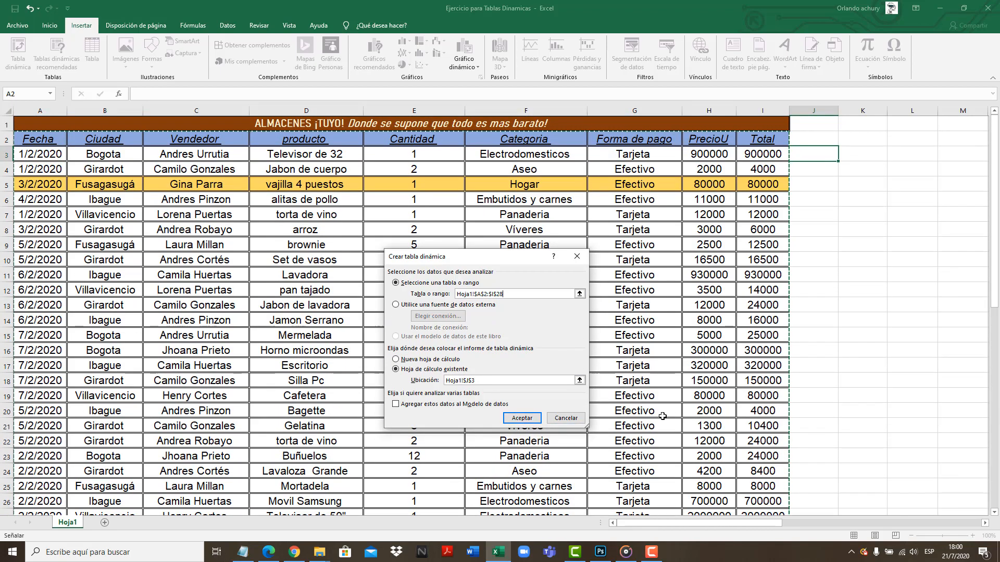
click(530, 421)
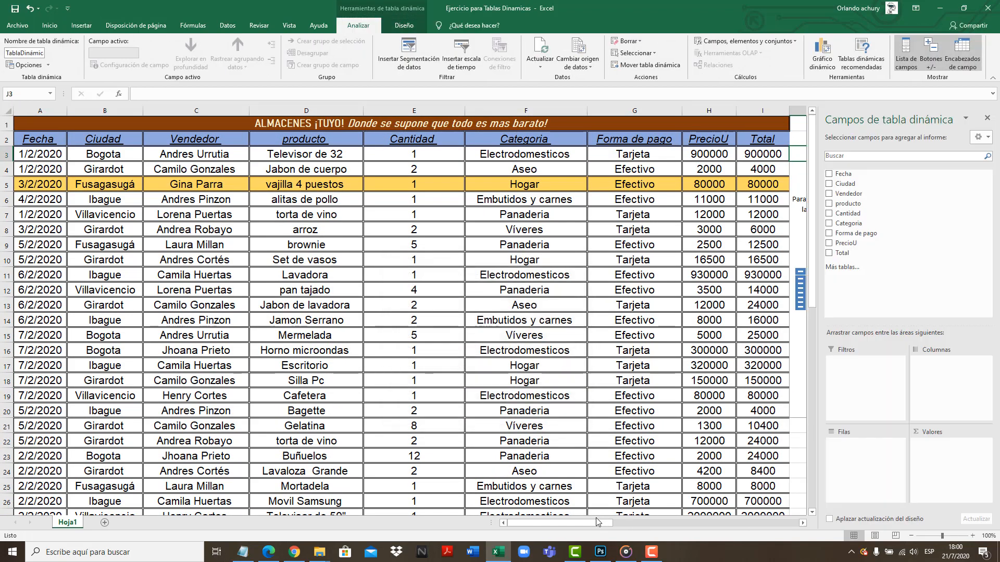
View the empty pivot table beside the data and compare its field list with the sales table's column headers
drag(561, 520, 587, 524)
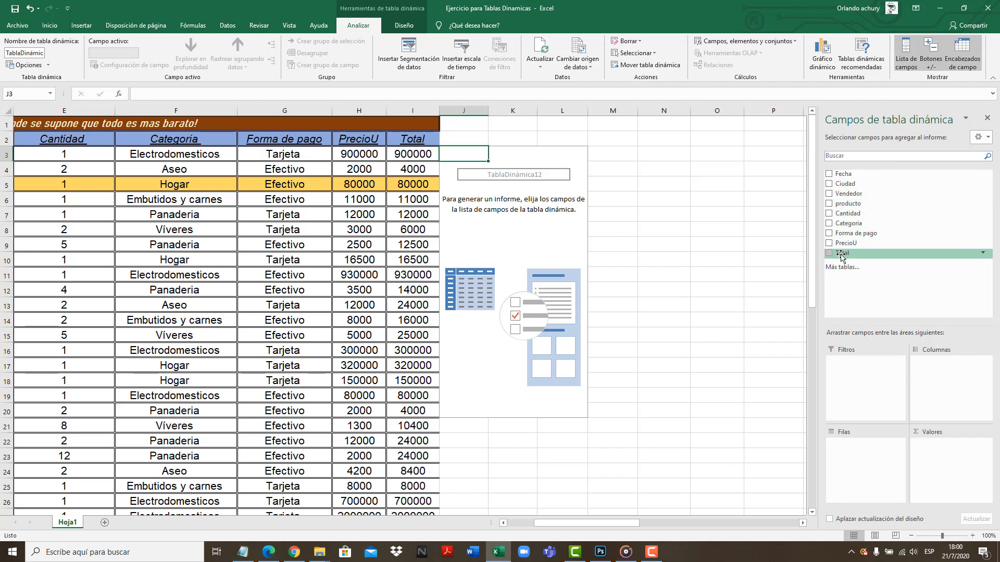
drag(623, 523, 607, 528)
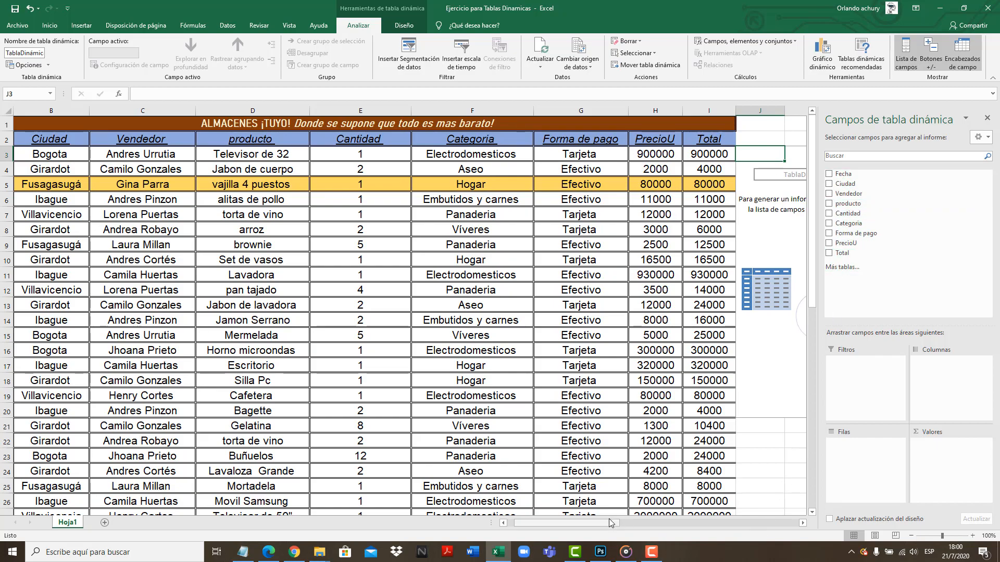
drag(608, 523, 636, 521)
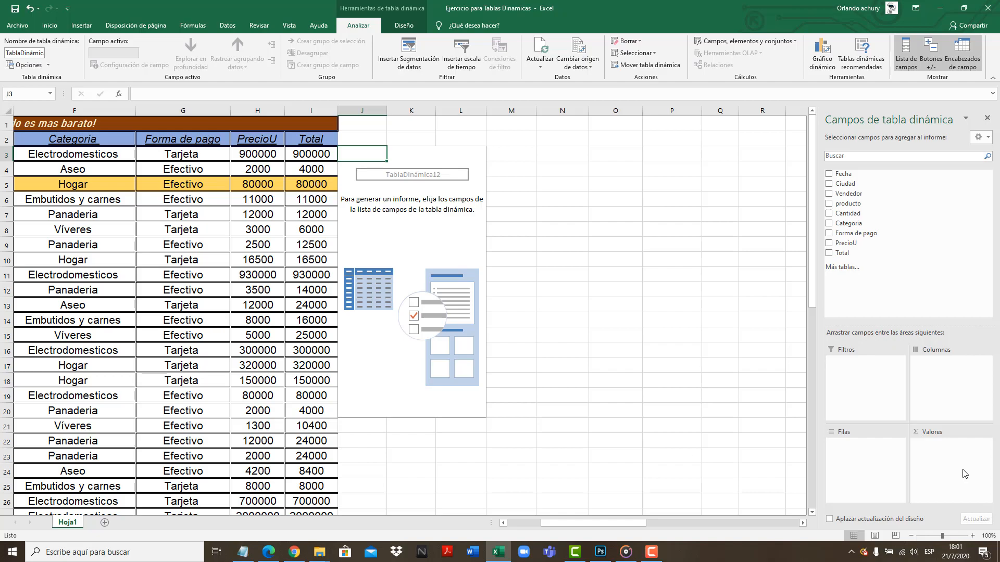
Switch to the untitled Notepad notes and read the first block of fields required for the pivot table report
click(247, 555)
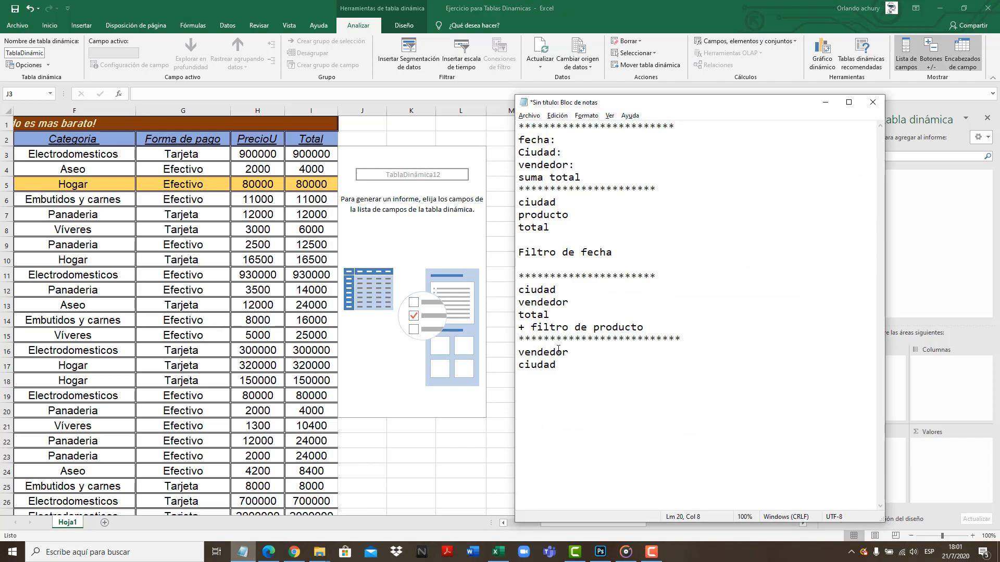
drag(595, 177, 520, 133)
click(535, 140)
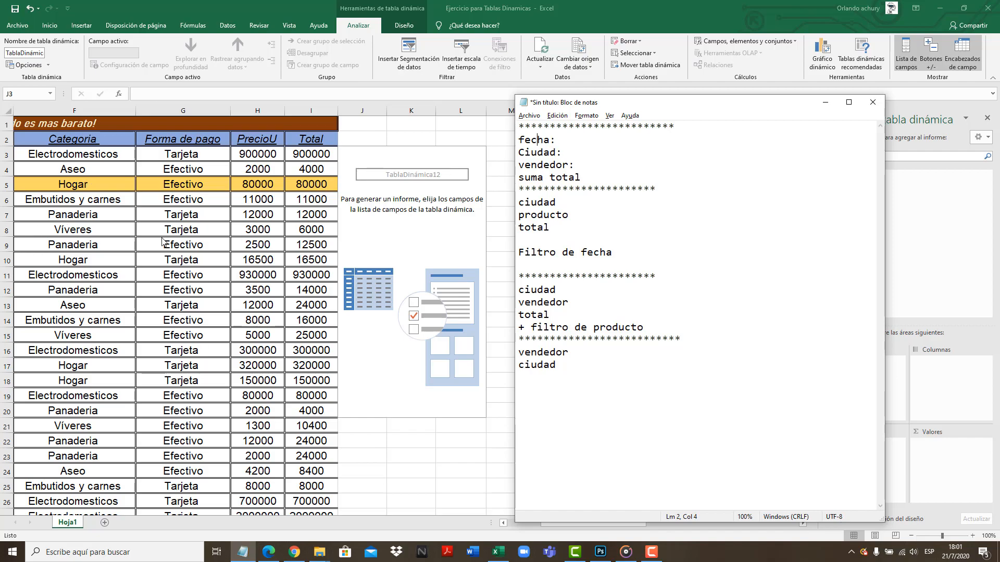
drag(553, 139, 524, 169)
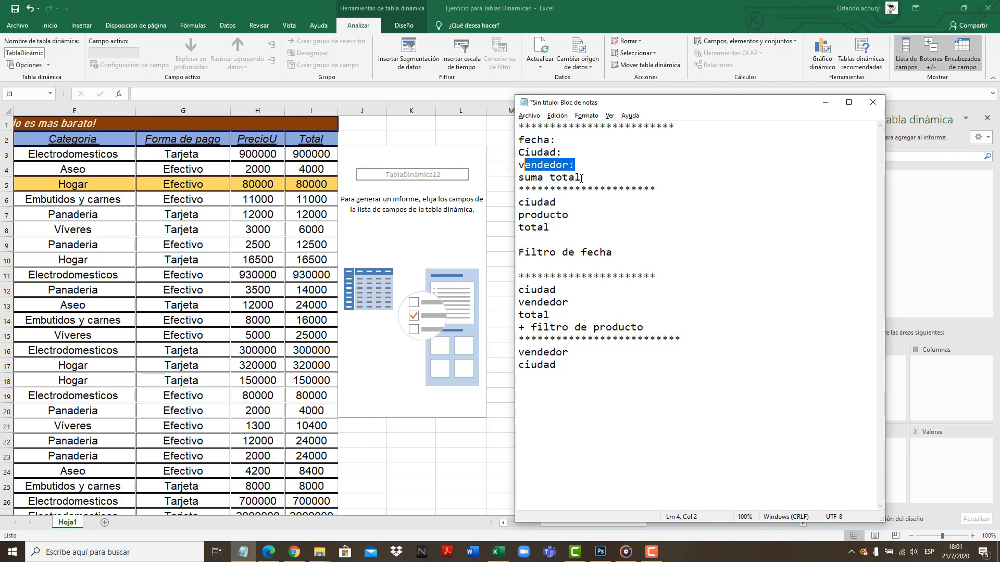
click(825, 102)
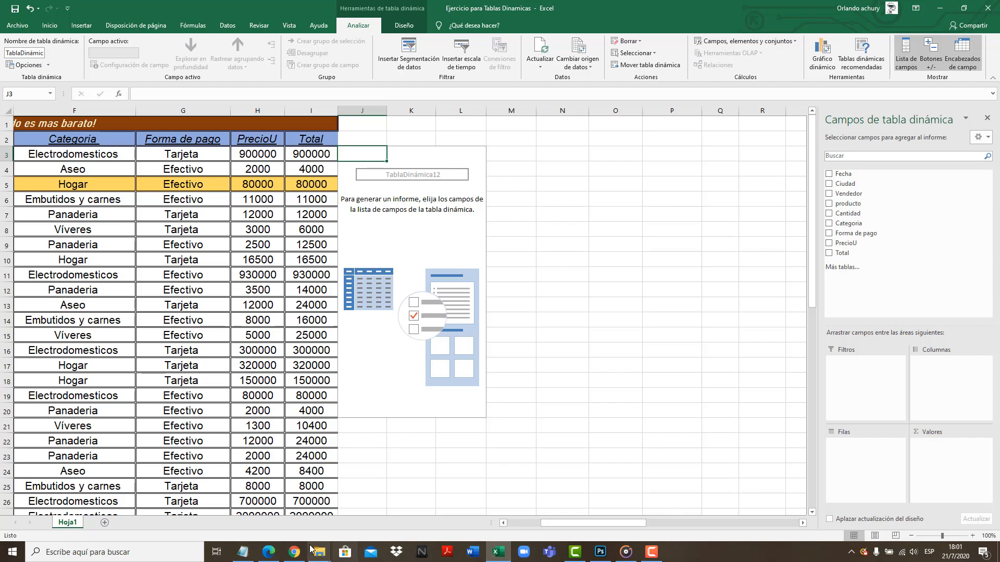
click(242, 552)
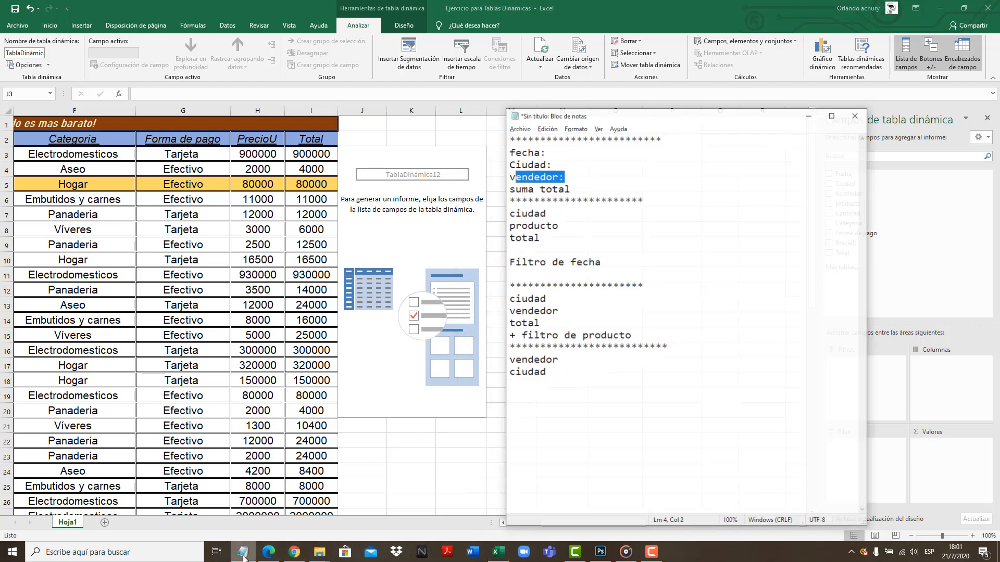
Review fecha and Ciudad in the Notepad notes, and place the Fecha field in the pivot table's rows area
click(584, 143)
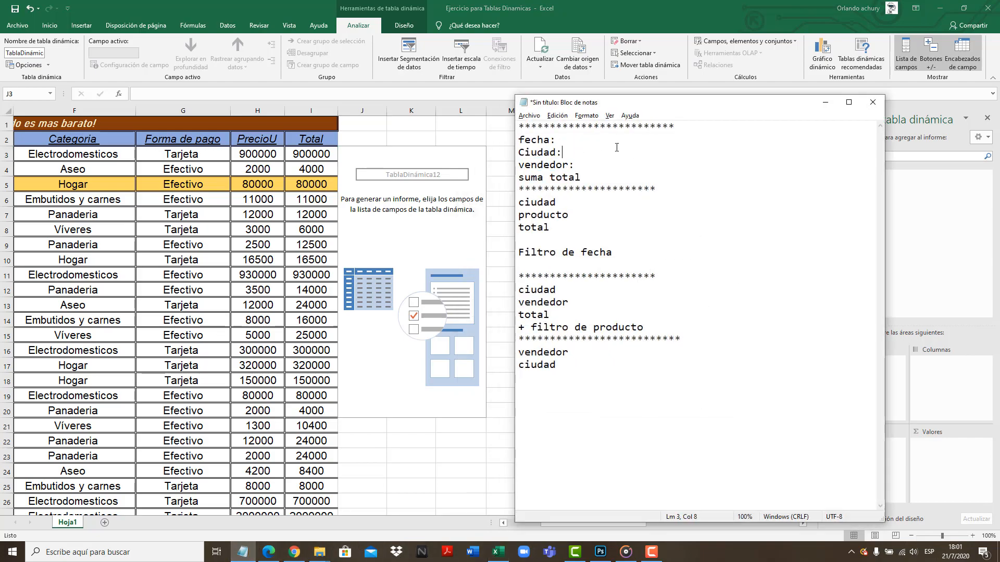
click(825, 102)
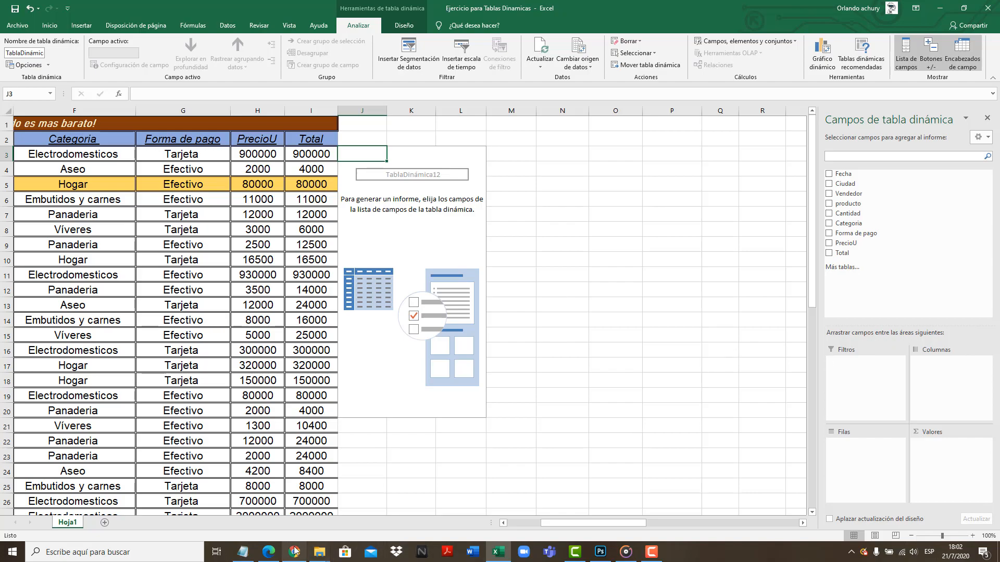
click(246, 555)
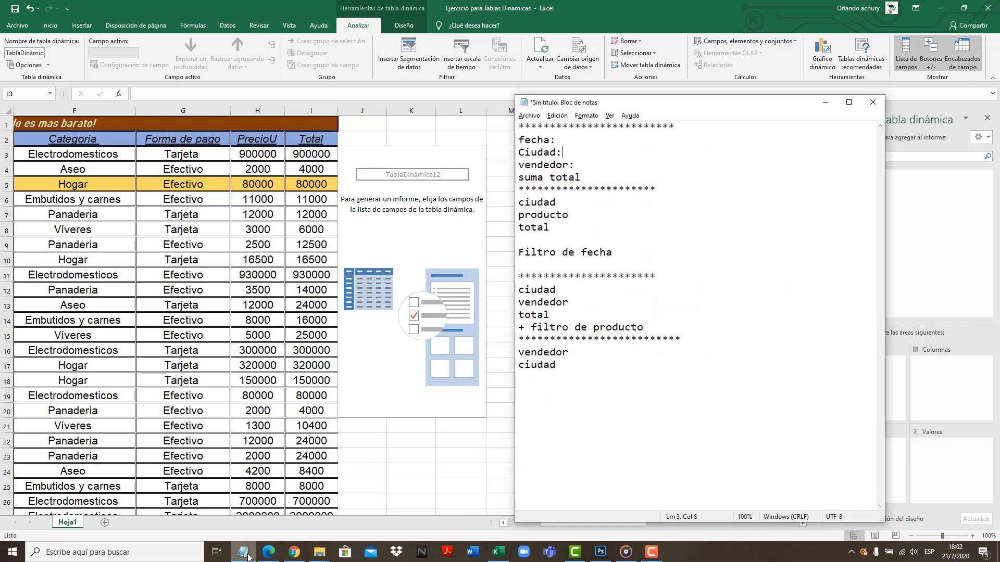
drag(566, 157, 519, 140)
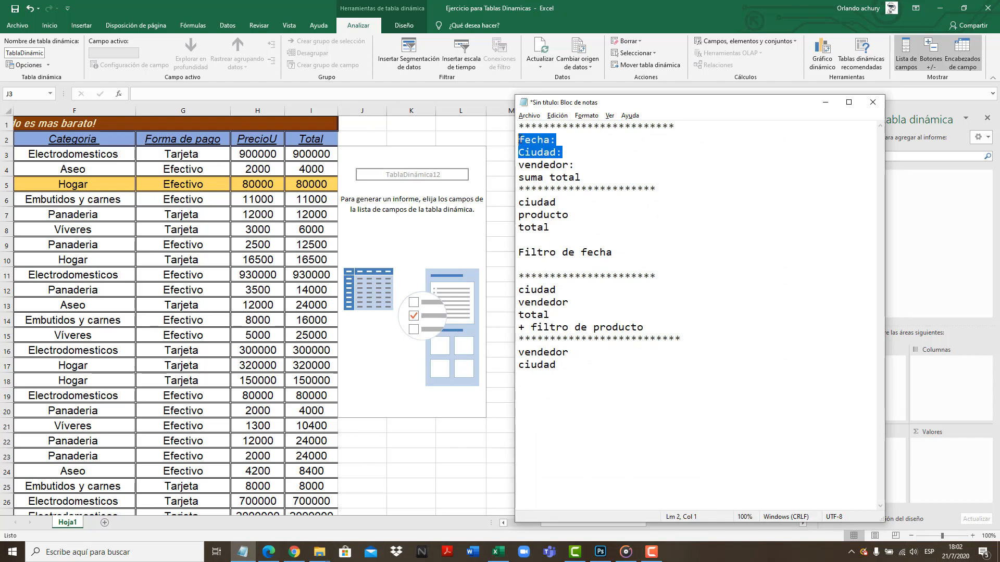
click(825, 103)
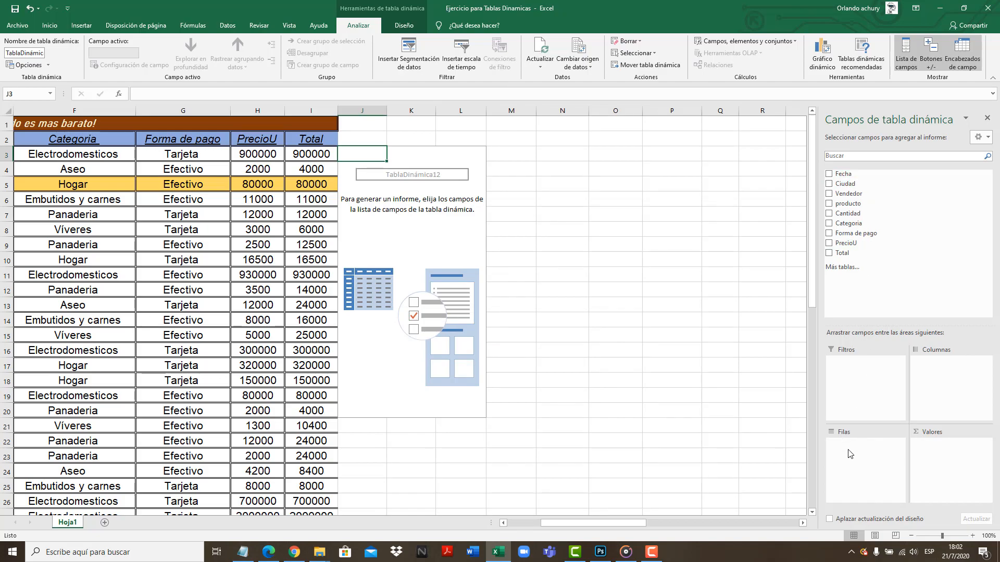
drag(854, 177, 872, 464)
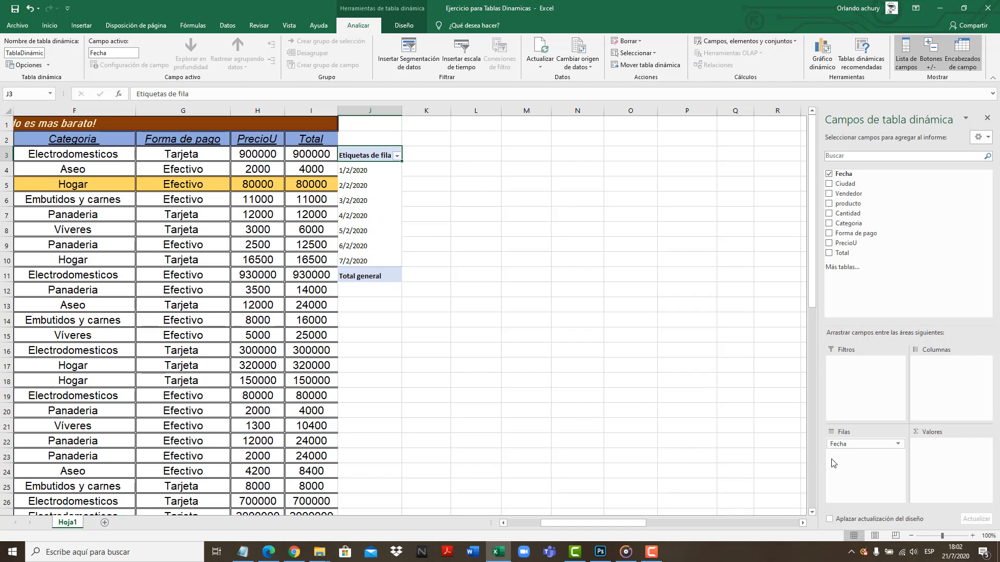
Check the notes again and place the Ciudad field in the pivot table's columns area
click(244, 552)
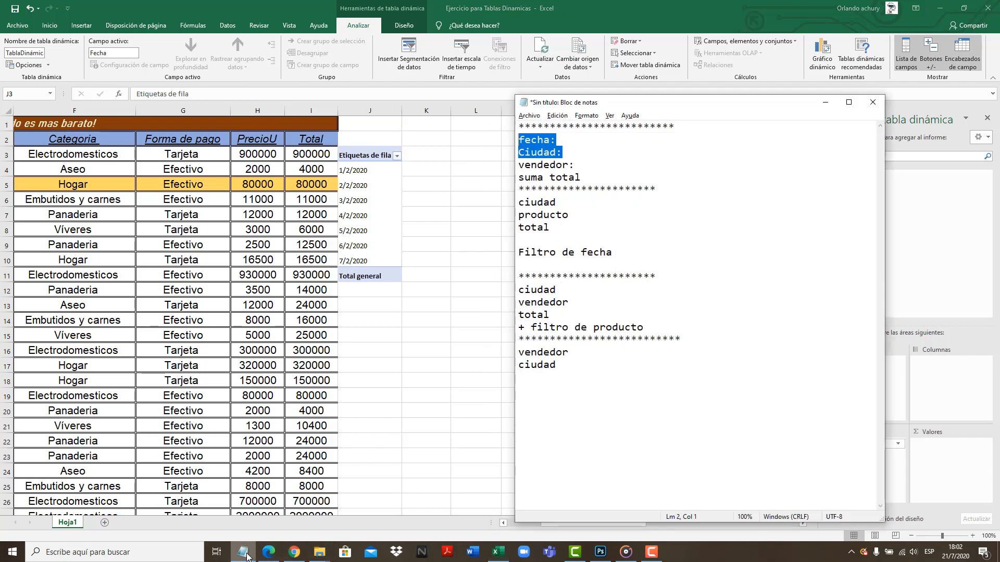
click(245, 553)
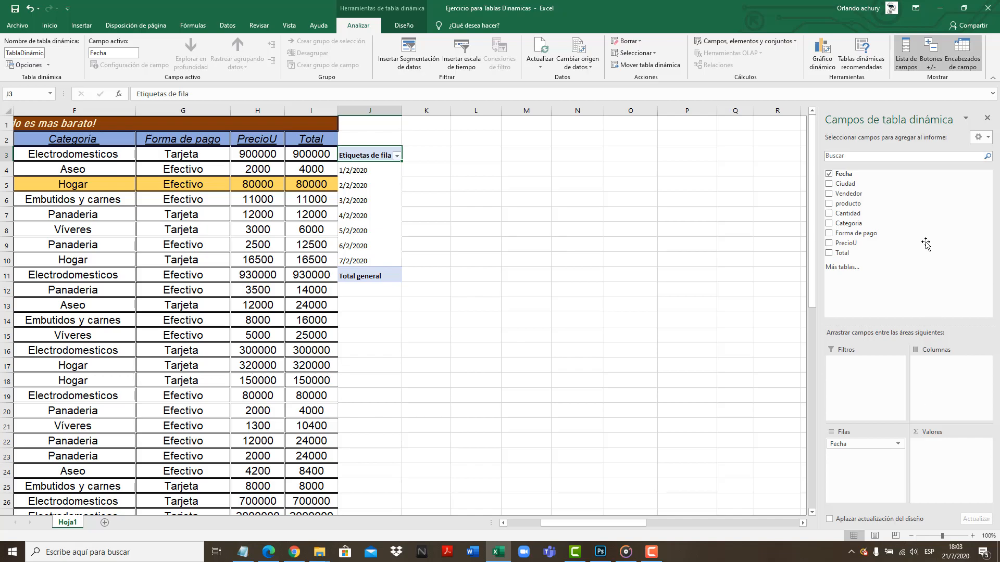
drag(845, 187, 940, 385)
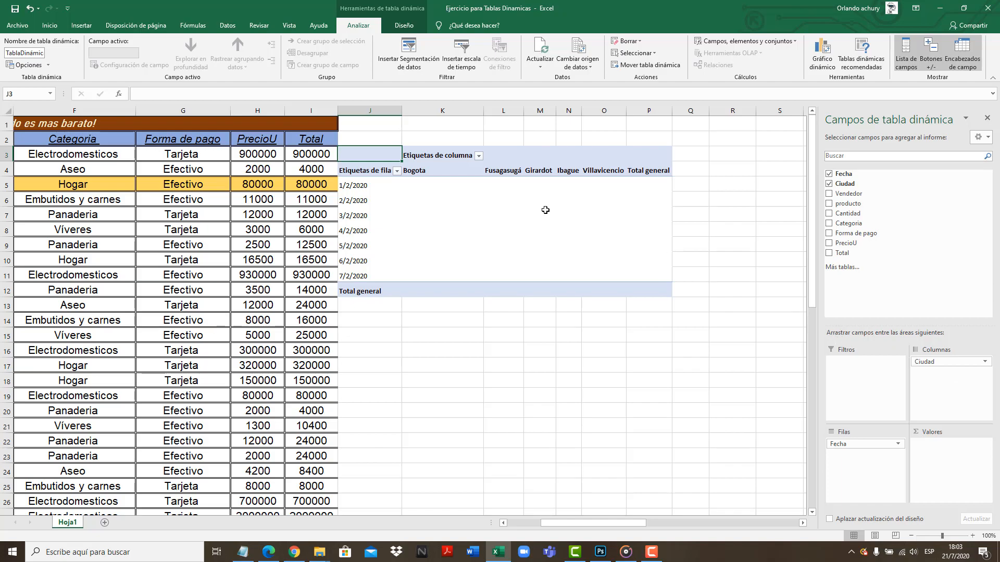
Inspect the pivot table's city column headers from Bogota through Villavicencio and the Total general column
click(428, 174)
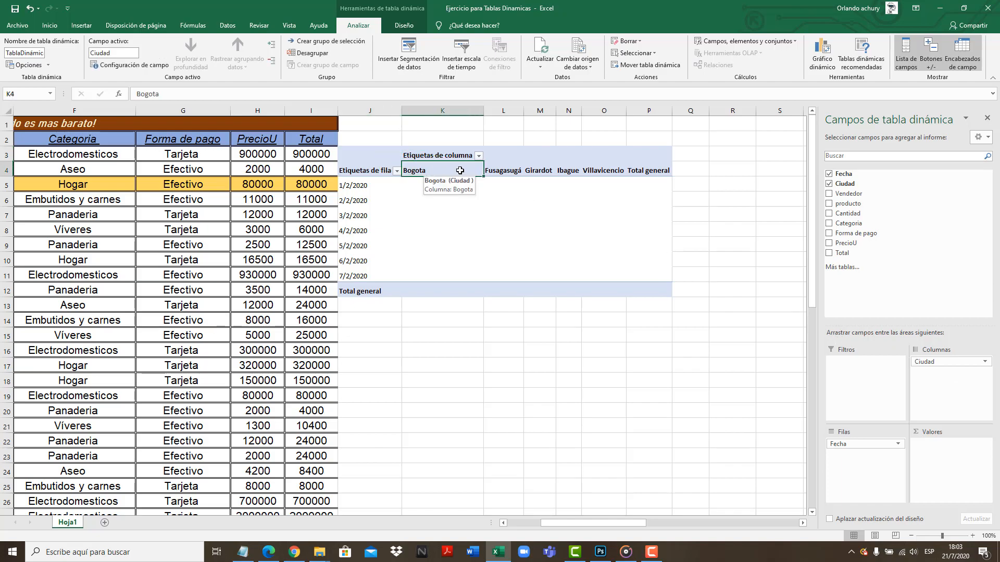
click(498, 171)
click(539, 172)
click(569, 171)
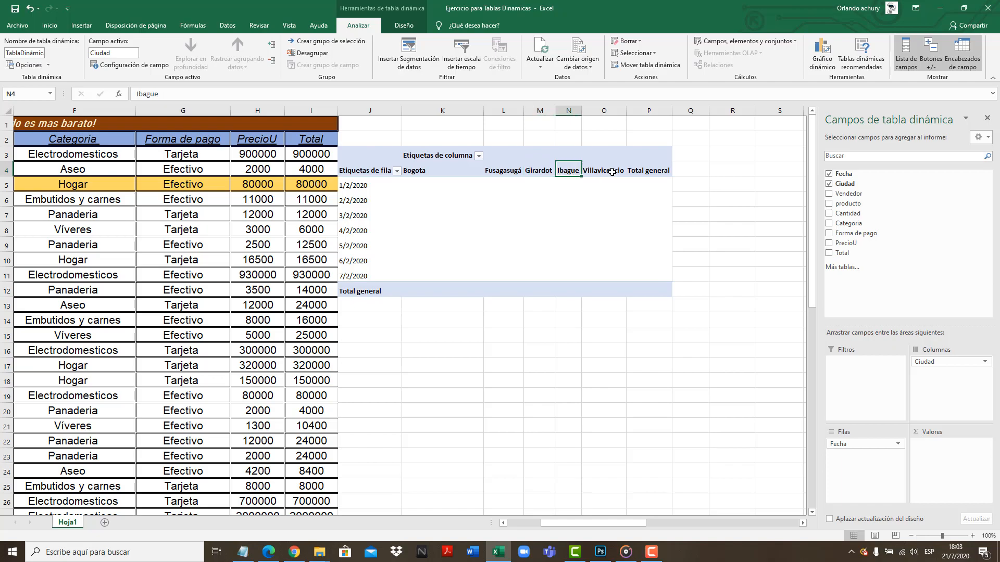
click(604, 171)
click(646, 172)
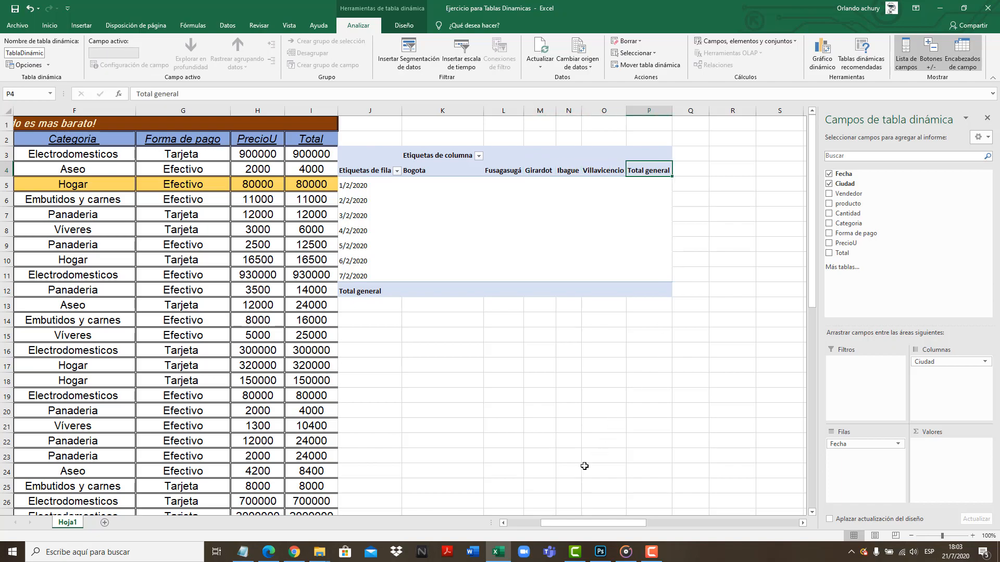
Check vendedor and suma total in the notes, and add the Vendedor field below Ciudad in the columns area
click(243, 551)
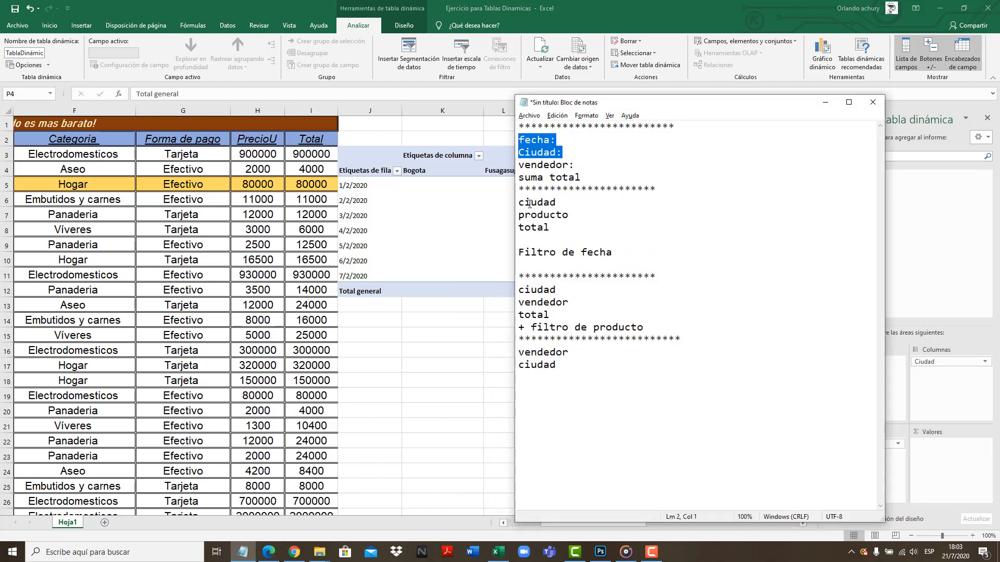
drag(579, 166, 523, 170)
drag(586, 176, 519, 181)
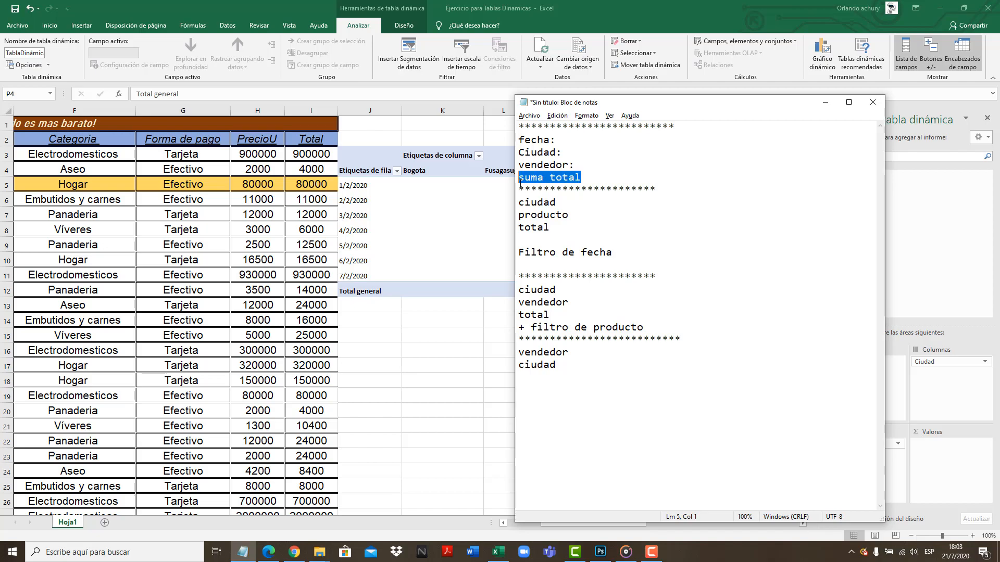
click(825, 103)
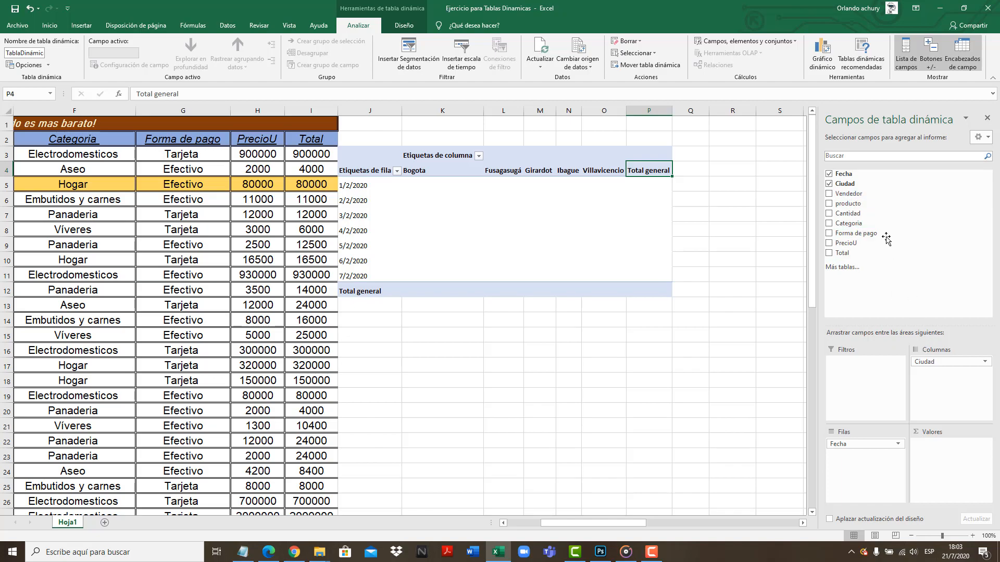
drag(851, 193, 941, 381)
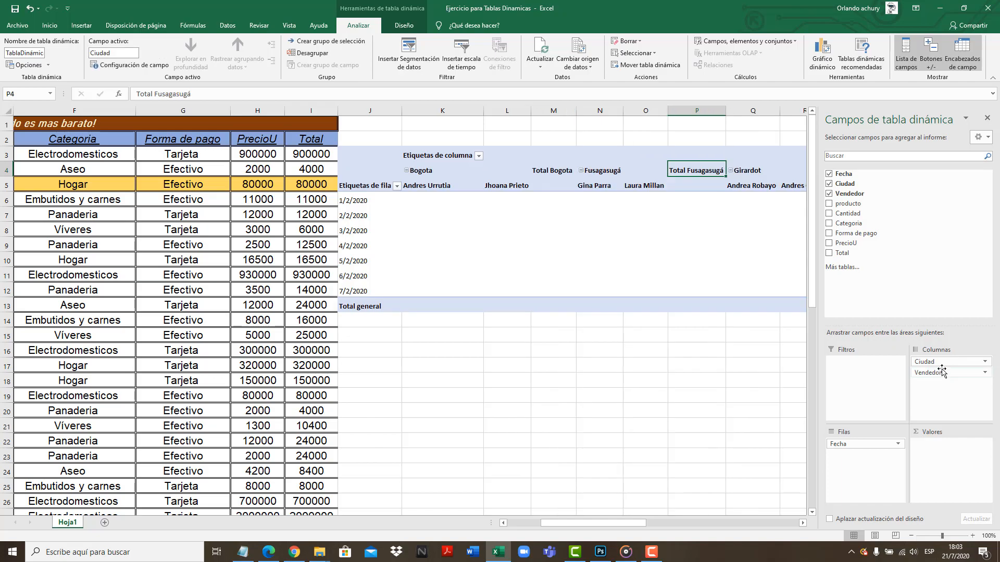
Examine how the sellers are grouped under Bogota and Fusagasugá, including each city's total column
click(429, 172)
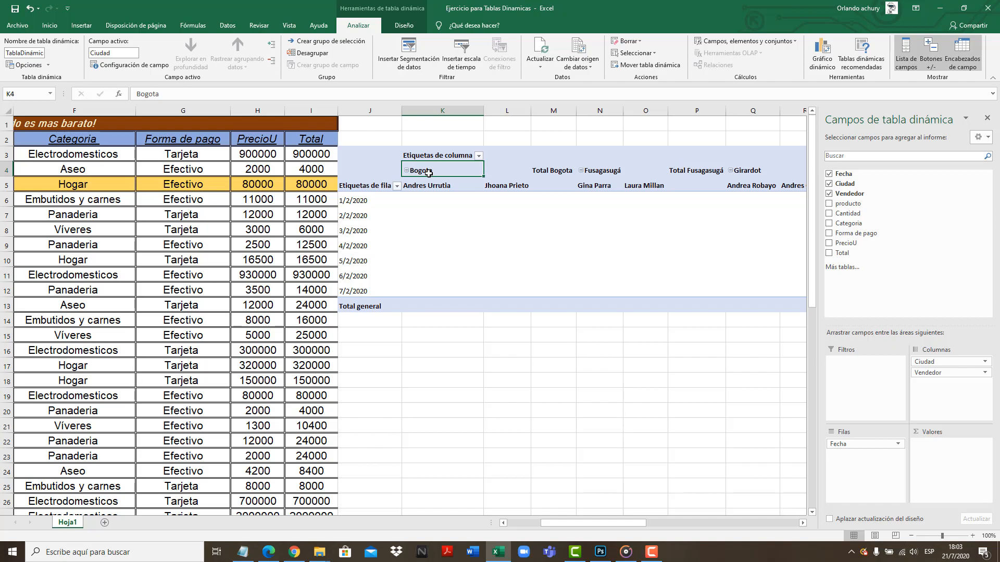
drag(436, 179, 512, 305)
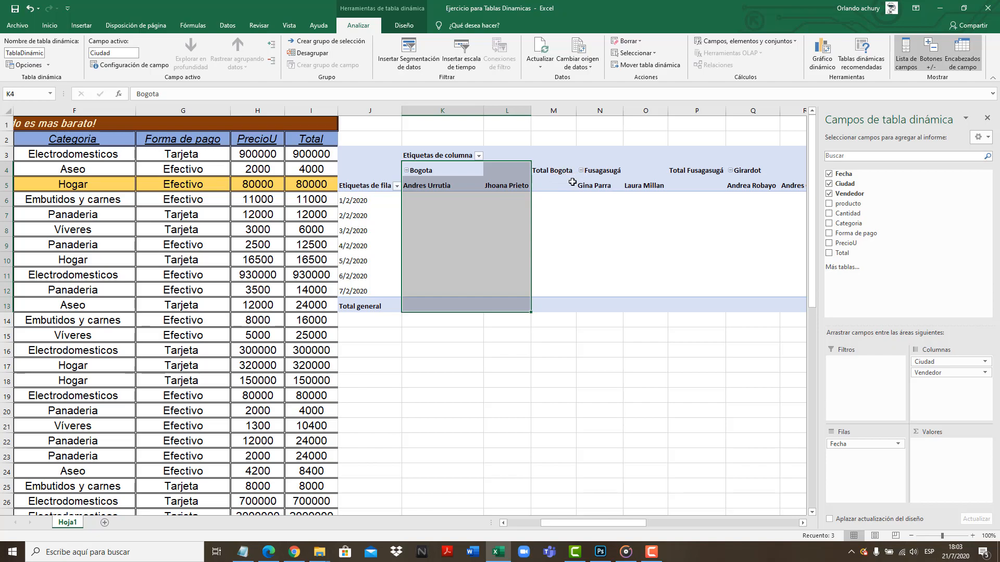
drag(556, 185, 563, 275)
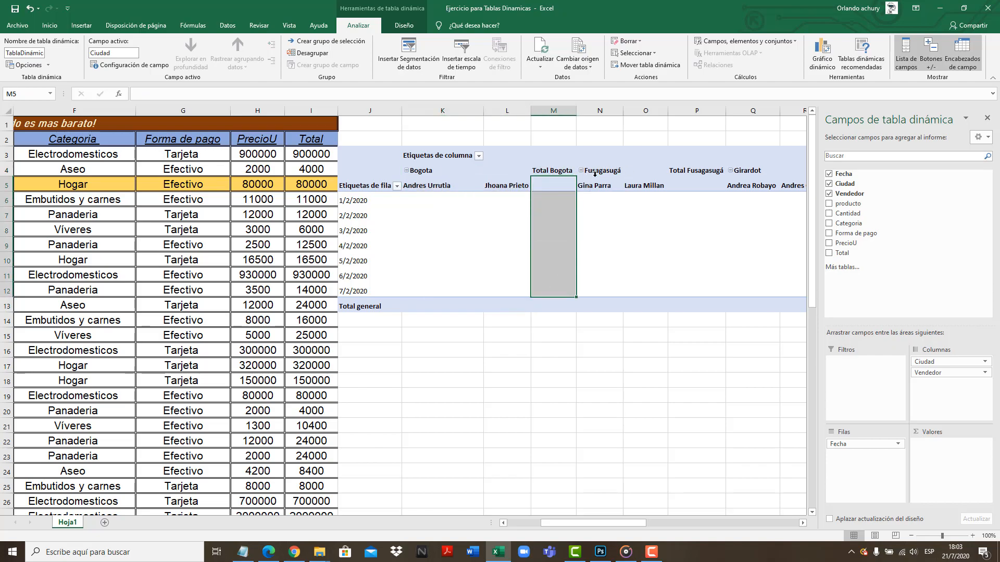
drag(604, 179, 657, 210)
drag(626, 163, 628, 203)
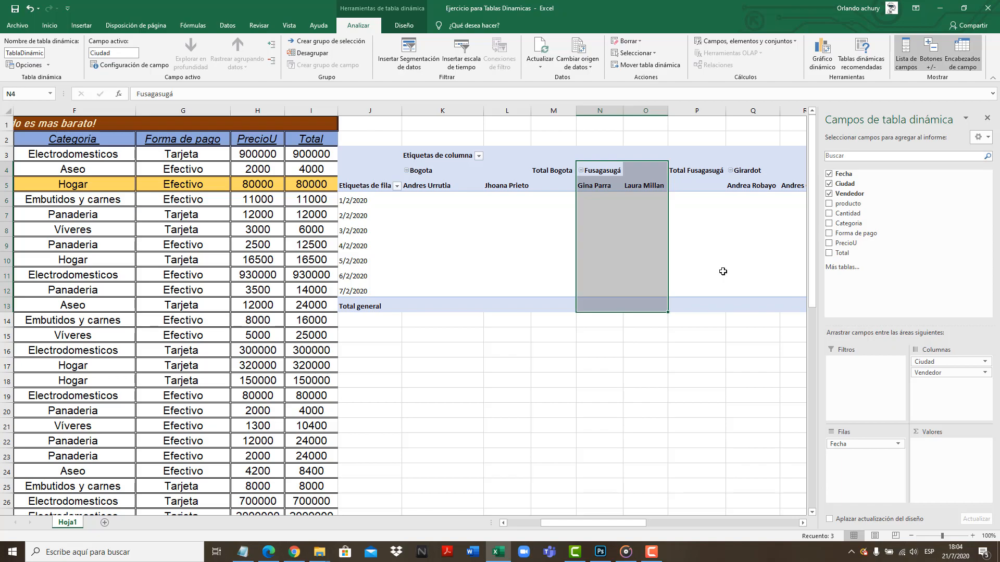
click(432, 171)
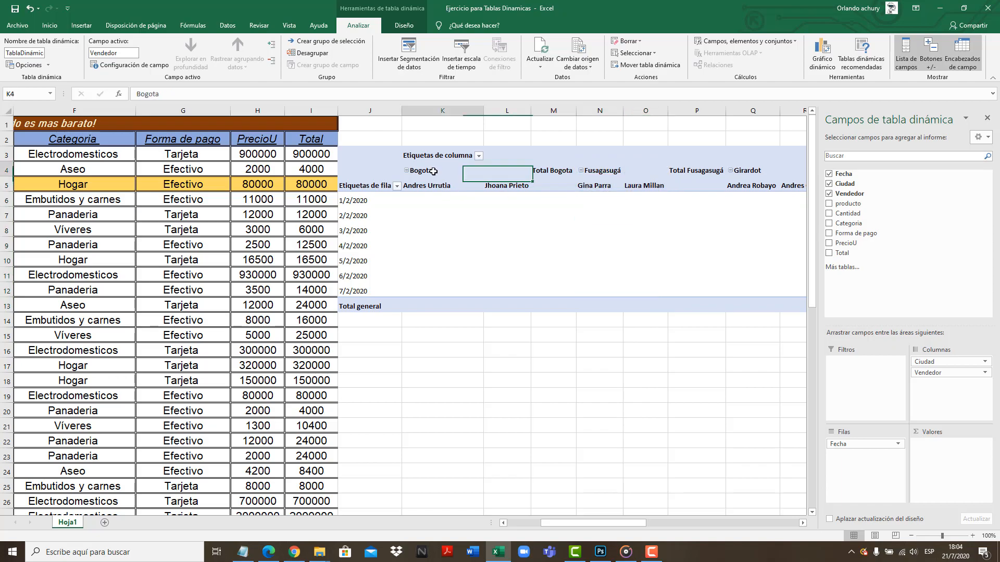
click(554, 171)
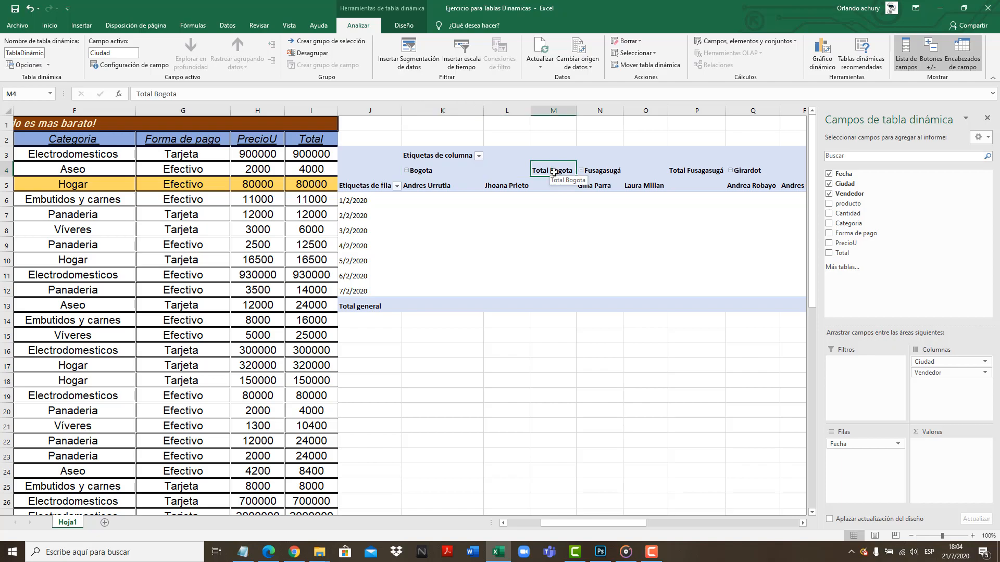
drag(448, 187, 533, 301)
drag(605, 172, 703, 307)
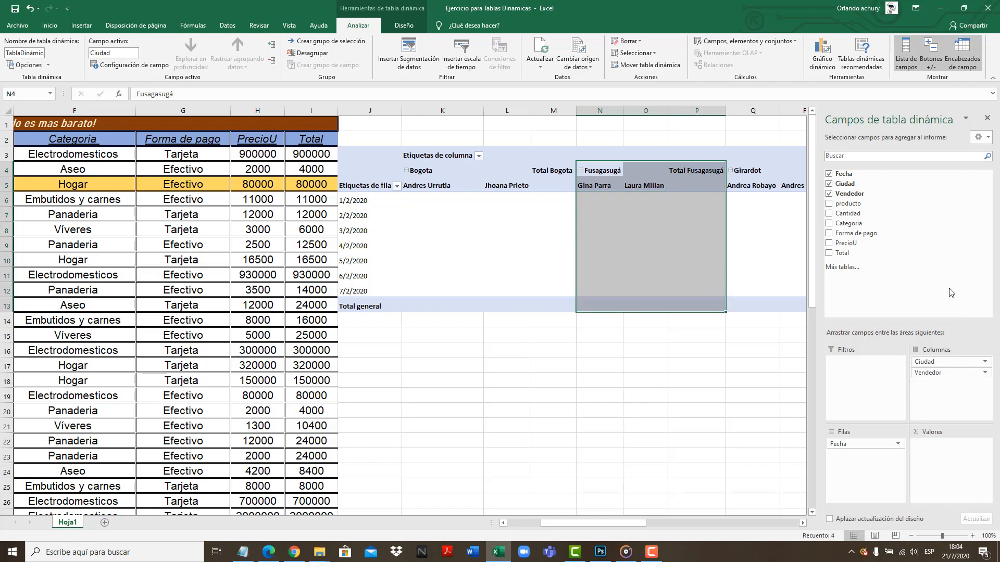
click(745, 324)
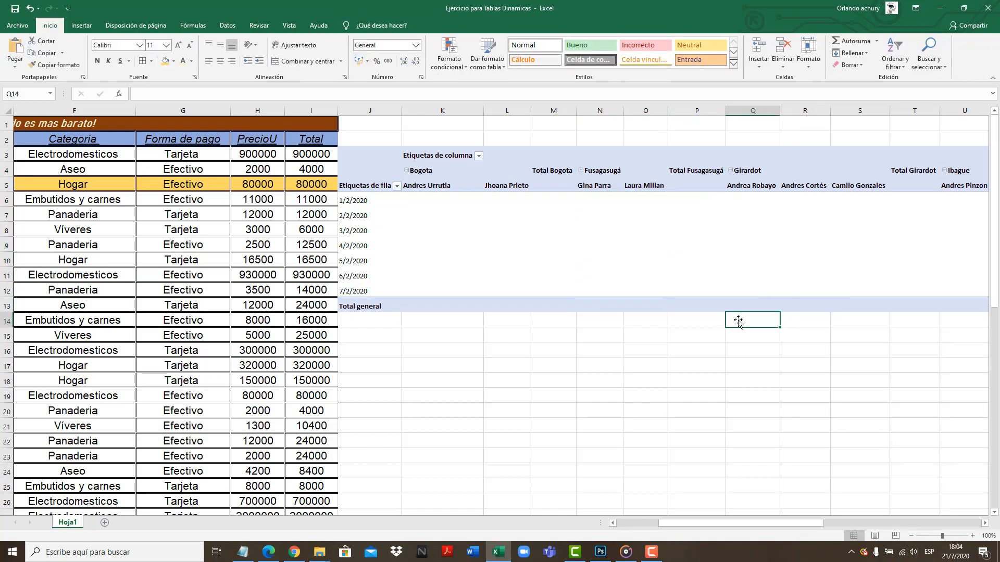
Recheck the notes and place the Total field in the pivot table's values area to sum the sales
click(514, 257)
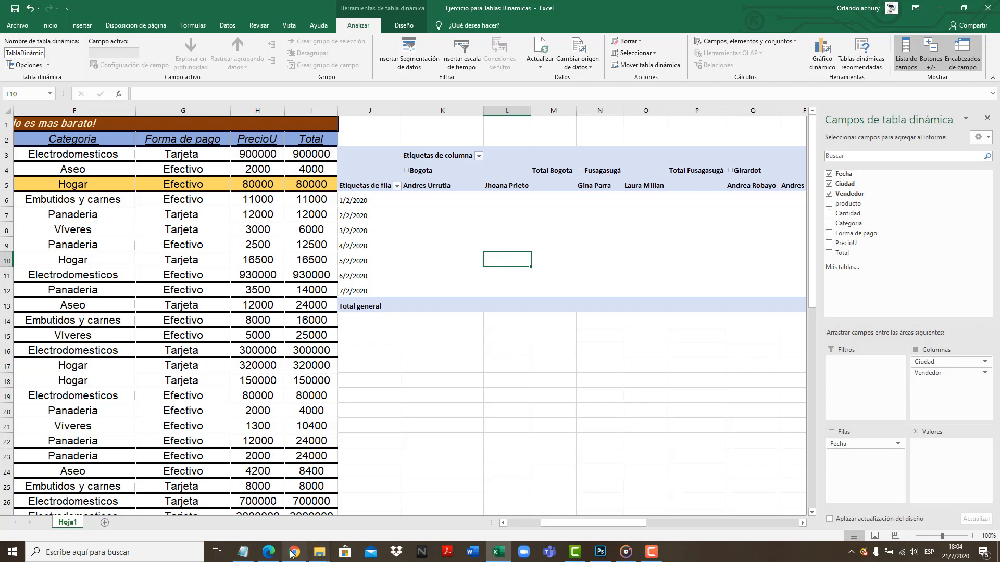
click(243, 551)
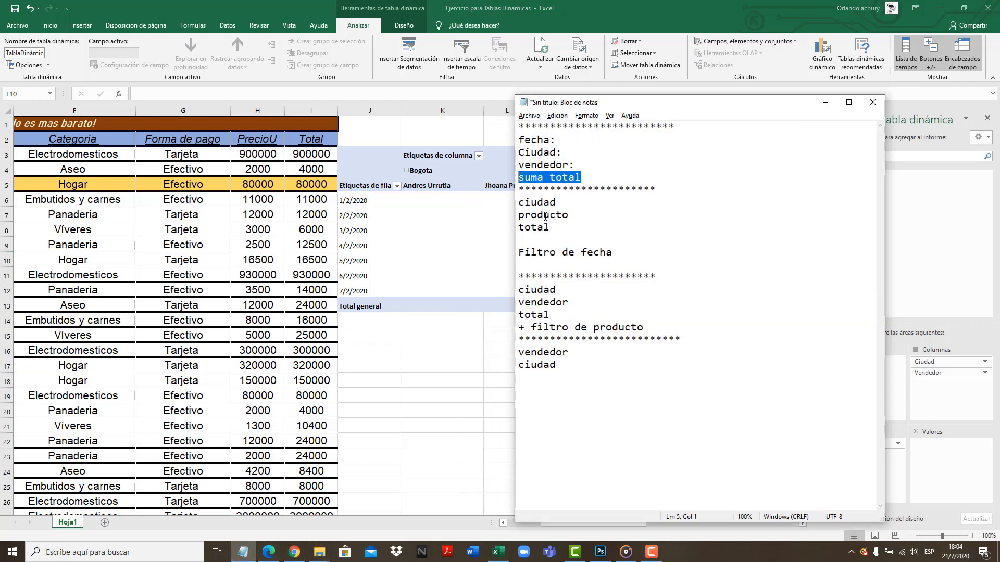
click(481, 275)
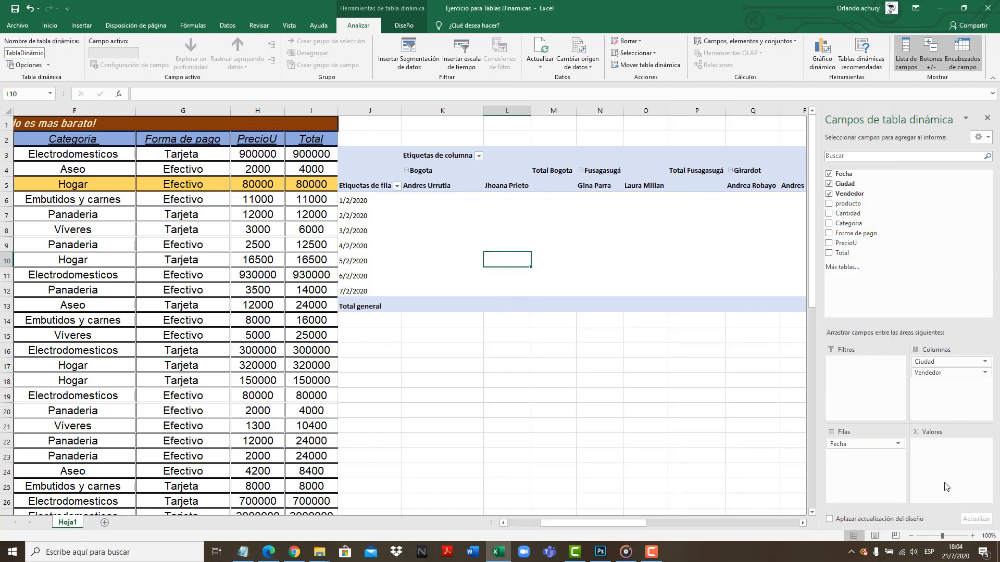
drag(853, 256, 932, 461)
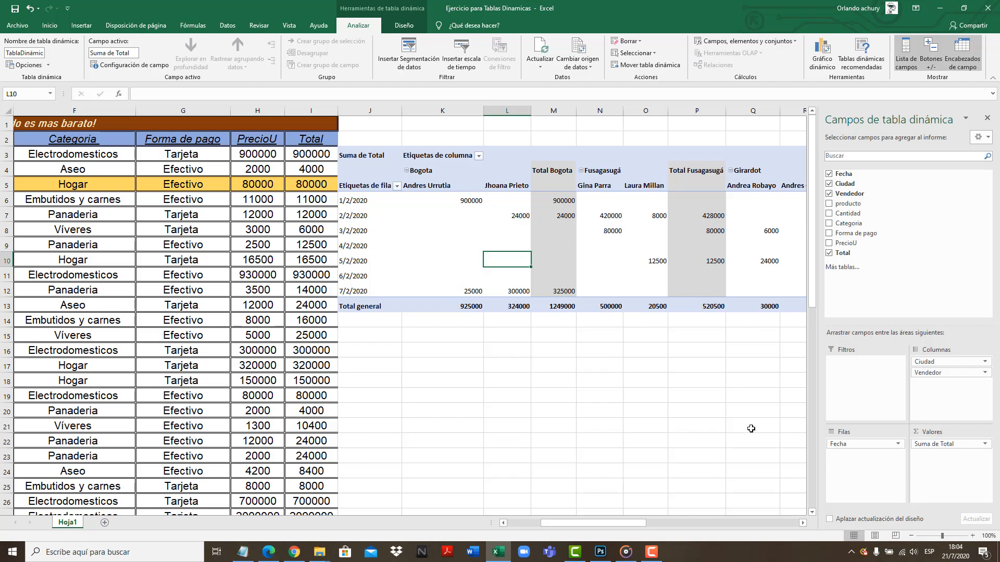
Examine the summed sales by date, city and seller in the pivot table, including the blank cells
mouse_move(621, 526)
mouse_down()
mouse_move(682, 520)
mouse_move(628, 518)
mouse_up()
click(431, 270)
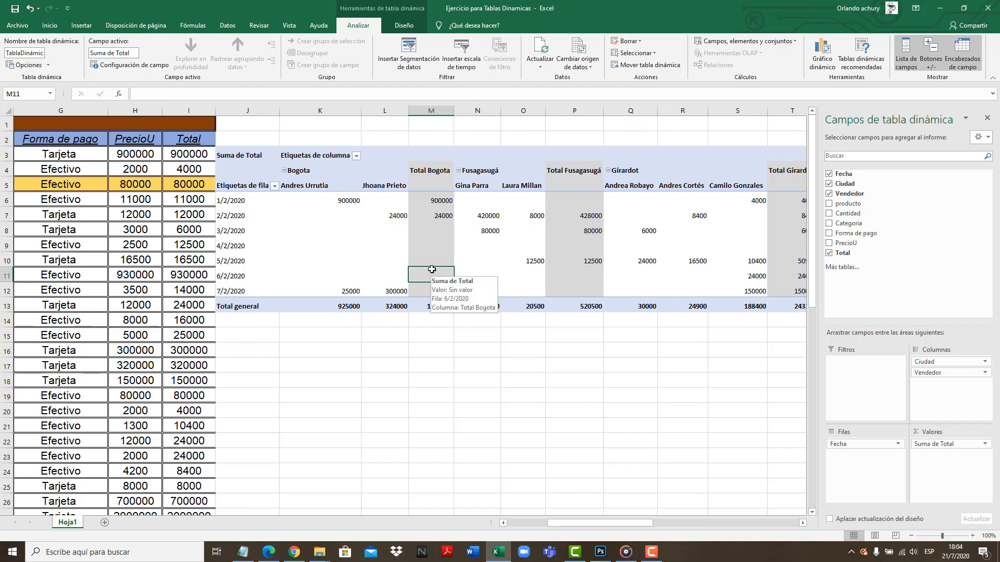
click(303, 186)
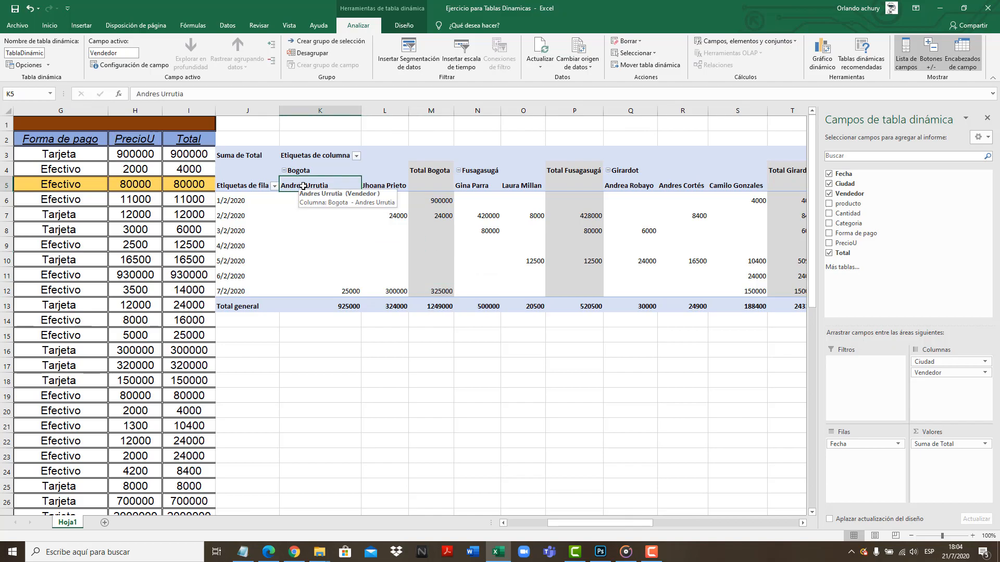
click(383, 186)
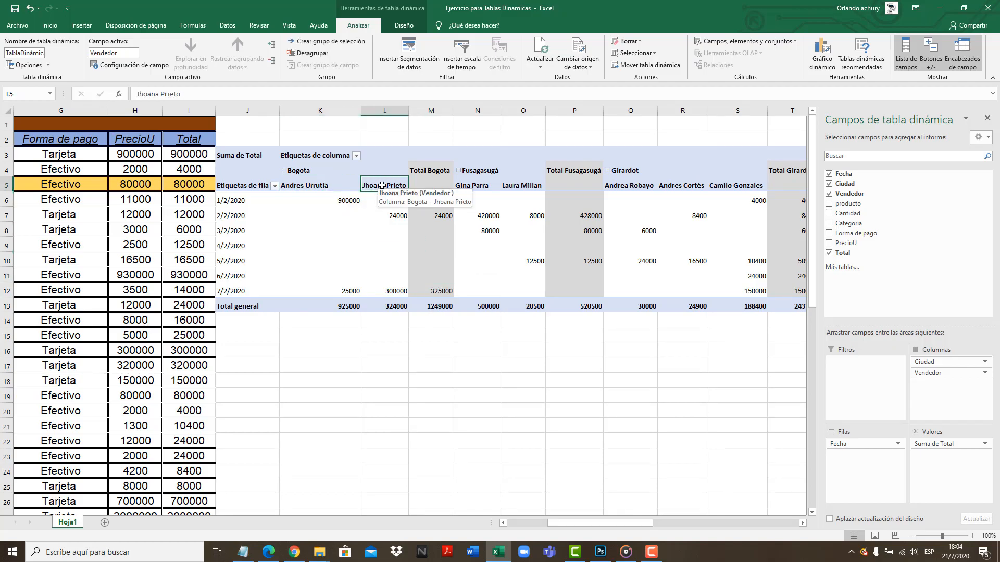
click(477, 185)
click(520, 184)
click(492, 171)
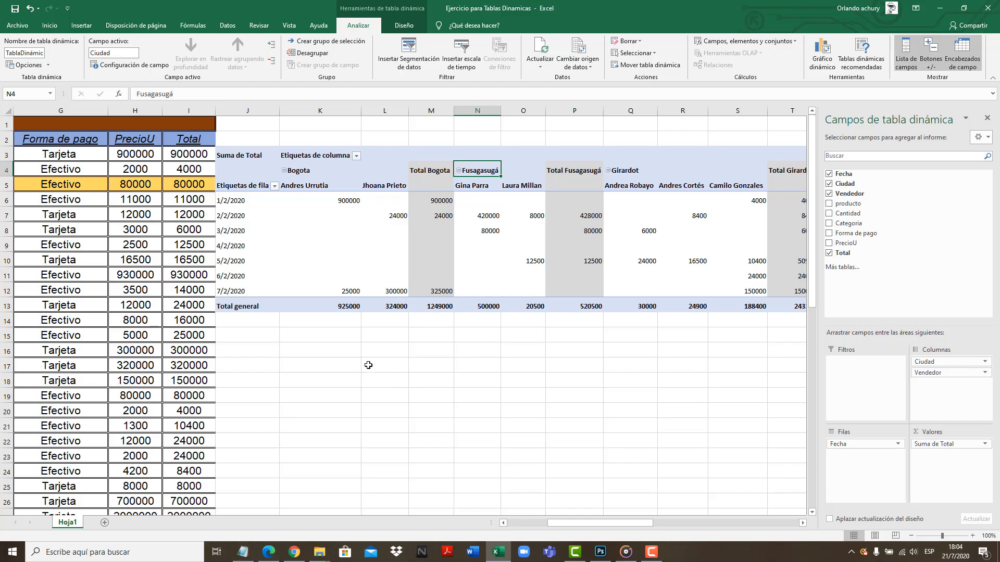
click(341, 213)
click(332, 256)
click(433, 244)
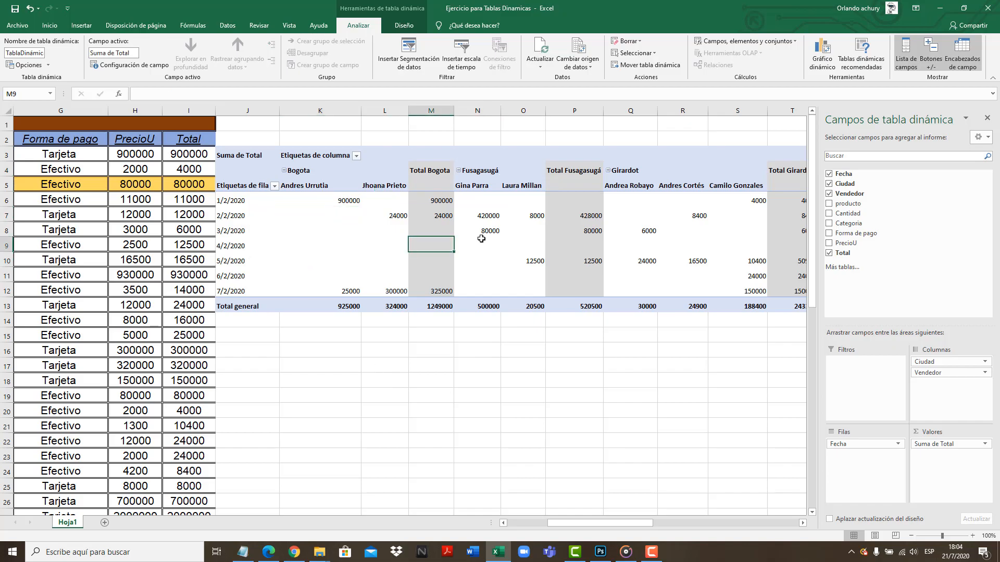
click(480, 234)
click(512, 219)
Apply outline and inside borders to the pivot table's date rows, from 1/2/2020 to 7/2/2020, through the grand total column
drag(238, 203, 718, 283)
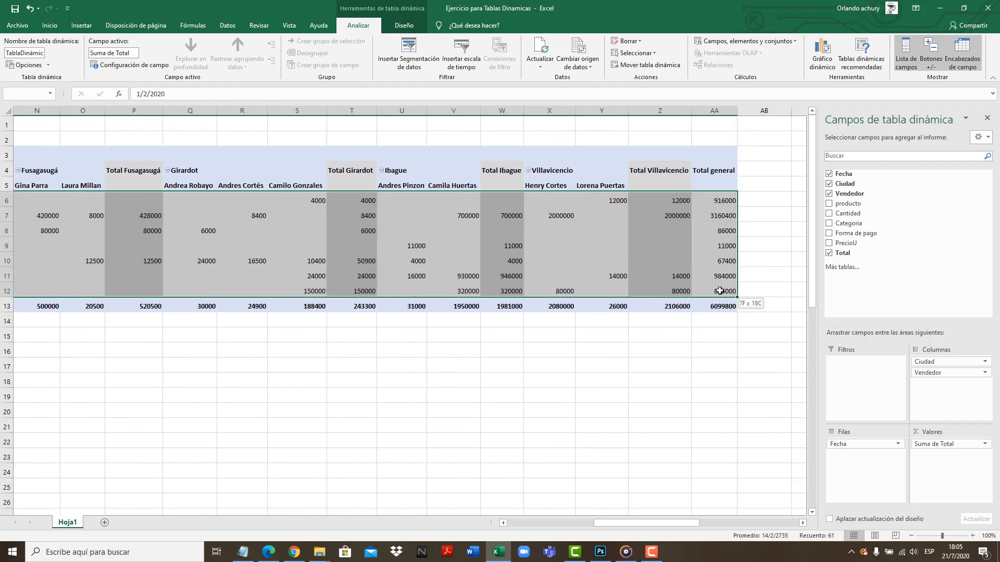
click(49, 26)
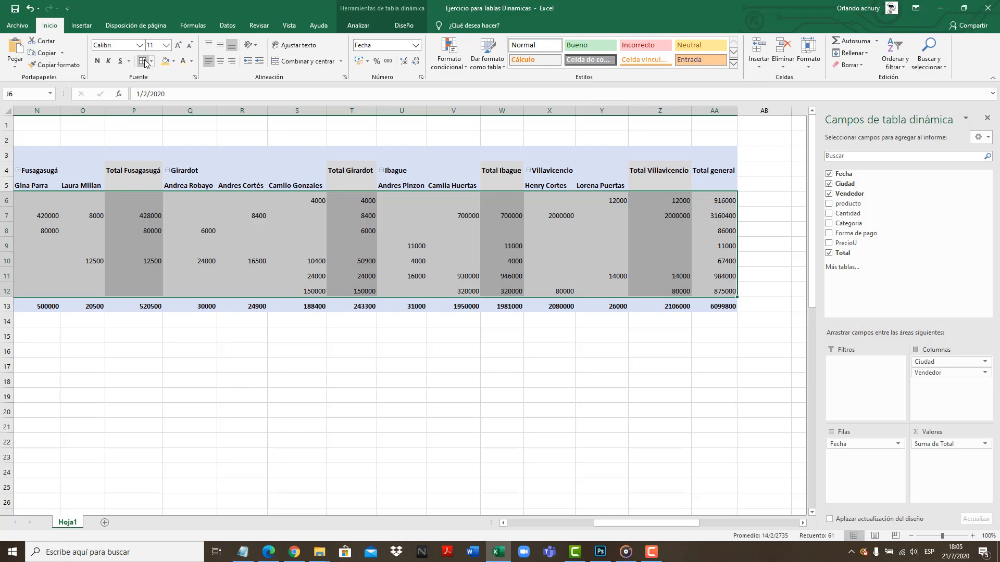
click(143, 62)
click(500, 270)
click(532, 281)
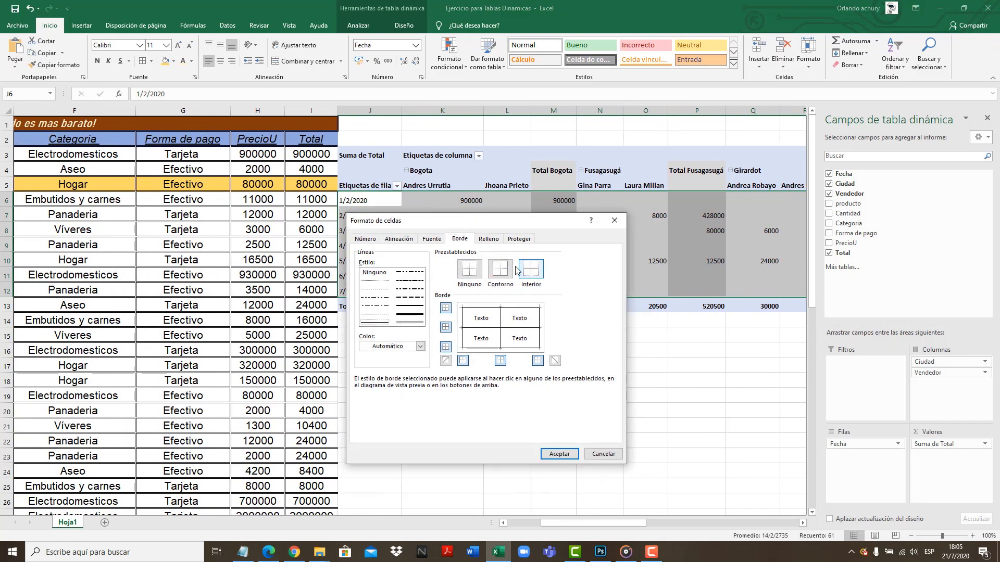
click(555, 455)
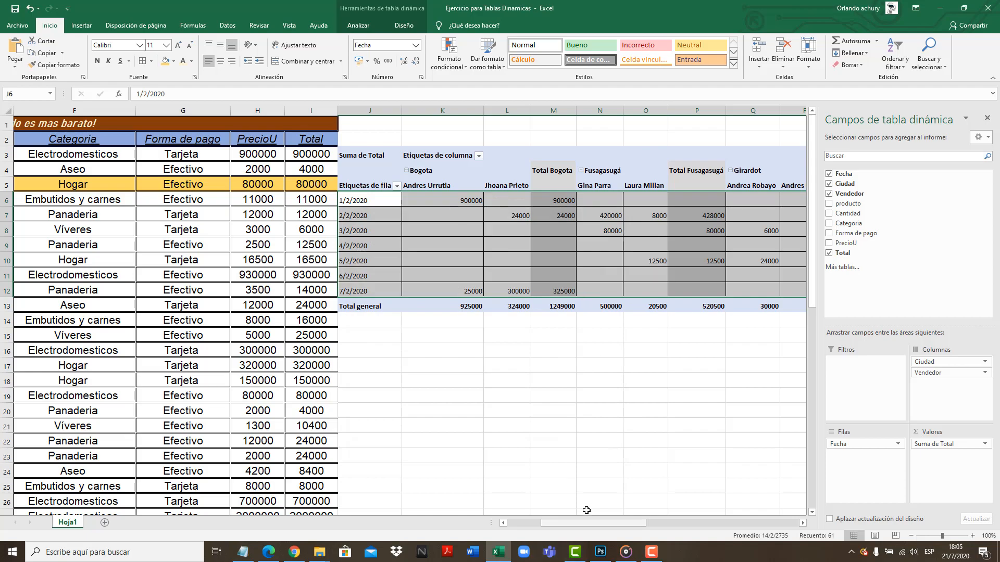
Set the selected pivot table rows to font size 14 and center their contents
click(166, 45)
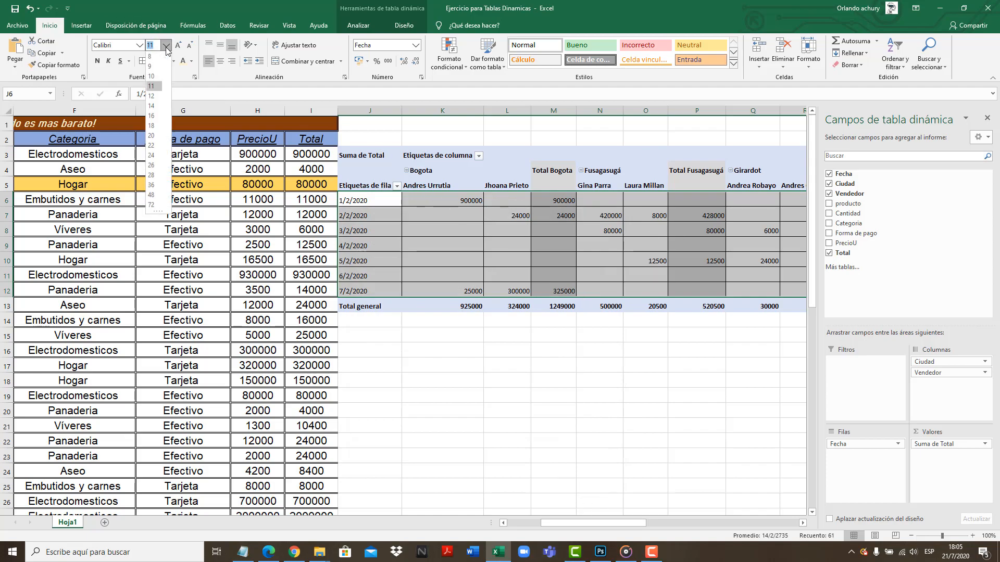
click(154, 107)
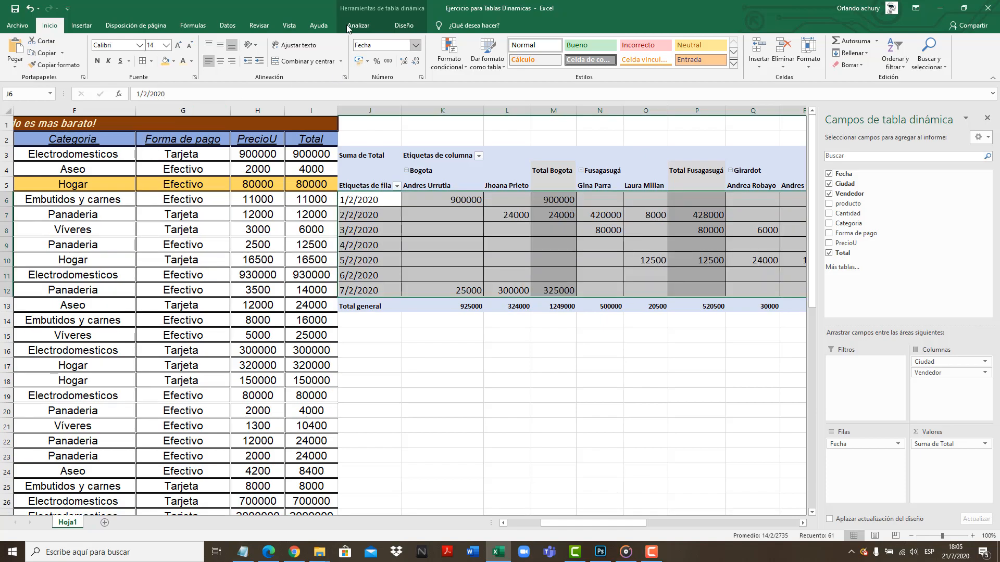
click(221, 62)
click(553, 260)
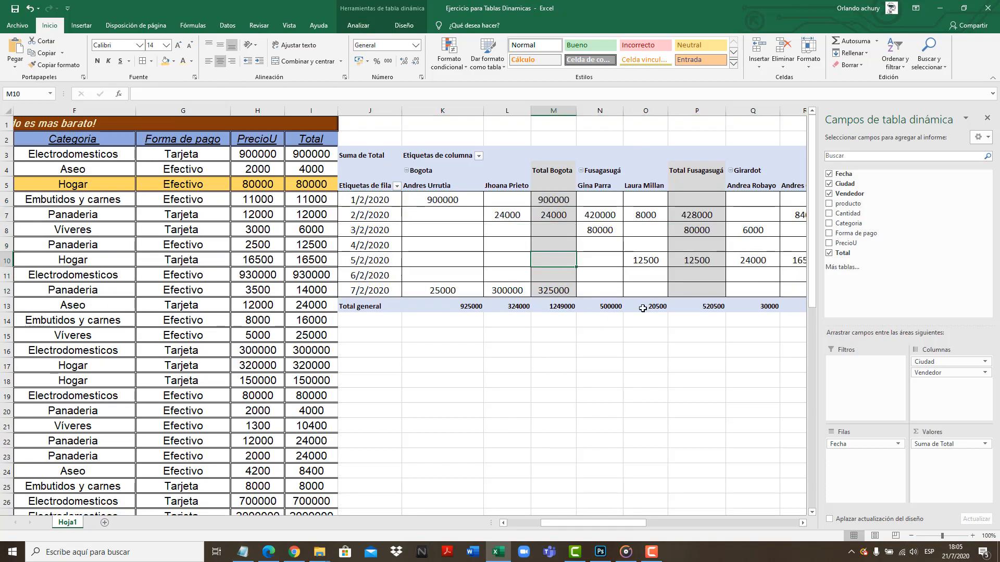
mouse_move(599, 527)
mouse_down()
mouse_move(578, 527)
mouse_move(658, 528)
mouse_move(605, 539)
mouse_up()
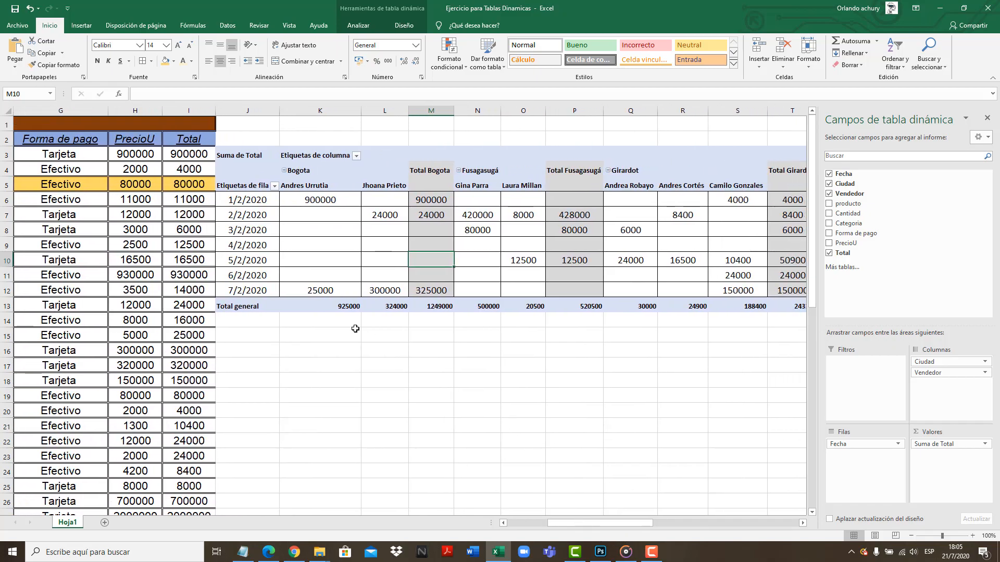
Highlight the whole of sheet row 6, the pivot table's 1/2/2020 row, with the gold fill color
click(246, 203)
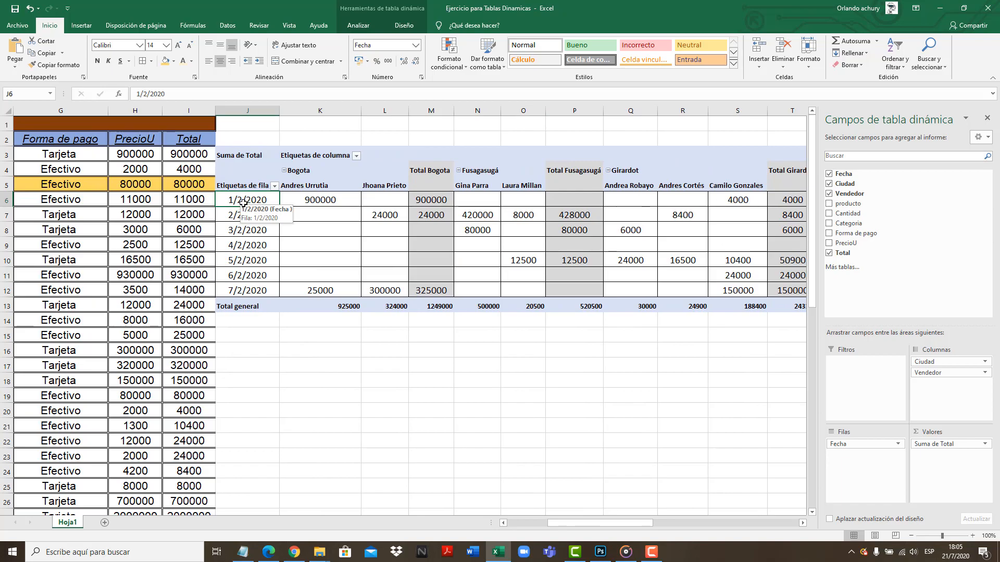
click(7, 200)
click(166, 62)
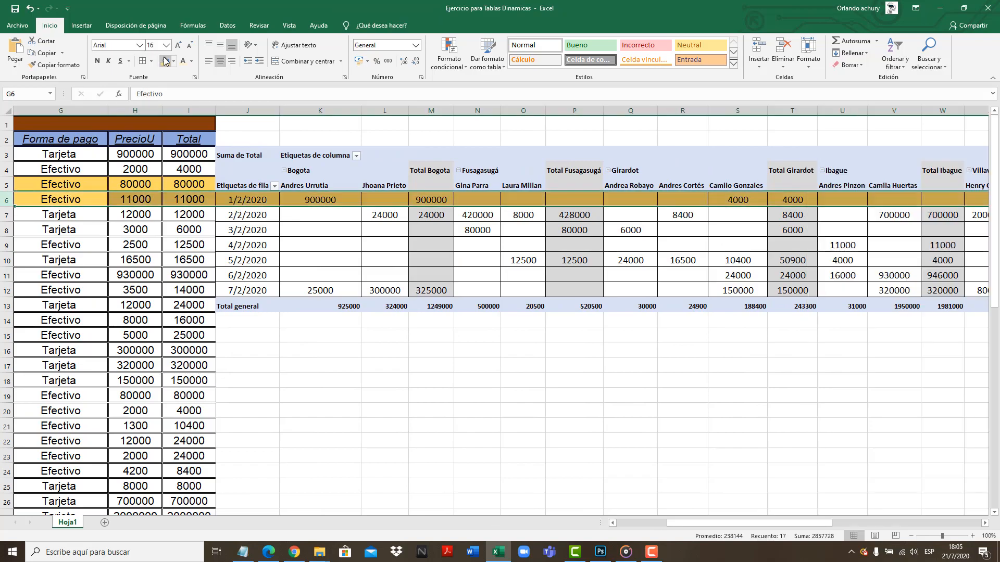
click(430, 246)
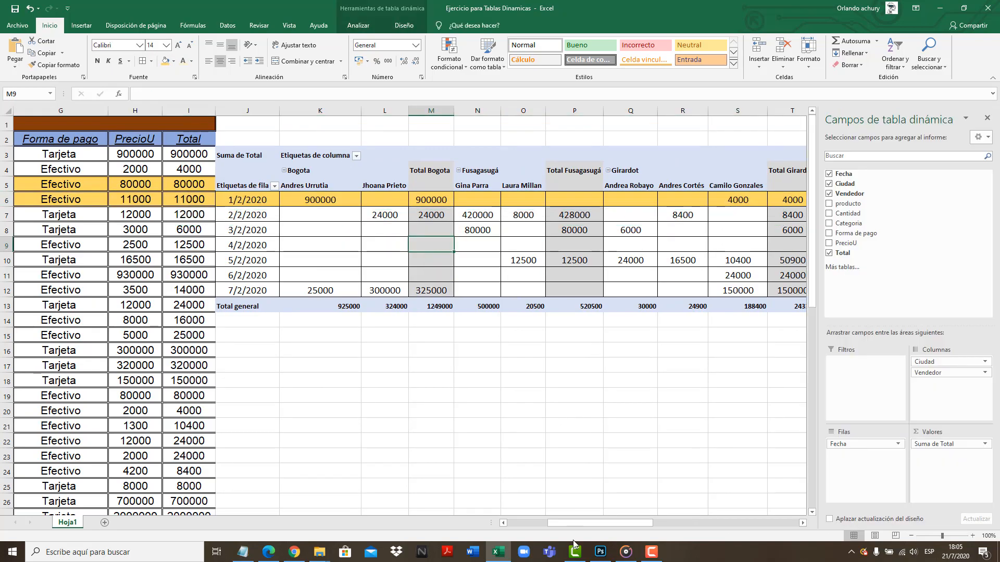
mouse_move(617, 524)
mouse_down()
mouse_move(582, 534)
mouse_move(616, 526)
mouse_up()
Examine the two Bogota sellers' sales by date, comparing 1/2/2020, 2/2/2020 and 7/2/2020, including the blank cells
click(308, 200)
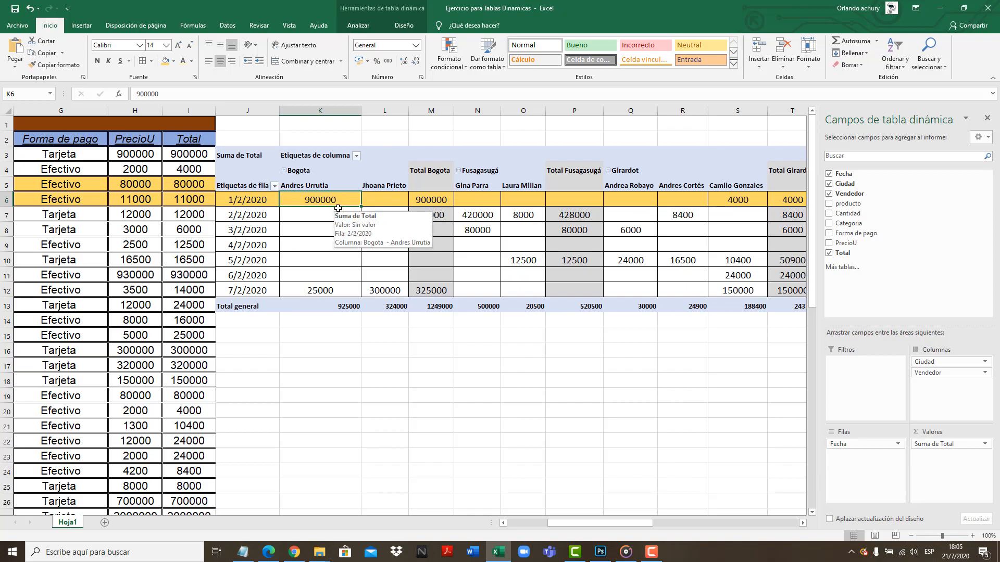
click(369, 199)
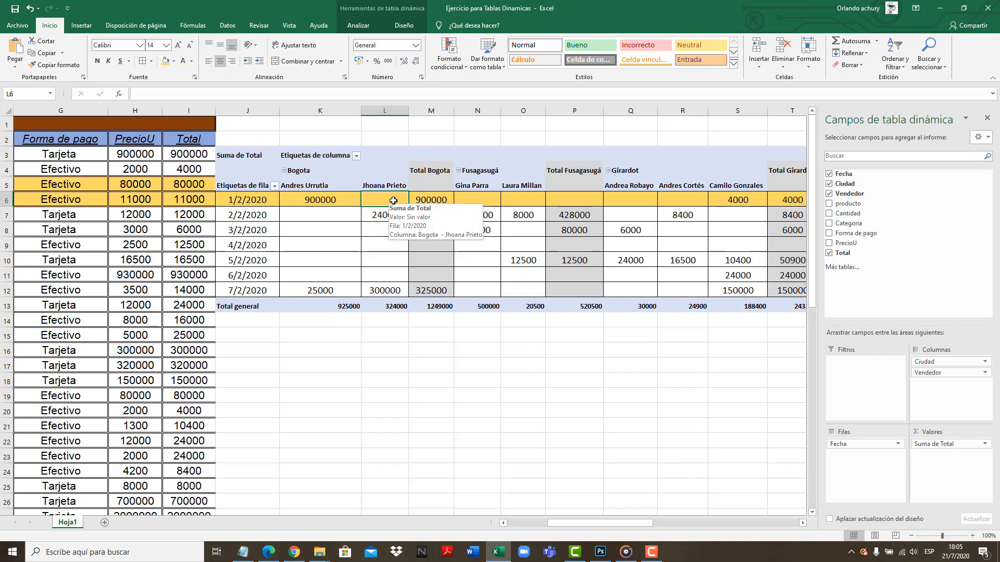
click(315, 215)
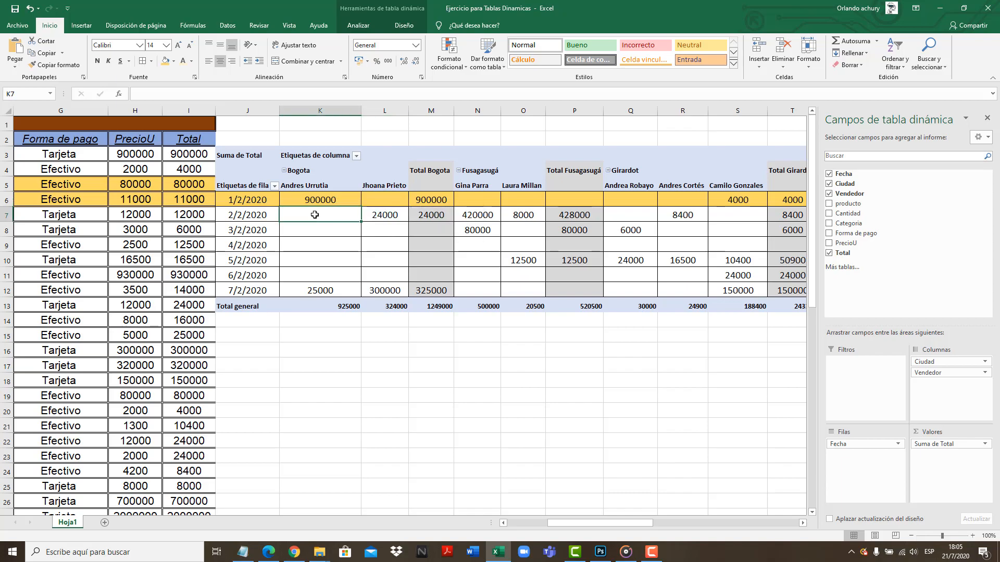
click(384, 214)
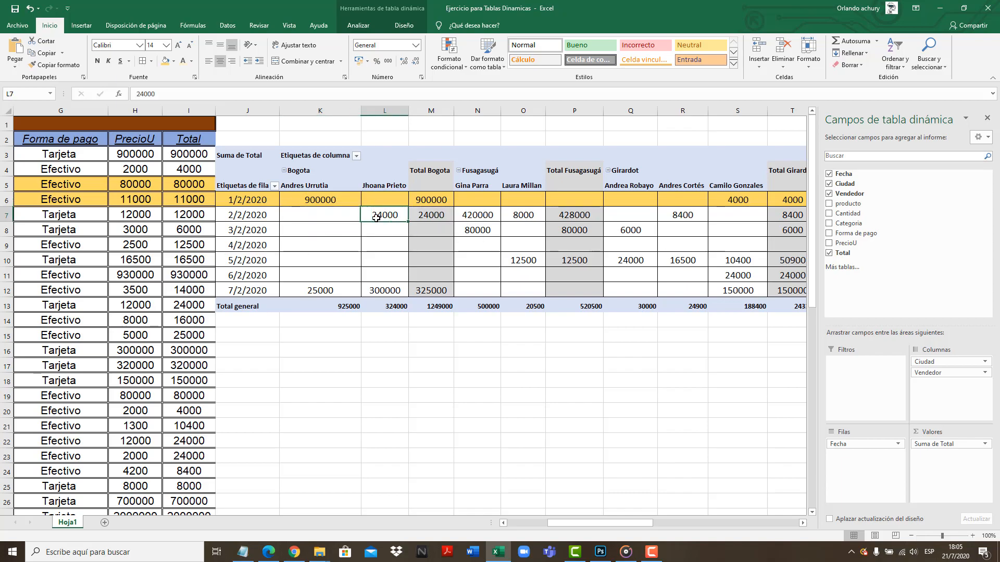
drag(323, 233, 383, 292)
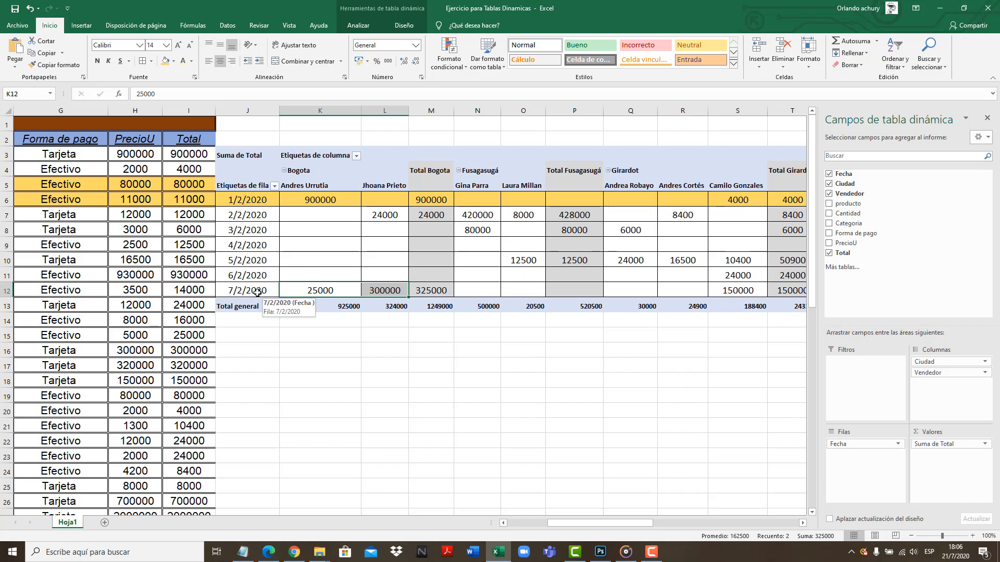
click(360, 295)
click(392, 292)
click(340, 217)
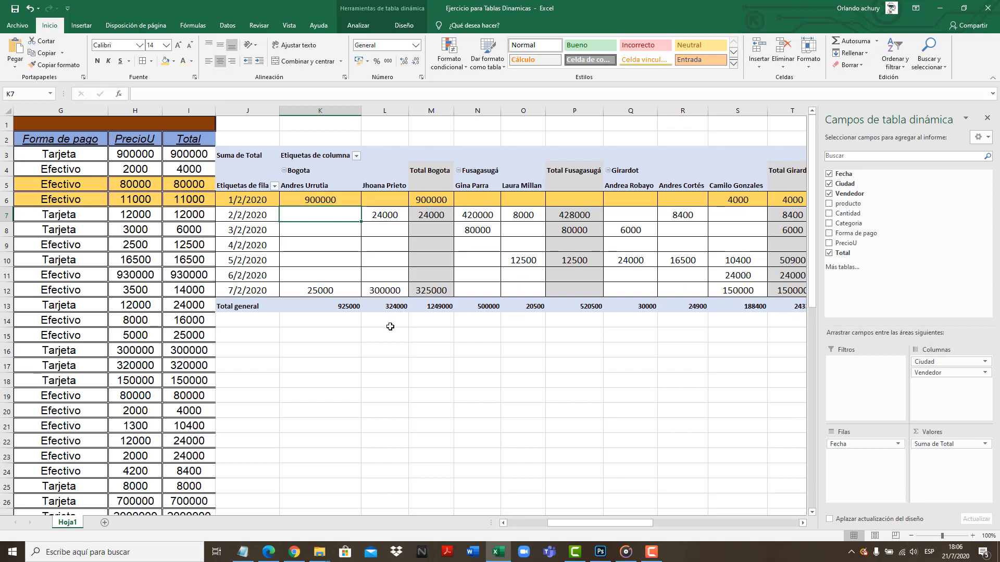
Compare each Bogota seller's column with its grand total, and check the overall total for Bogota
drag(309, 188, 310, 290)
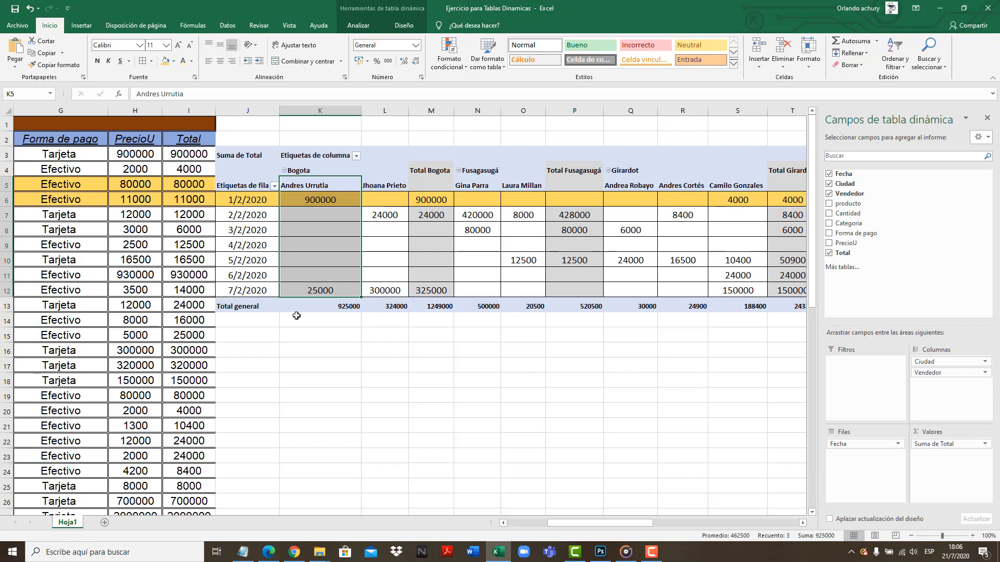
click(322, 308)
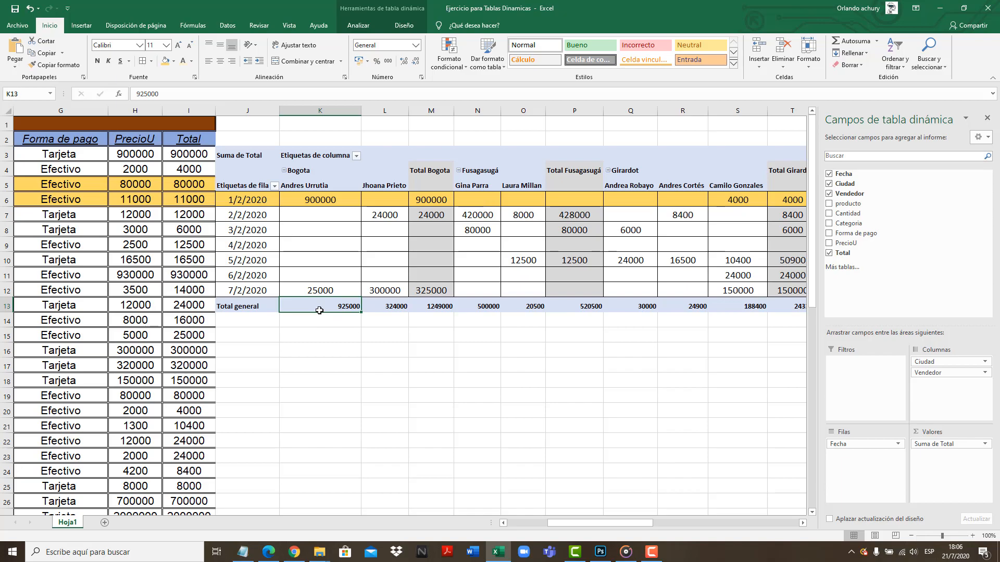
click(379, 182)
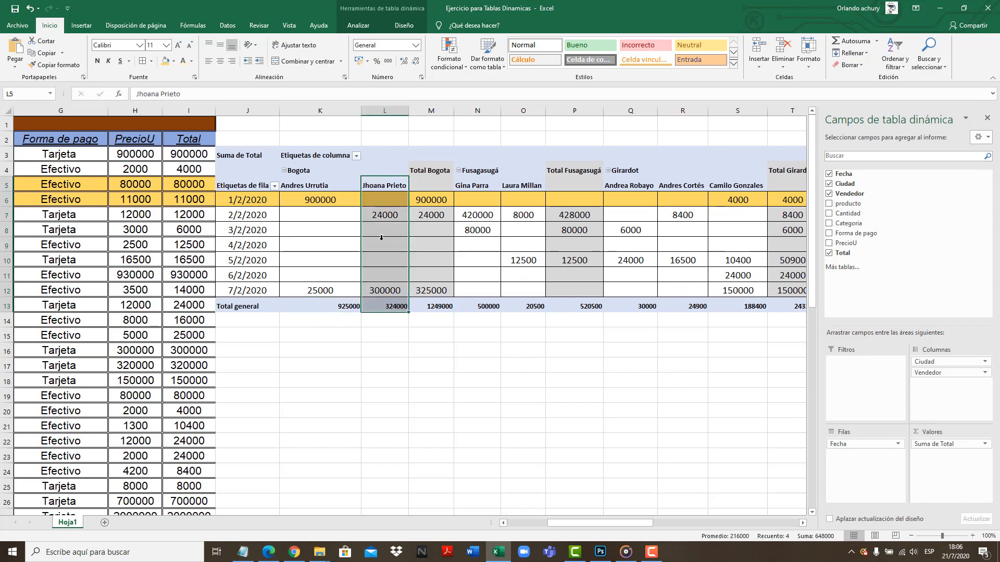
click(392, 301)
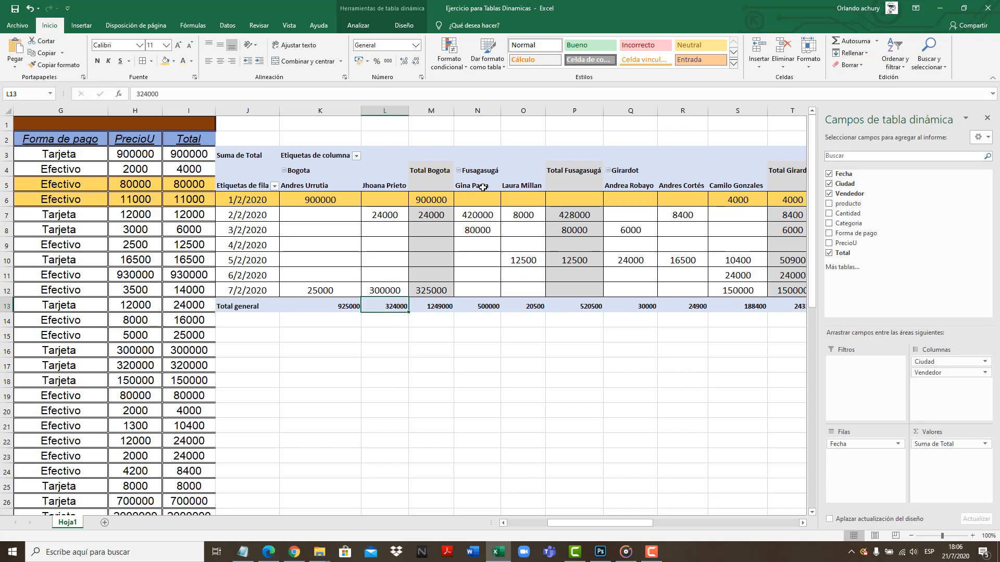
drag(431, 183, 425, 292)
click(426, 306)
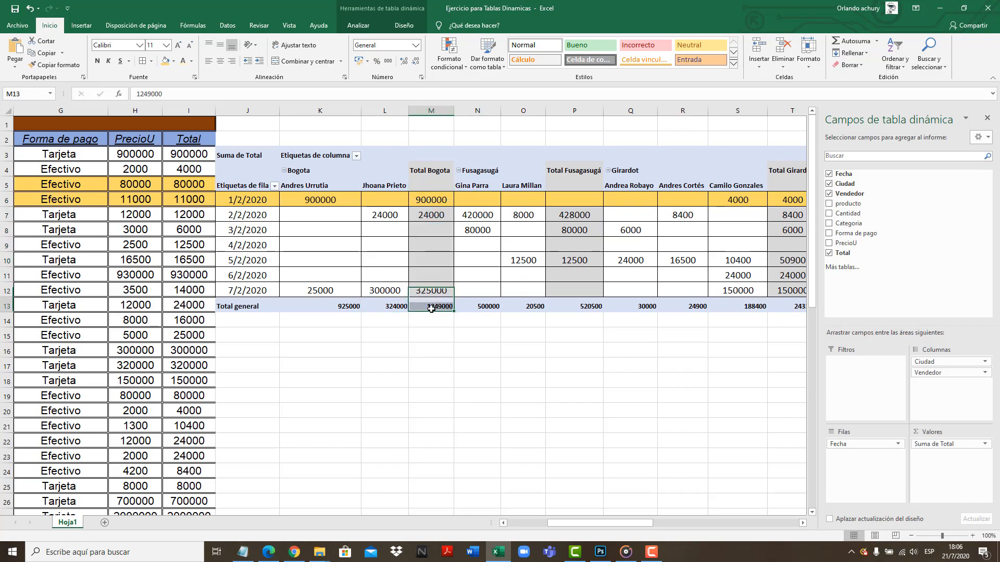
click(402, 307)
click(435, 307)
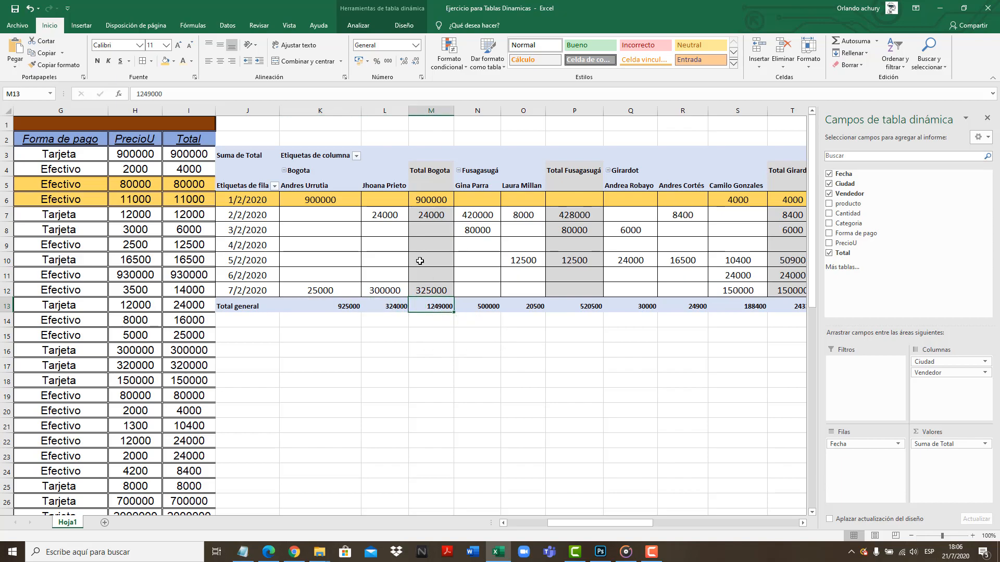
Fill the Bogota block of the pivot table, K6:M13, with light green
drag(307, 205, 430, 306)
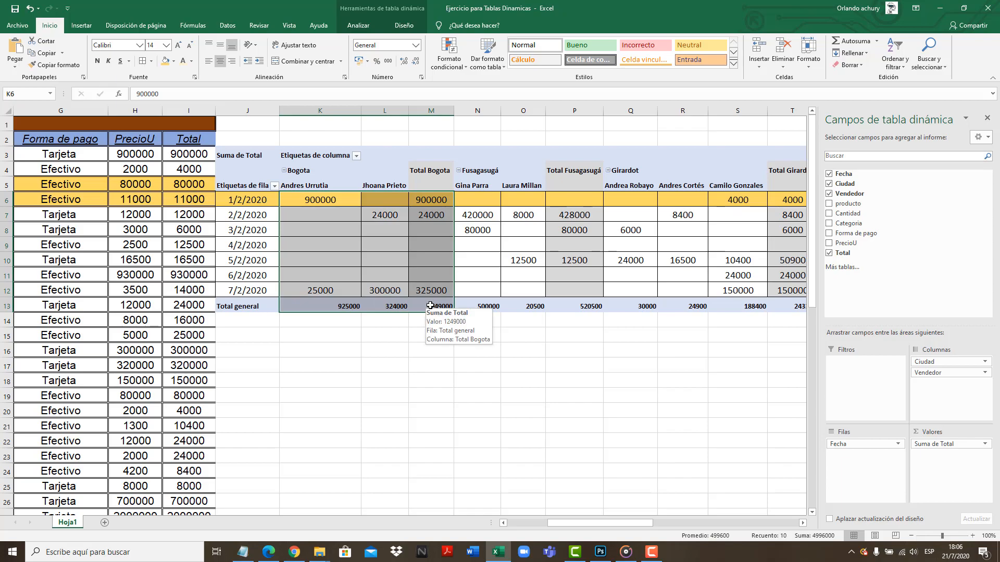
click(173, 61)
click(243, 104)
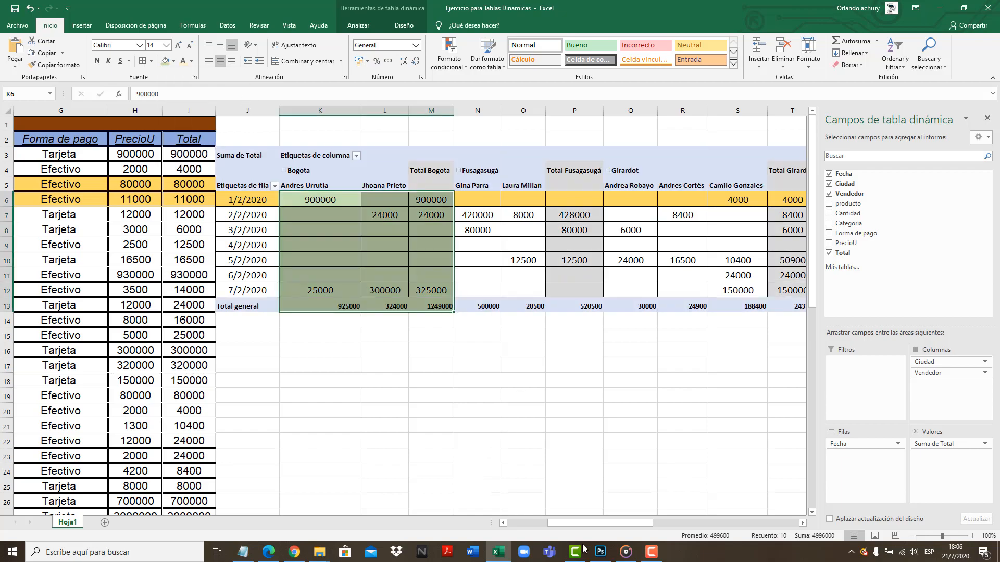
mouse_move(585, 523)
mouse_down()
mouse_move(577, 521)
mouse_move(623, 510)
mouse_move(562, 513)
mouse_move(595, 516)
mouse_up()
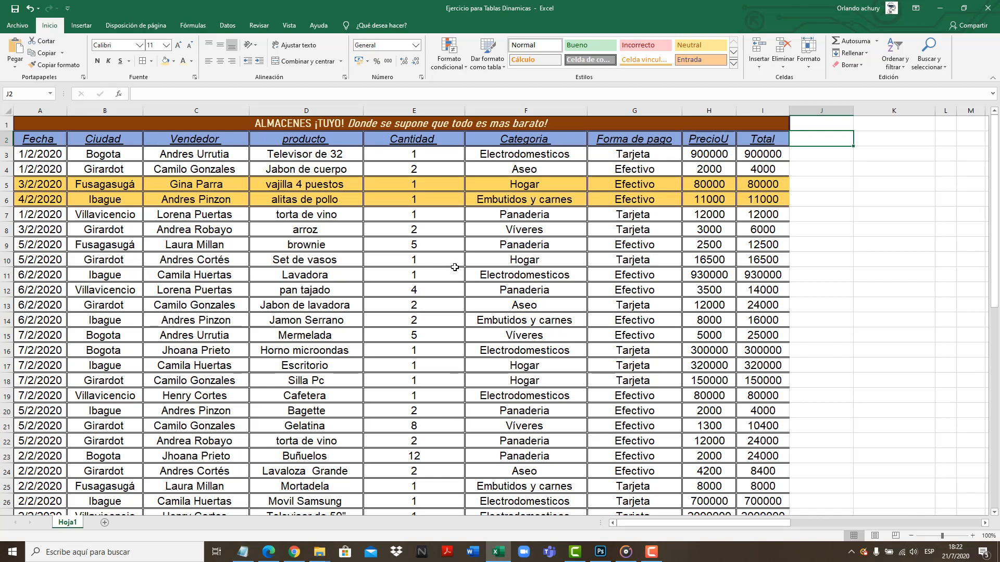
Remove the gold fill from rows 5 and 6 of the source data table, including their date cells
drag(111, 185, 764, 200)
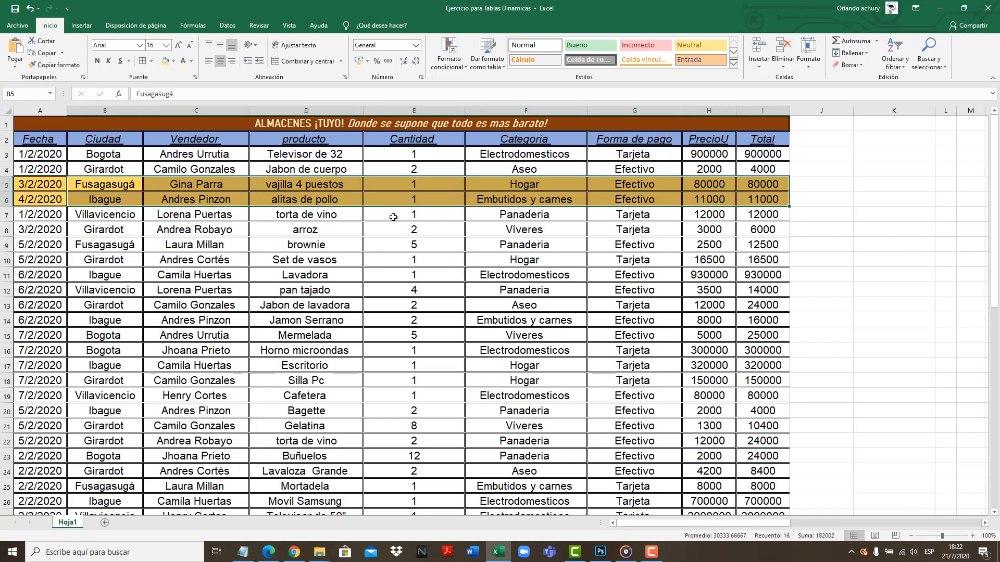
click(174, 61)
click(165, 88)
drag(53, 185, 60, 201)
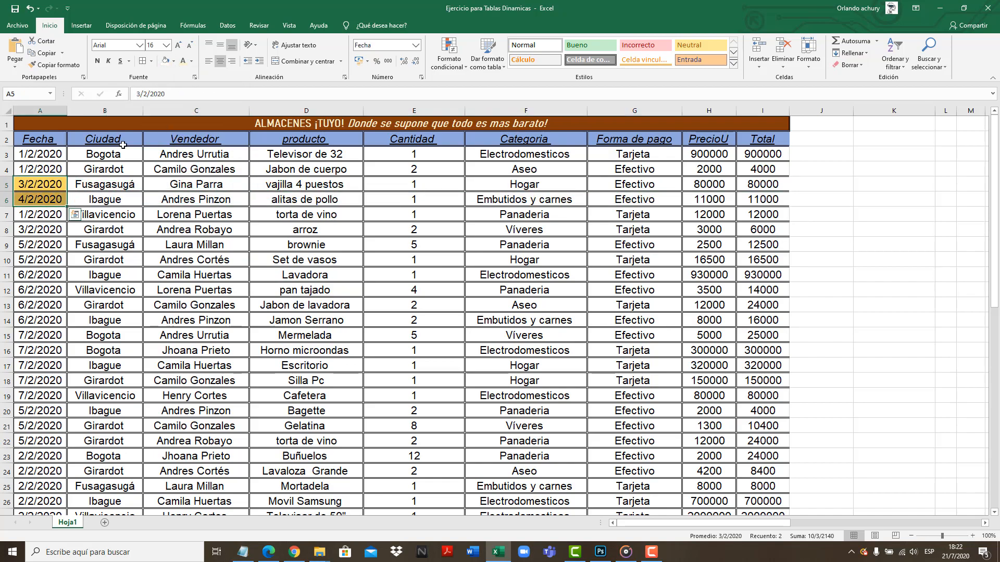
click(165, 61)
click(199, 227)
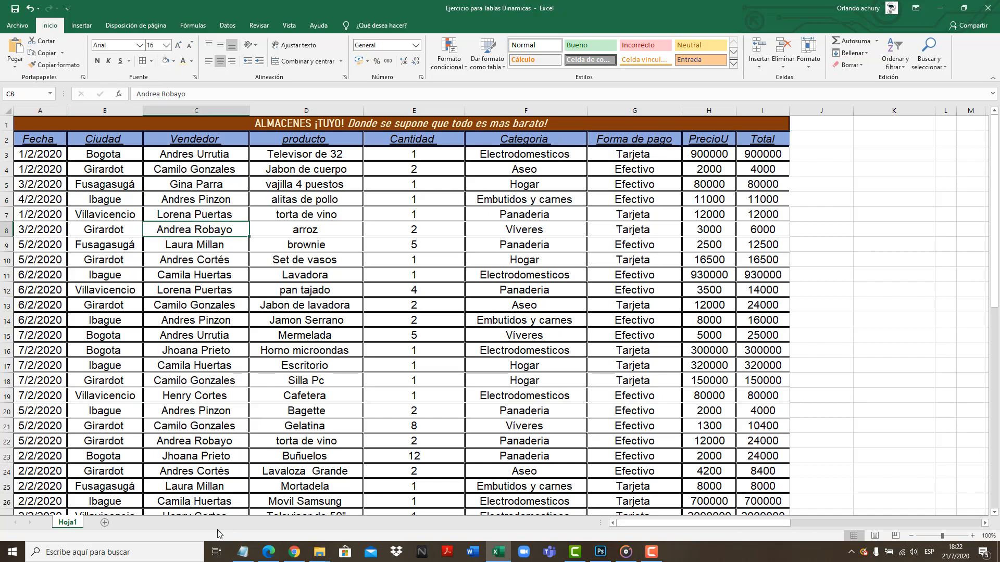
Review the second report's fields in the Notepad notes, ciudad, producto and total with Filtro de fecha, and return to the Excel sheet
click(242, 552)
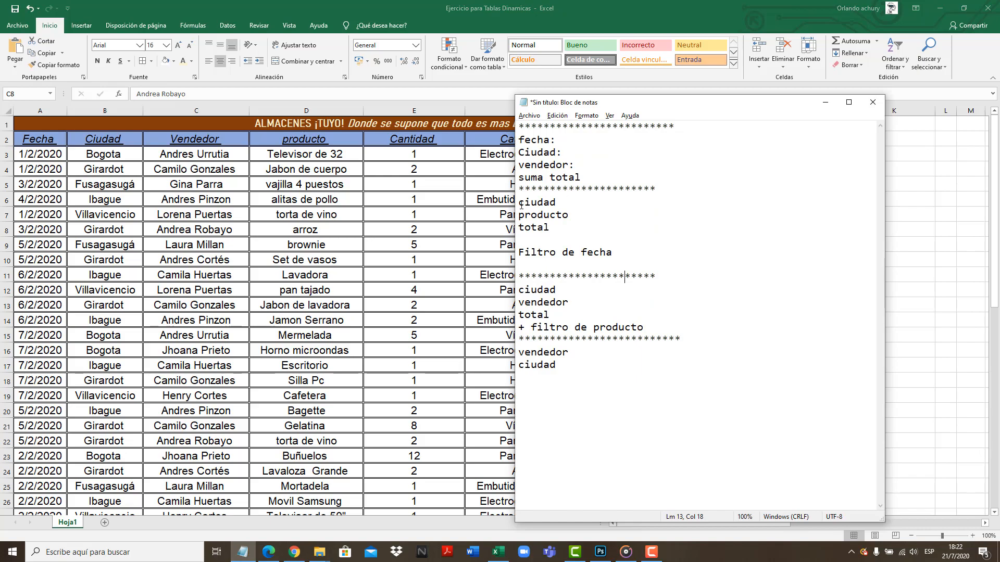
drag(521, 204, 571, 225)
drag(630, 253, 521, 256)
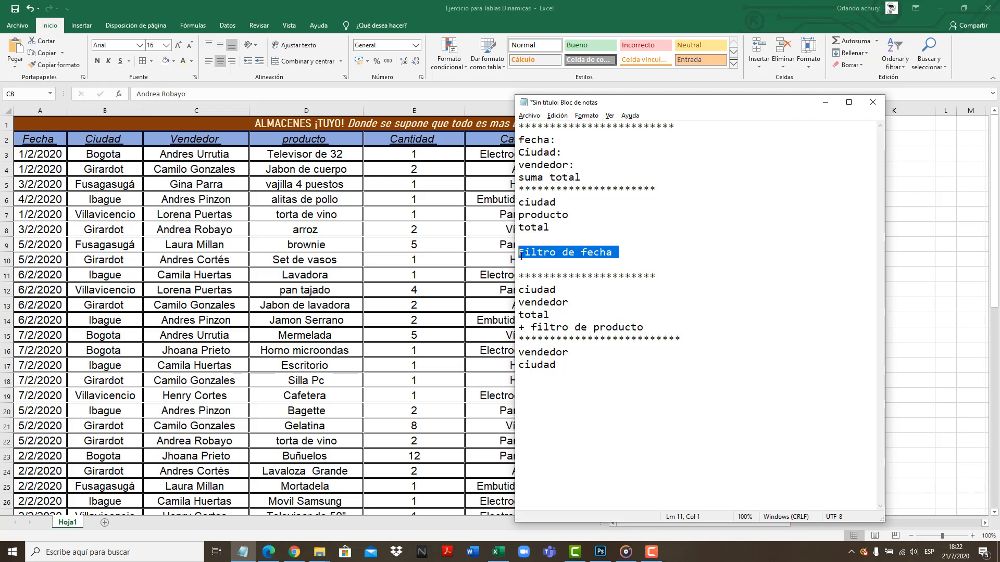
key(alt+Tab)
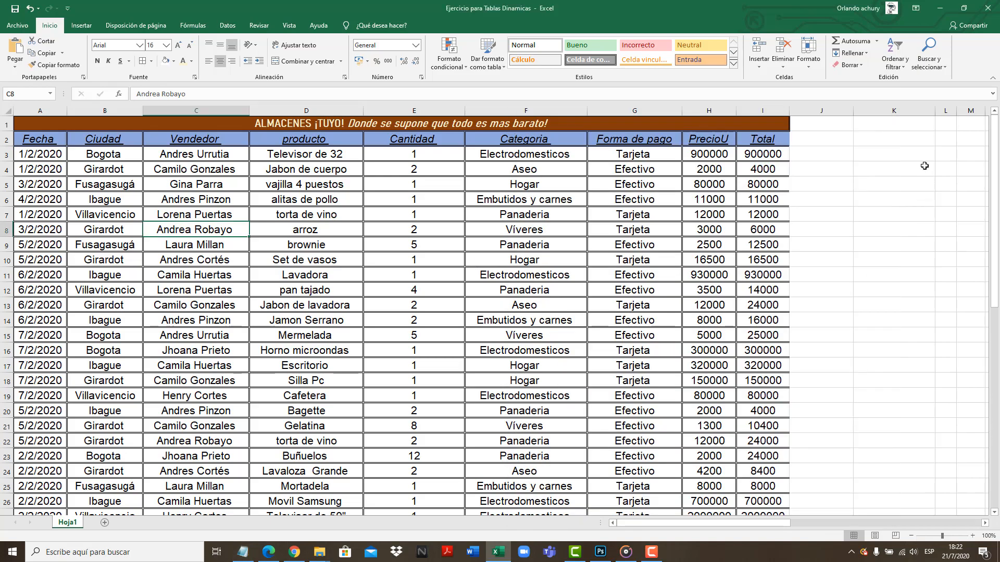
Create a pivot table from the sales data range Hoja1!$A$2:$I$28, placed on the existing sheet at Hoja1!$J$2
click(818, 139)
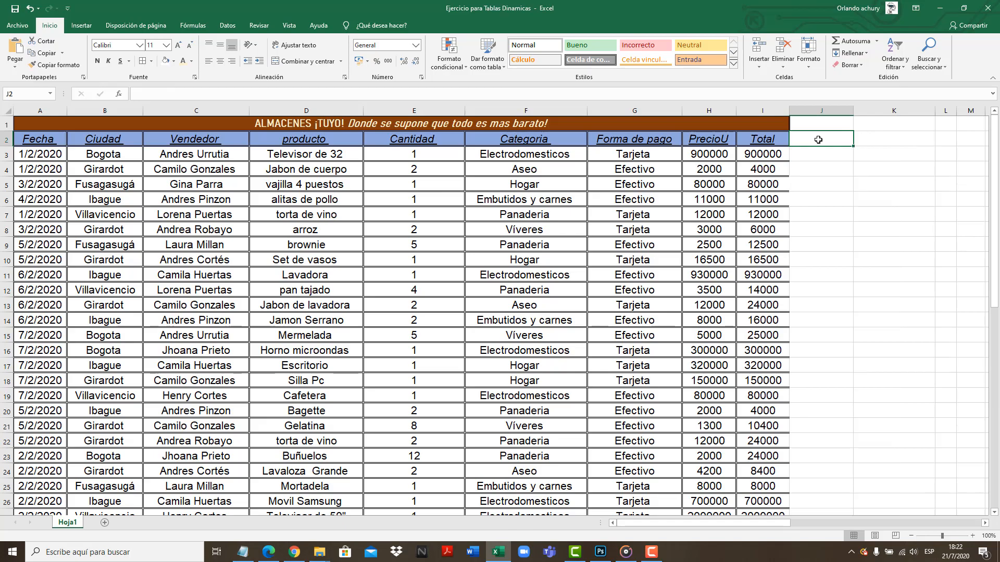
click(81, 26)
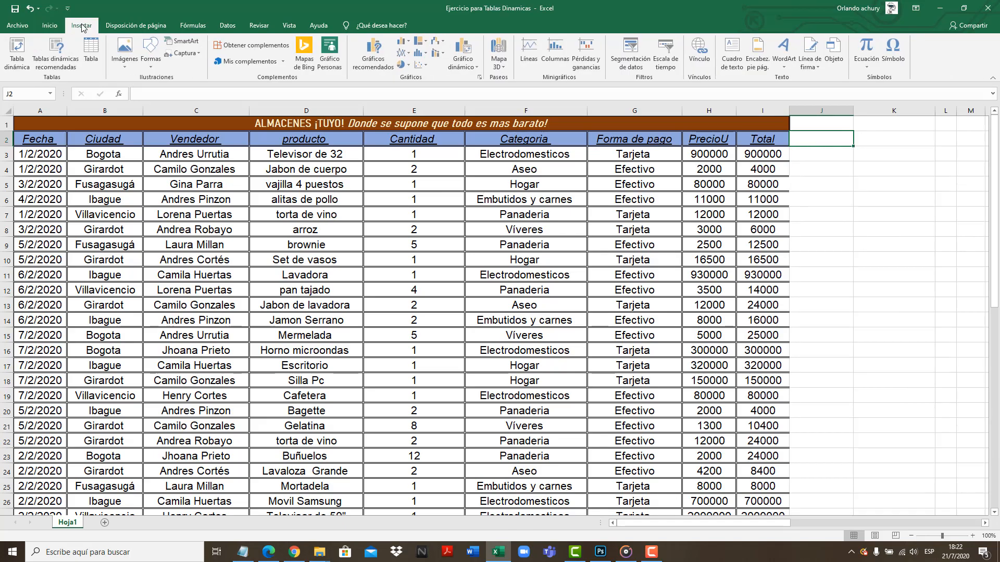
click(29, 69)
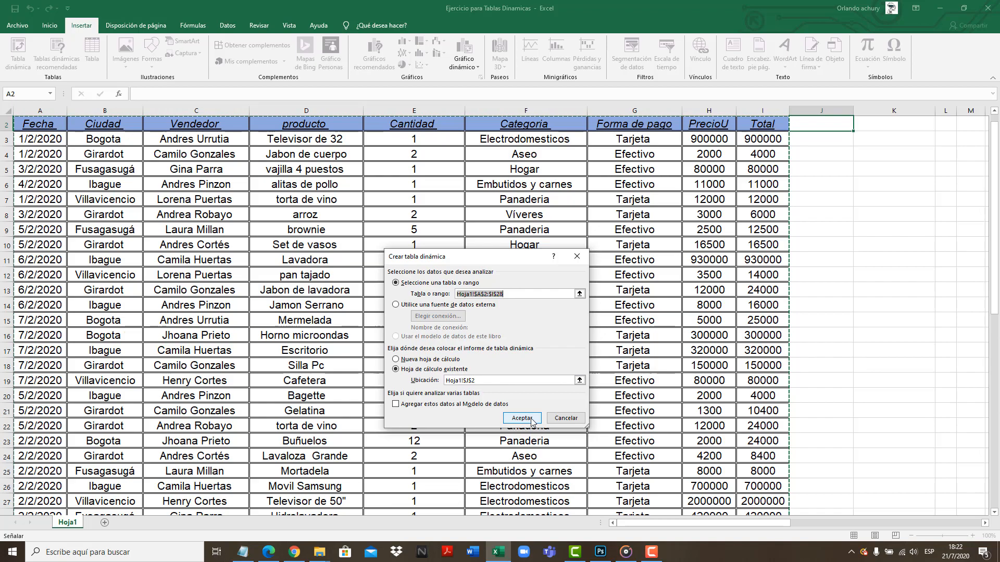
key(BackSpace)
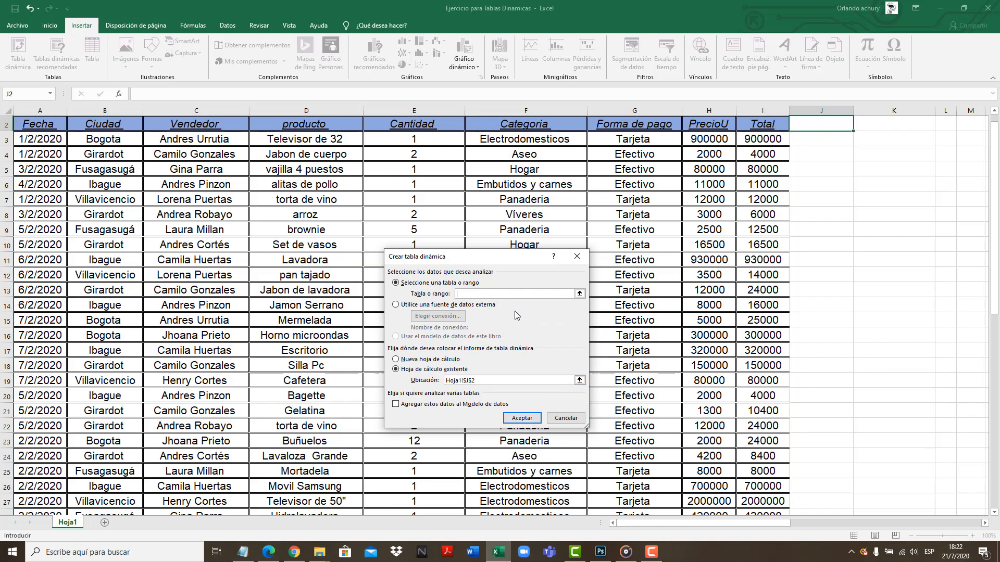
scroll(98, 171, up, 1)
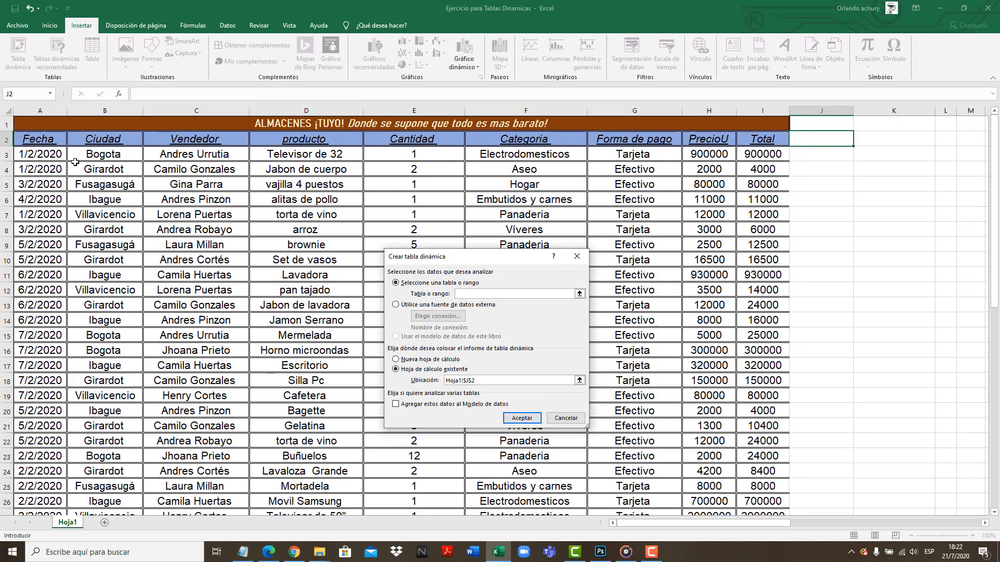
drag(25, 139, 750, 516)
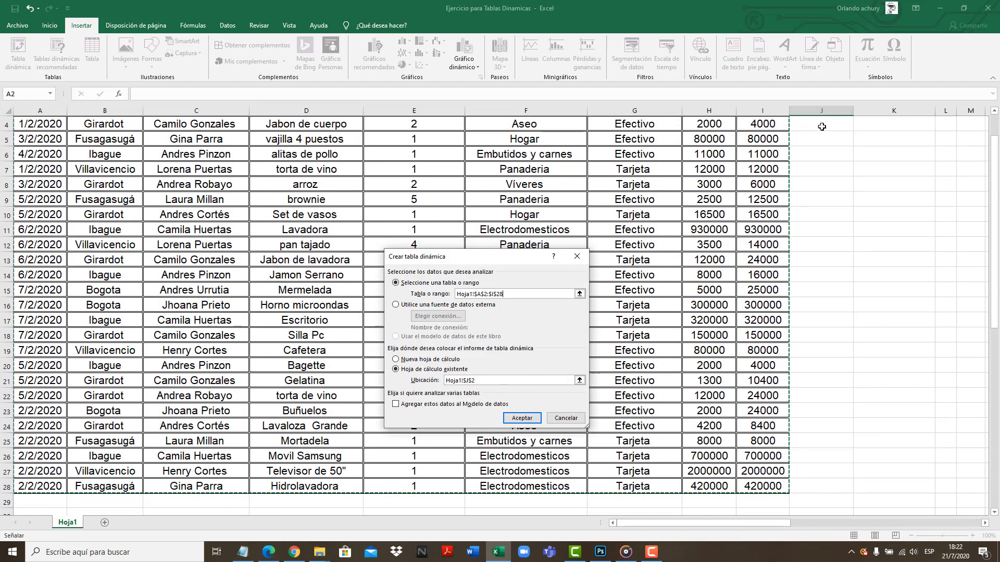
scroll(792, 128, up, 1)
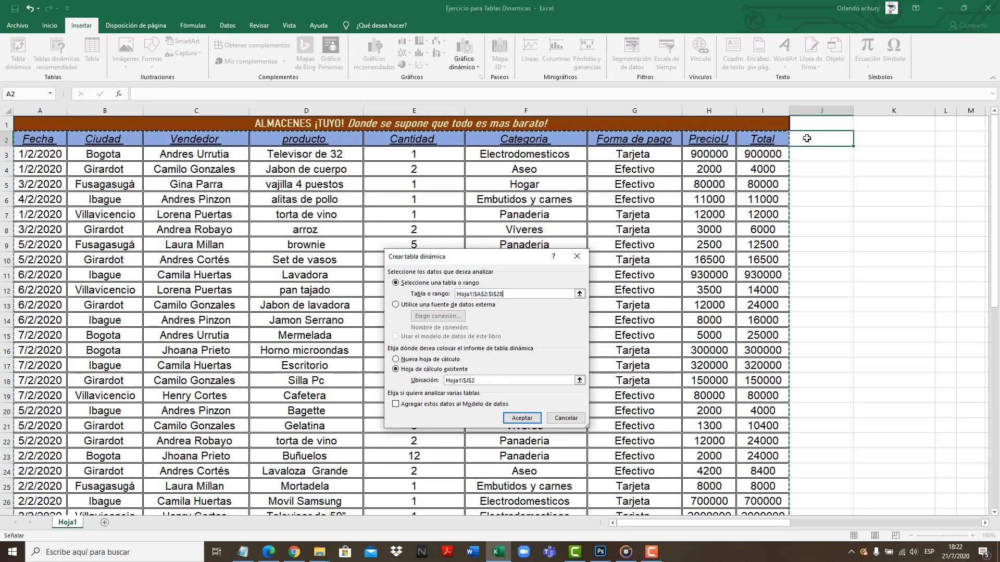
click(396, 359)
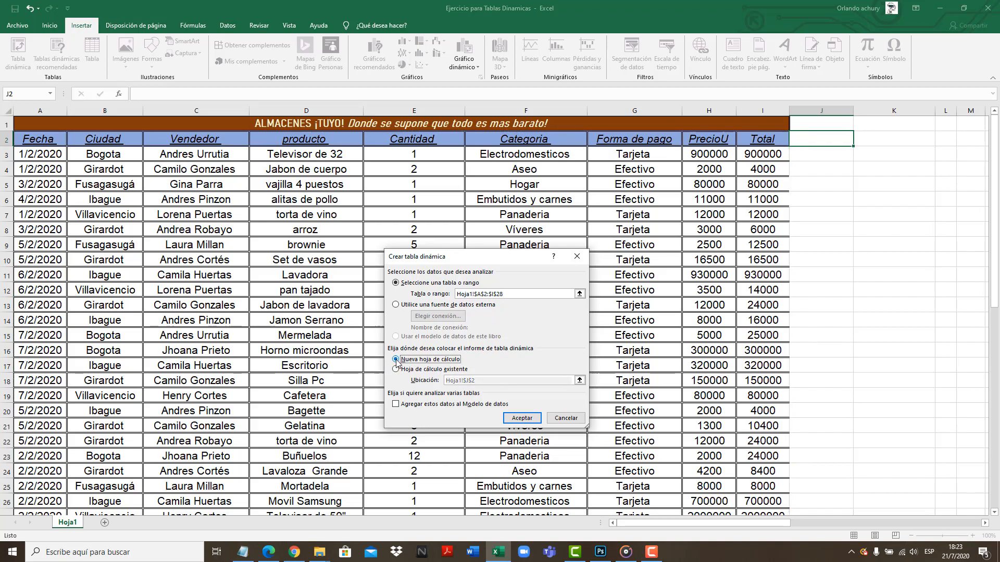
click(396, 370)
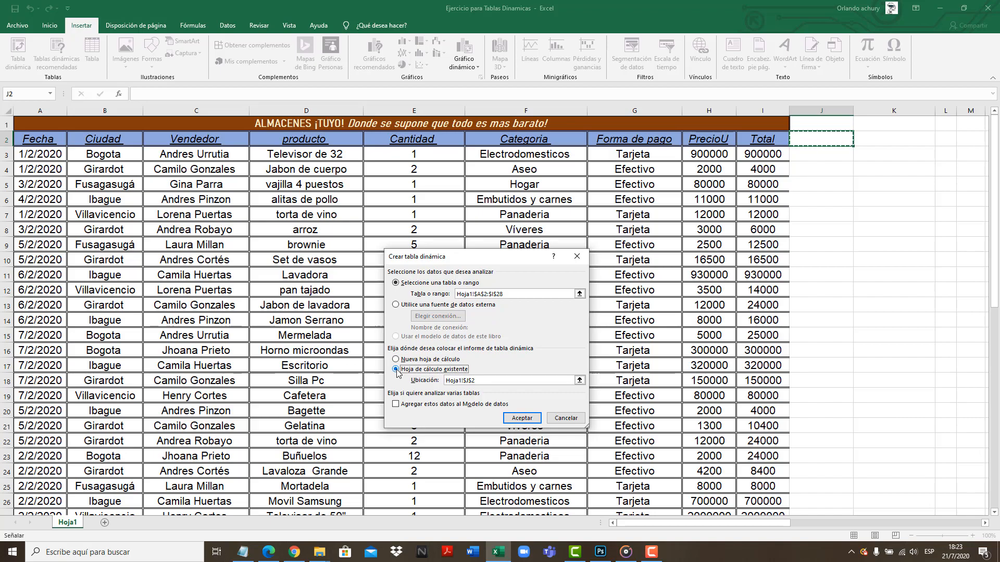
click(523, 418)
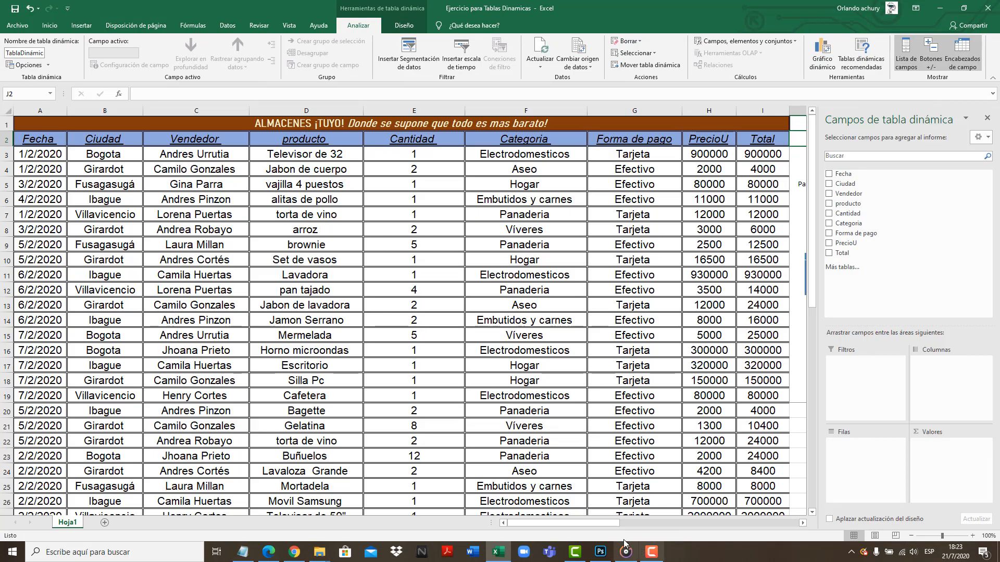
Try a layout with Ciudad as rows and producto as columns, checking the second report's fields in the Notepad notes
drag(609, 529, 634, 529)
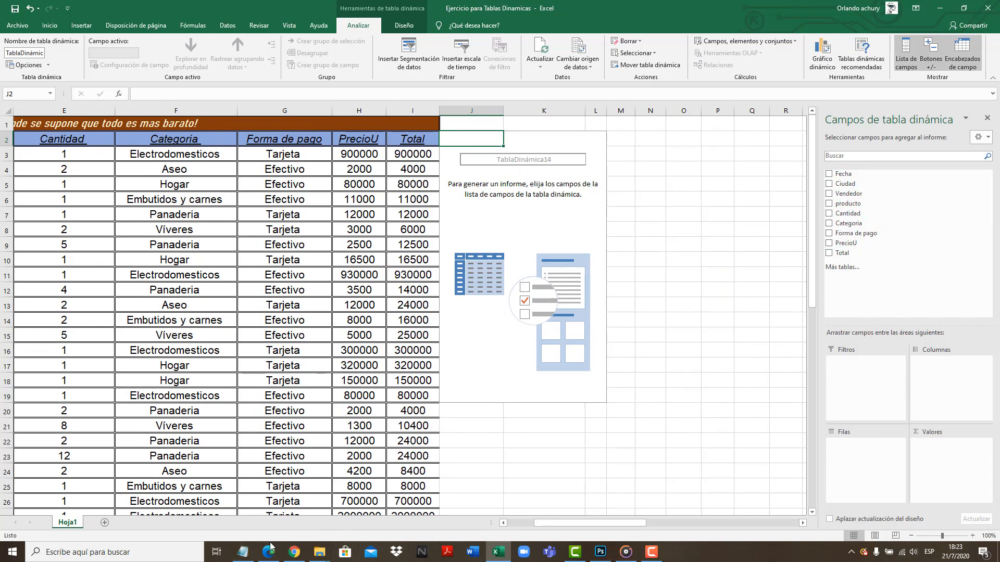
click(244, 552)
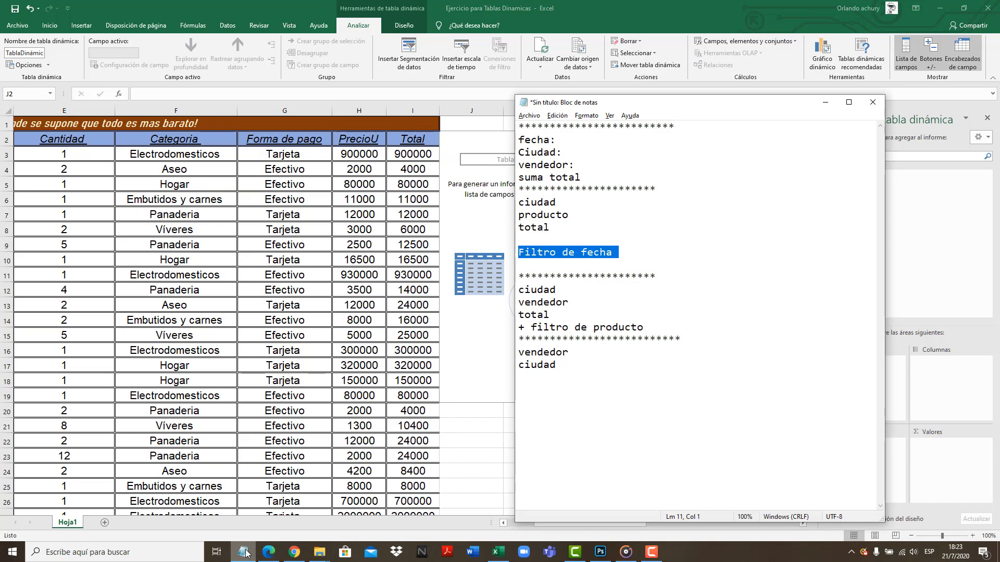
click(244, 552)
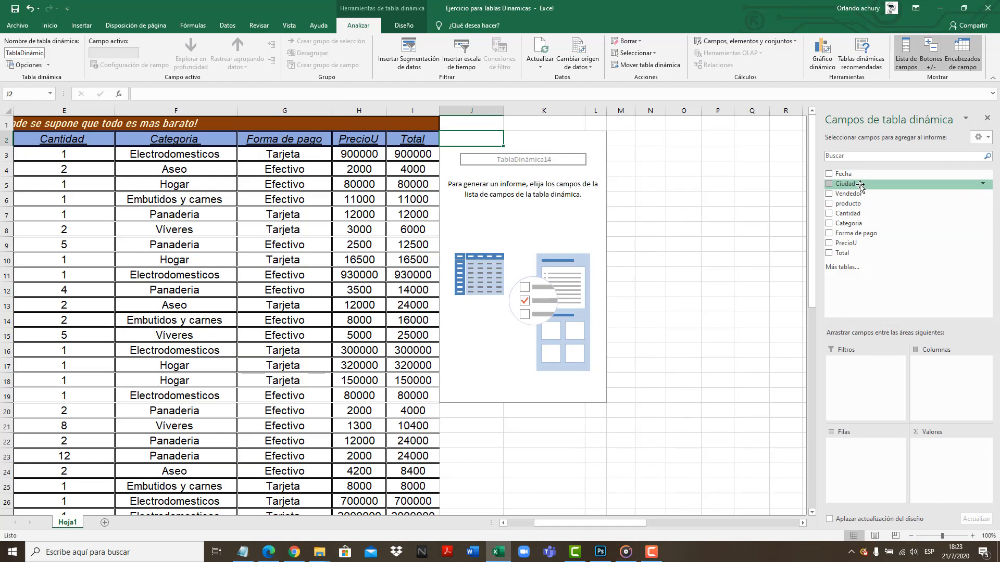
drag(859, 185, 873, 484)
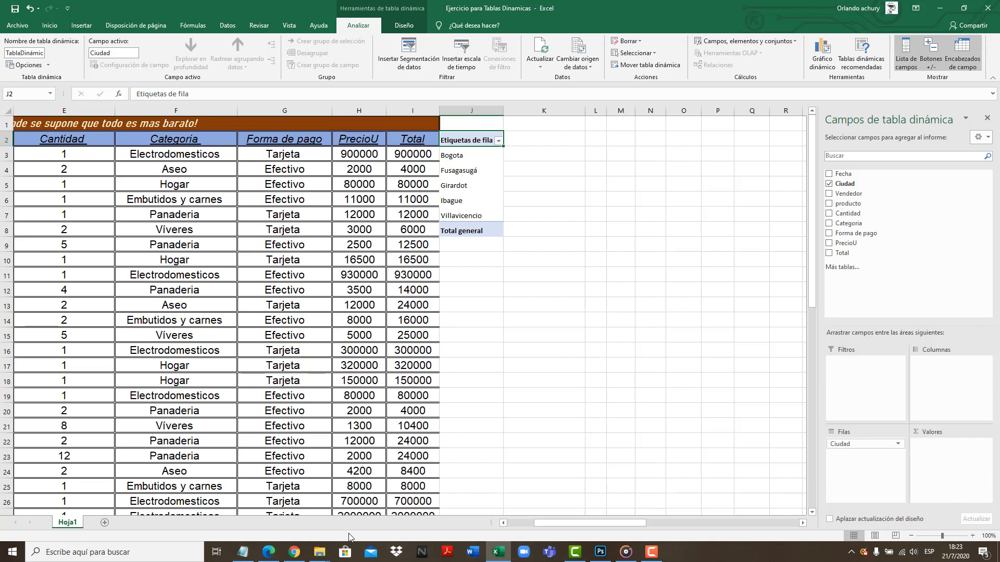
click(245, 553)
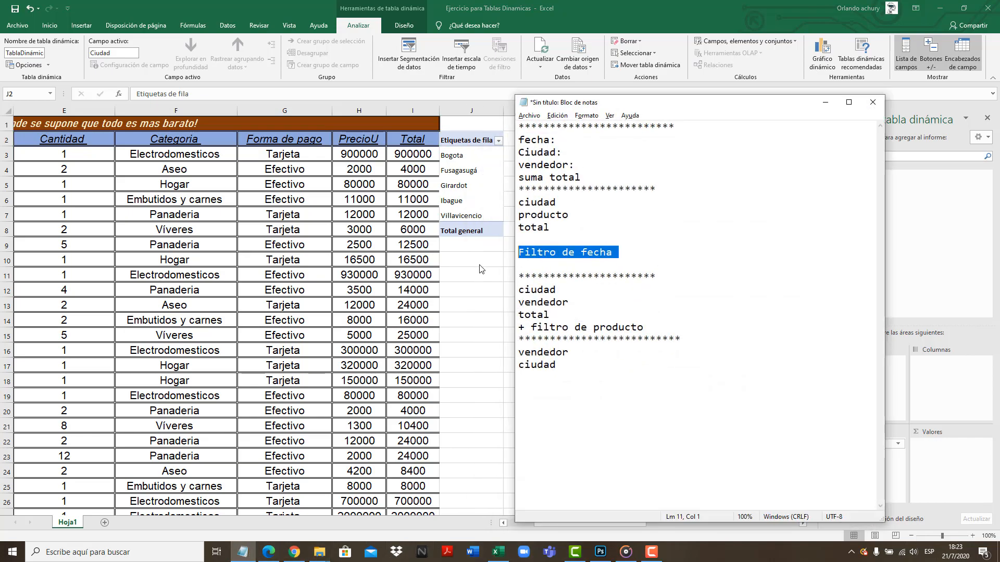
drag(562, 202, 508, 207)
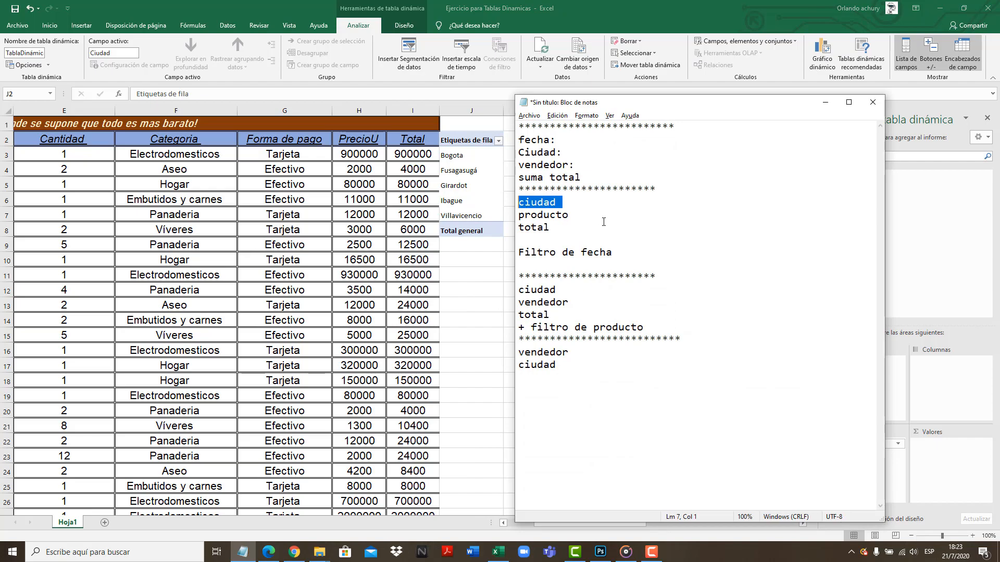
drag(575, 215, 514, 217)
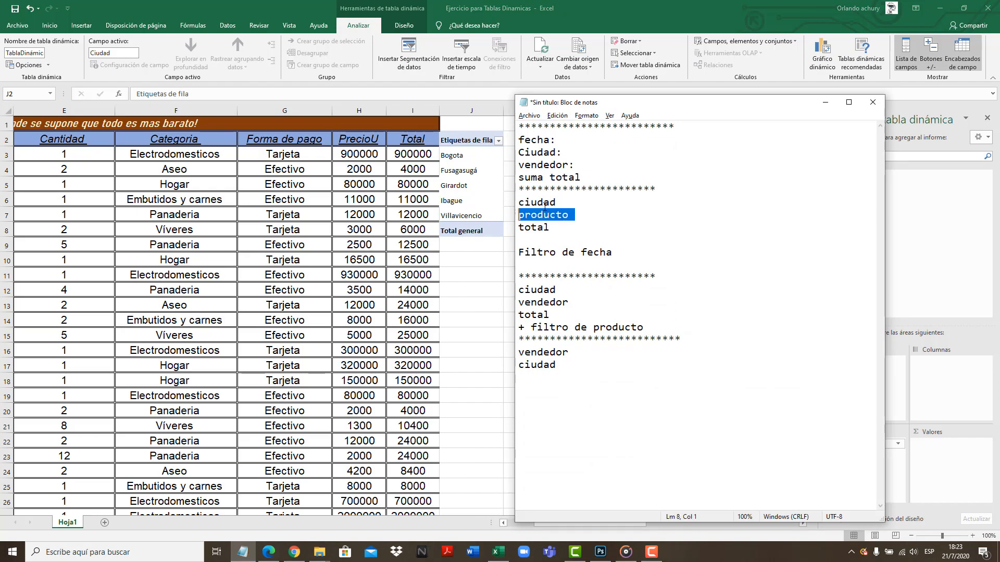
click(825, 103)
drag(846, 204, 948, 387)
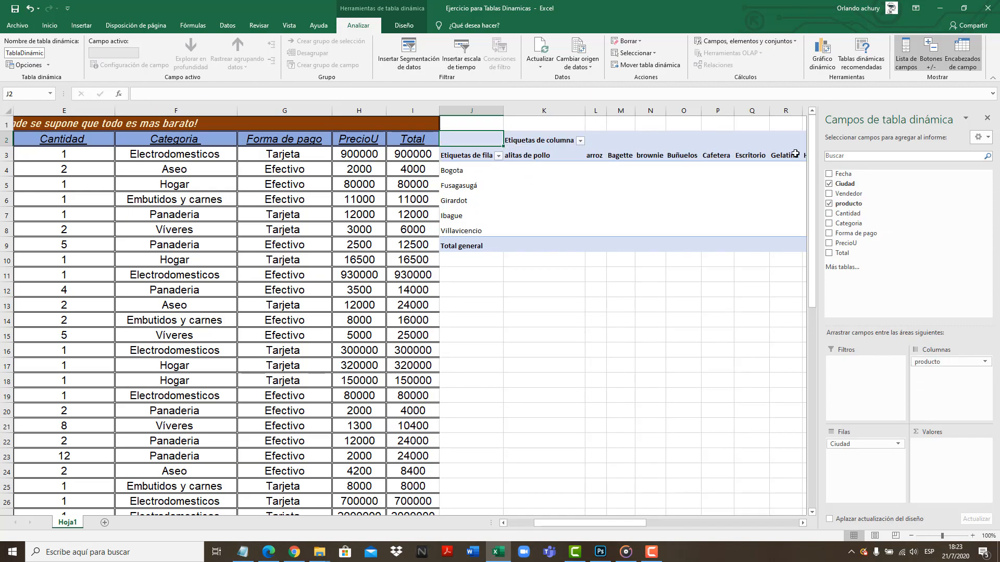
Remove producto from the columns and Ciudad from the rows of the pivot table
mouse_move(620, 525)
mouse_down()
mouse_move(735, 507)
mouse_move(527, 516)
mouse_move(615, 512)
mouse_up()
drag(944, 364, 952, 248)
drag(881, 444, 940, 261)
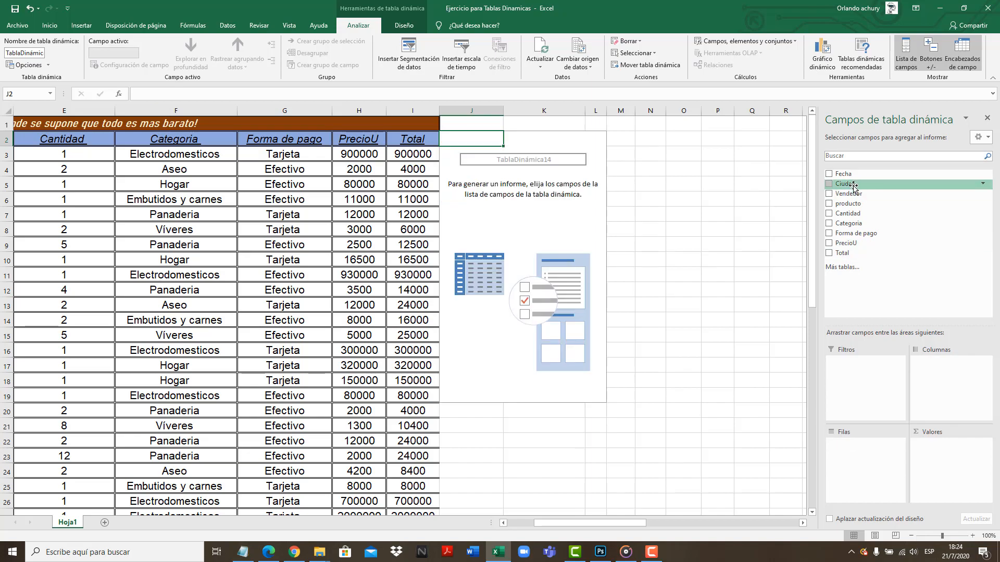
Place Ciudad in the pivot table's columns and go through the city headings across the sheet
drag(853, 186, 959, 379)
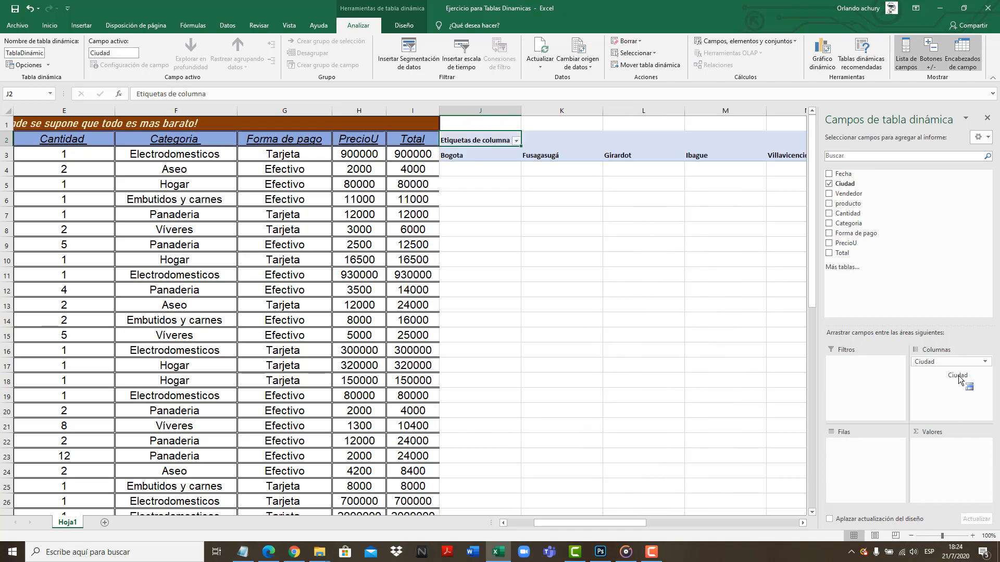
drag(637, 524, 648, 526)
click(324, 154)
click(411, 155)
click(498, 146)
click(641, 139)
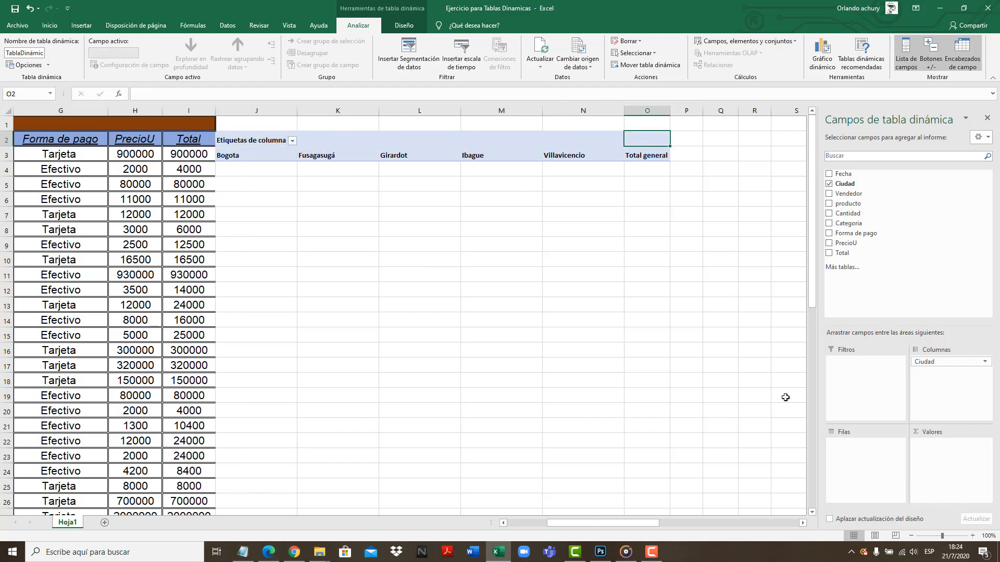
Complete the pivot layout with producto as rows, the sum of Total as values and Fecha as report filter
drag(848, 203, 869, 455)
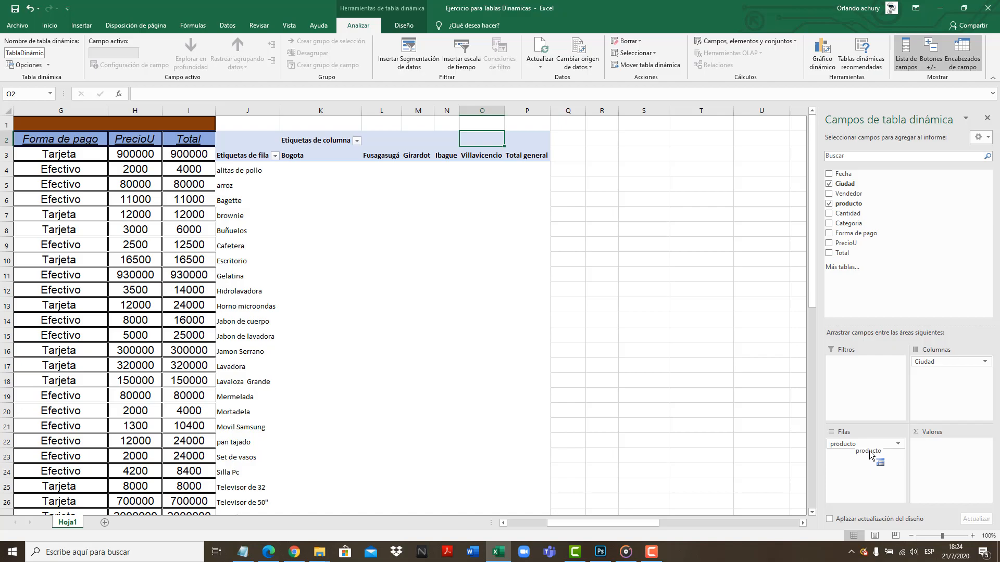
drag(869, 453, 866, 463)
drag(850, 255, 938, 458)
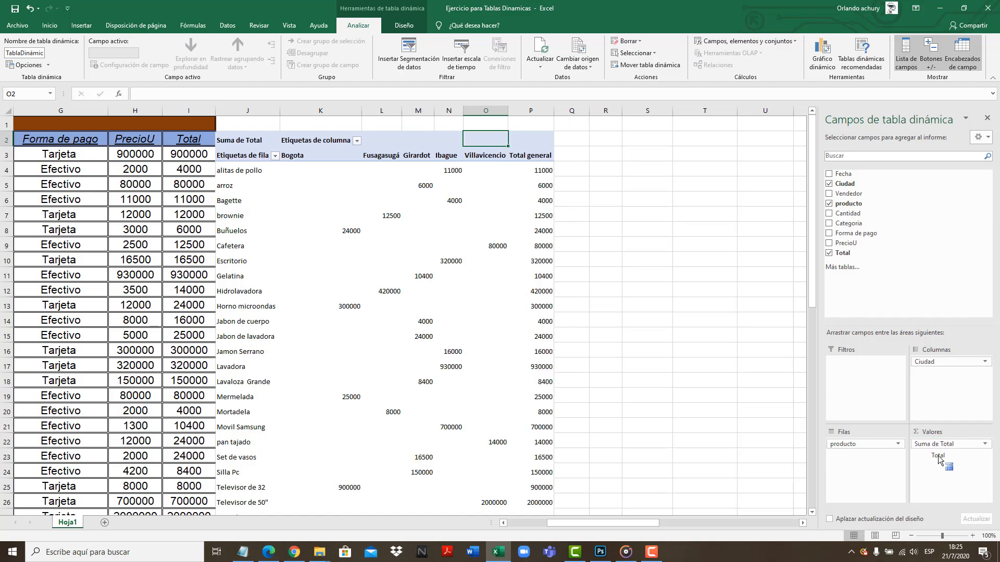
drag(939, 458, 913, 441)
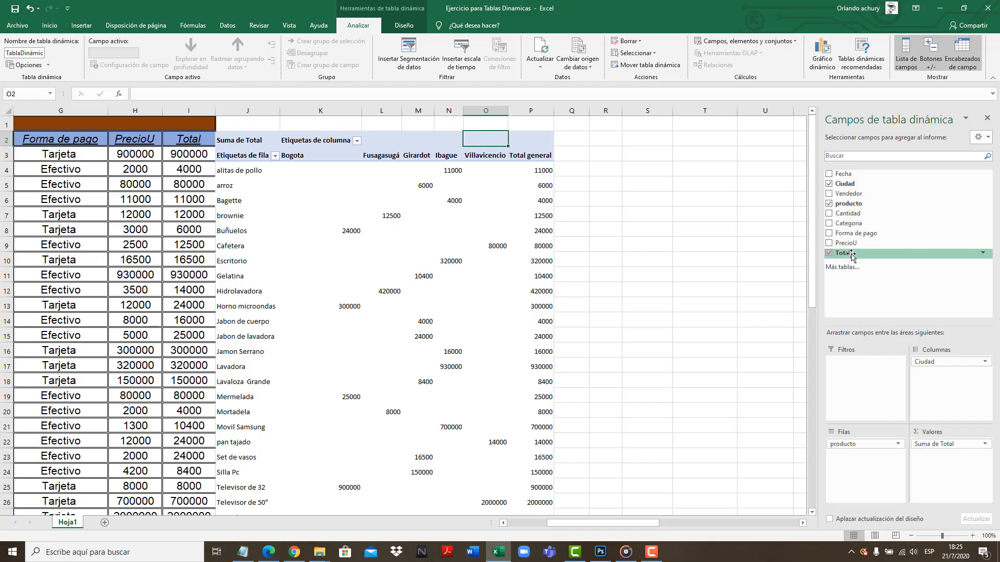
drag(845, 173, 868, 384)
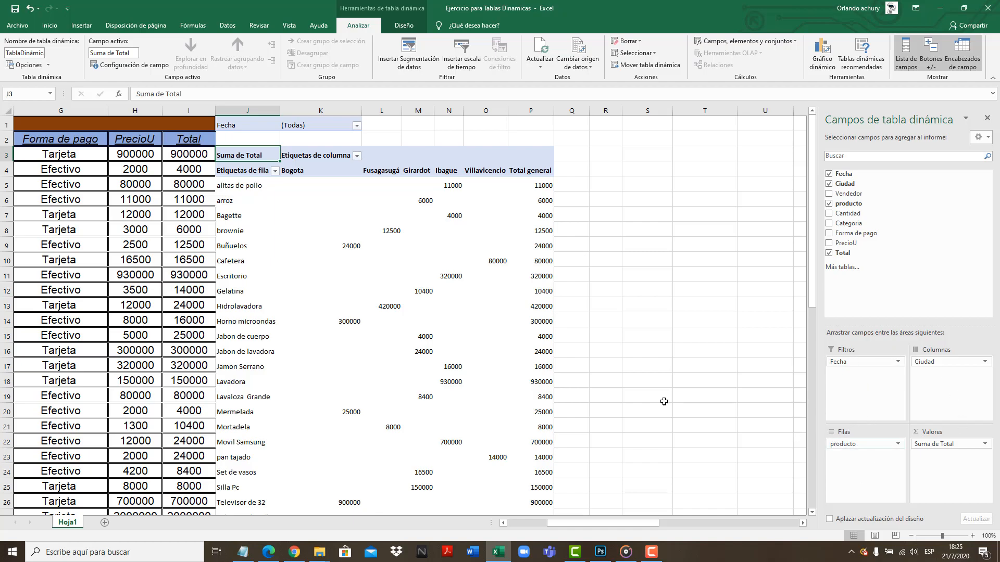
Apply outline and inside borders to the pivot table body, J5:P30, from alitas de pollo through the Total general row
click(375, 285)
drag(223, 186, 453, 354)
click(453, 354)
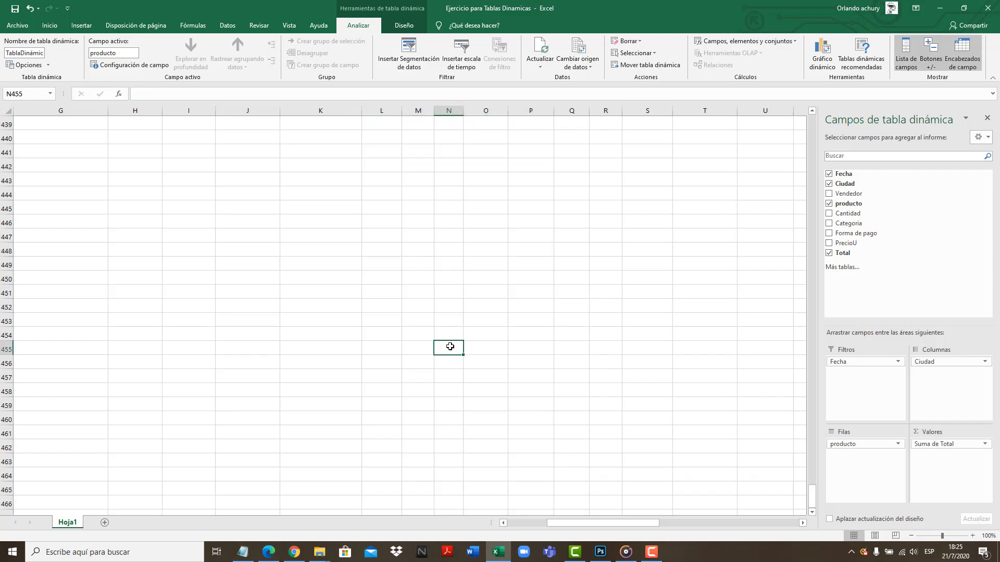
right_click(453, 353)
drag(671, 521, 981, 207)
drag(734, 523, 768, 523)
drag(366, 189, 647, 495)
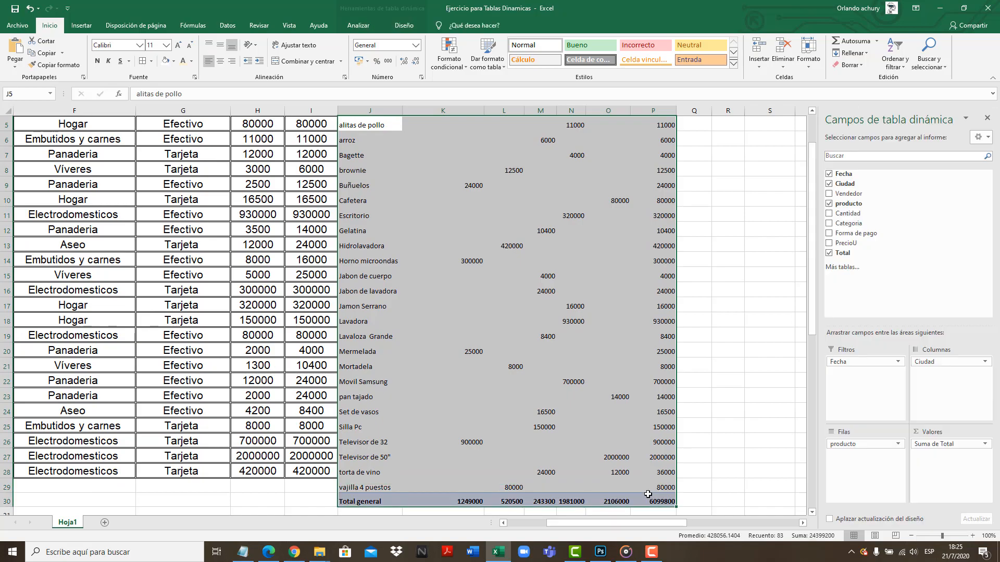
click(141, 62)
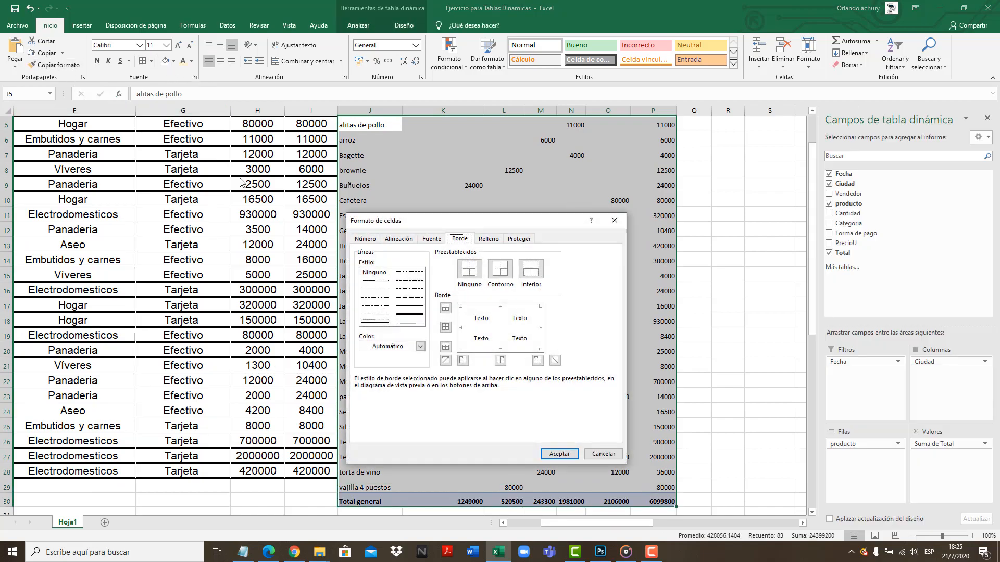
click(507, 273)
click(531, 268)
click(560, 454)
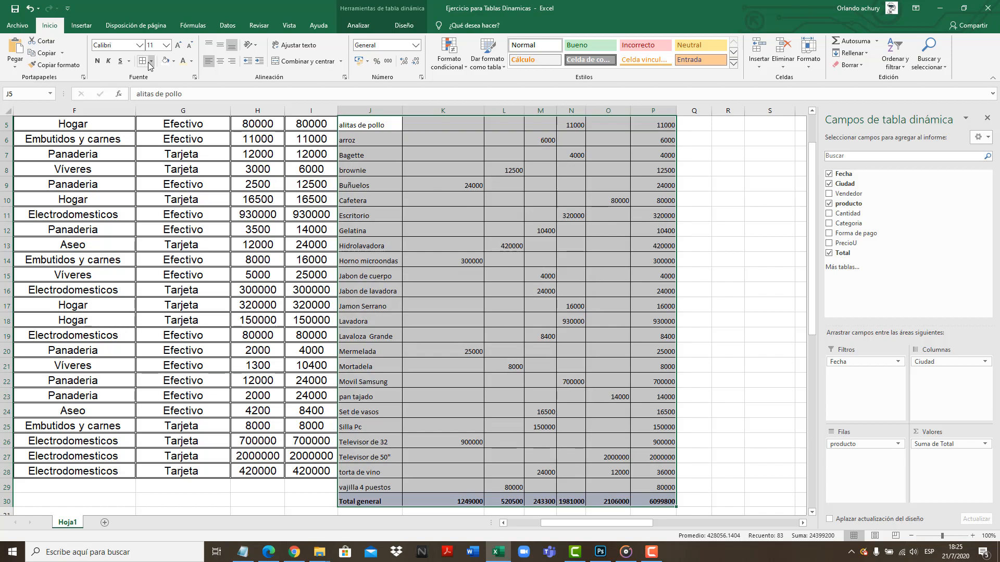
Set the pivot table body's font size to 16 and autofit column J to the product names
click(166, 46)
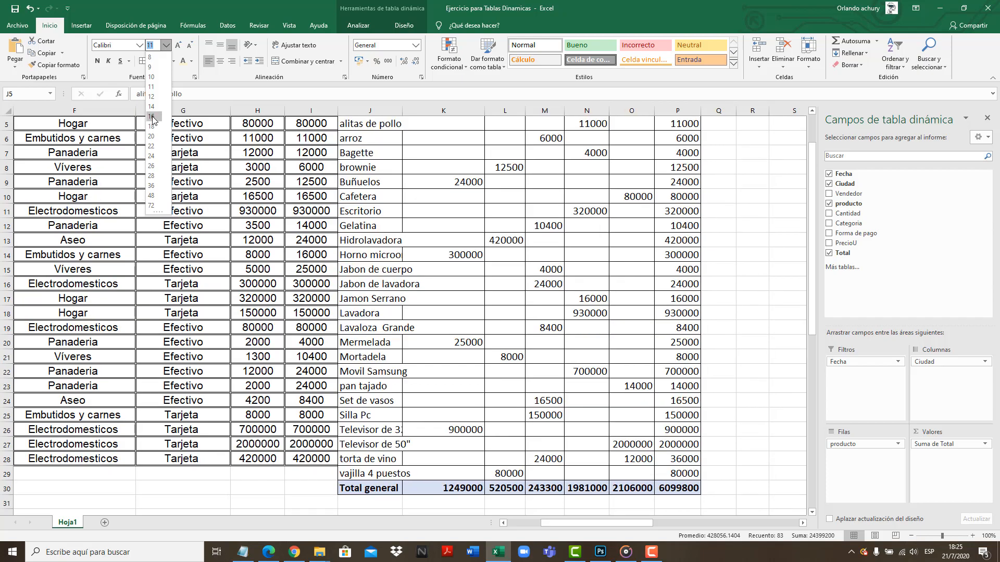
click(152, 117)
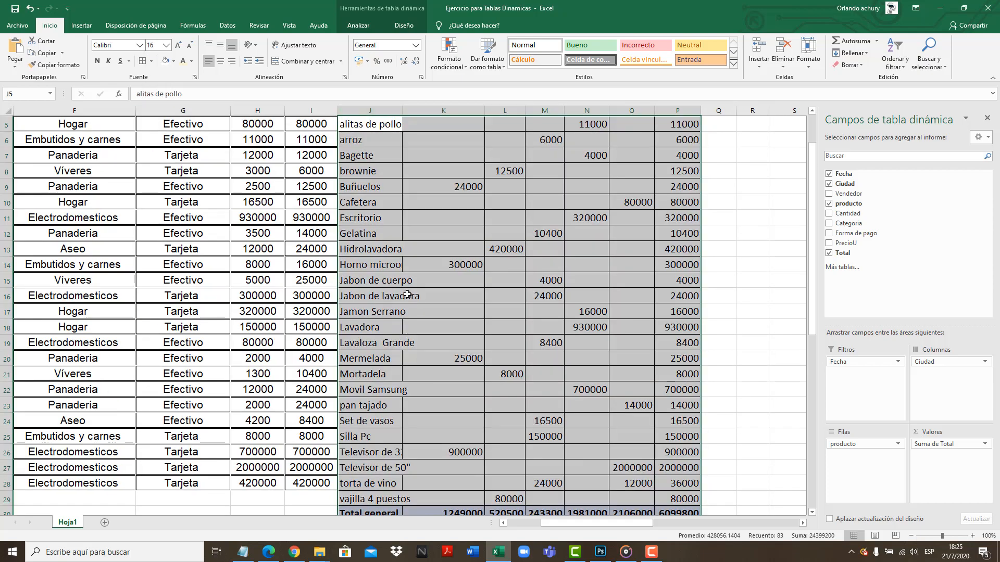
double_click(405, 111)
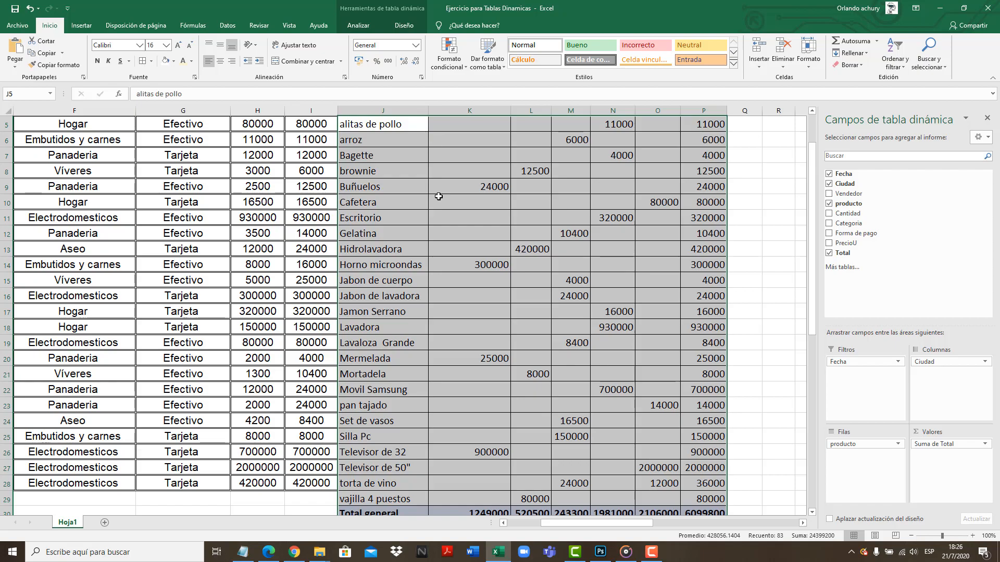
click(440, 235)
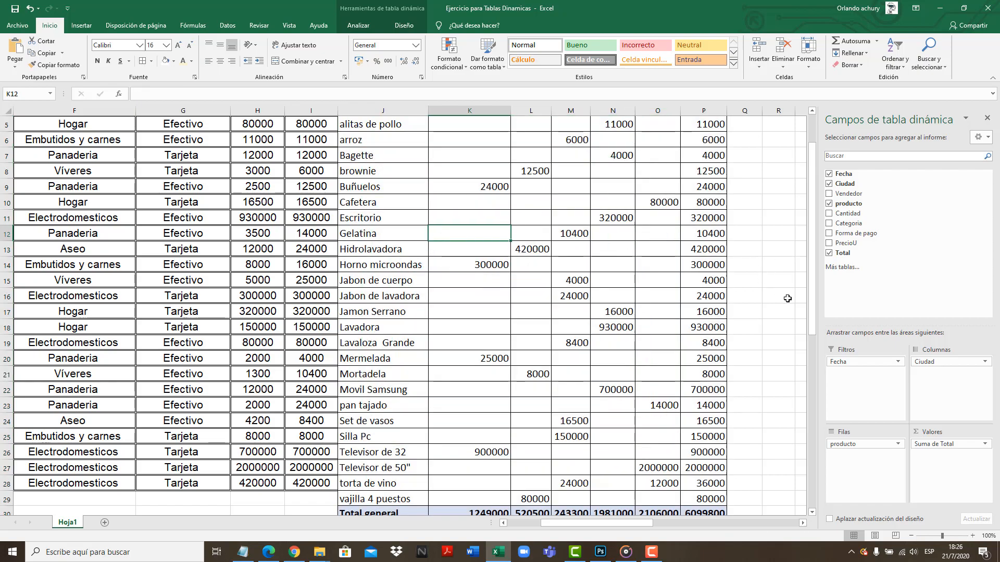
Review the product labels in J5:J30 and the city headings from Bogota to Villavicencio in the pivot table
drag(810, 303, 815, 276)
click(525, 210)
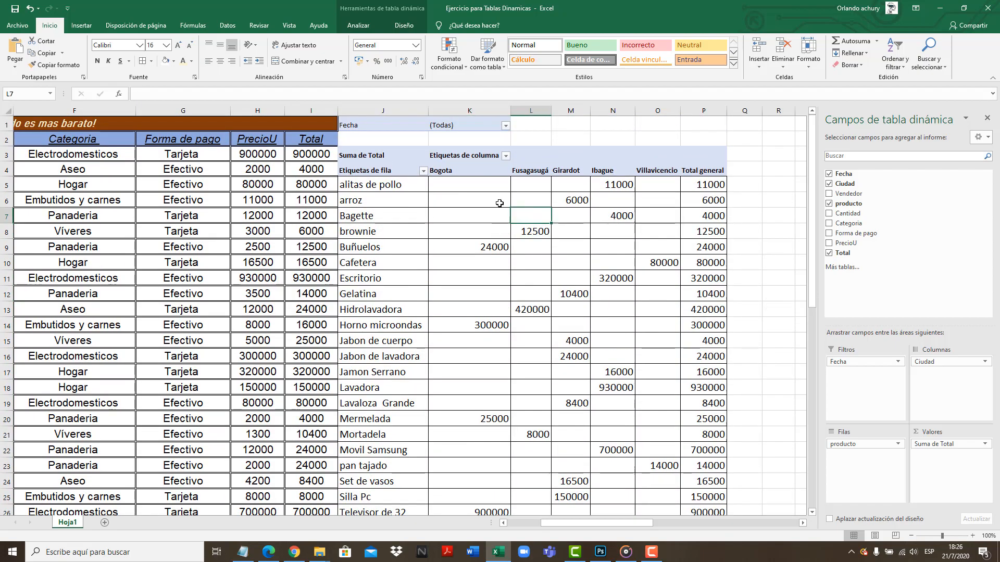
drag(369, 186, 404, 480)
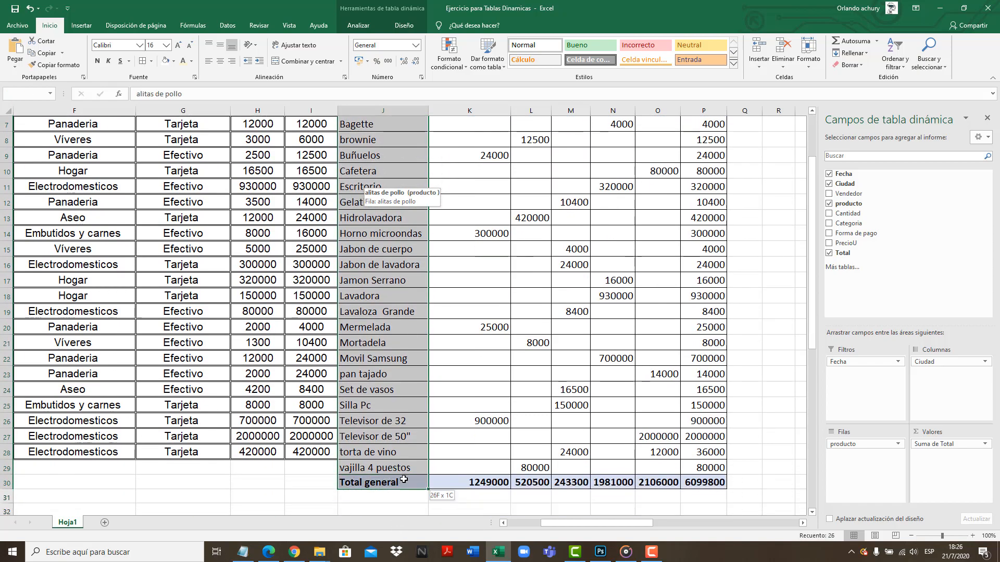
scroll(402, 407, up, 2)
click(475, 170)
key(Right)
key(Right)
key(Right)
key(Right)
key(Right)
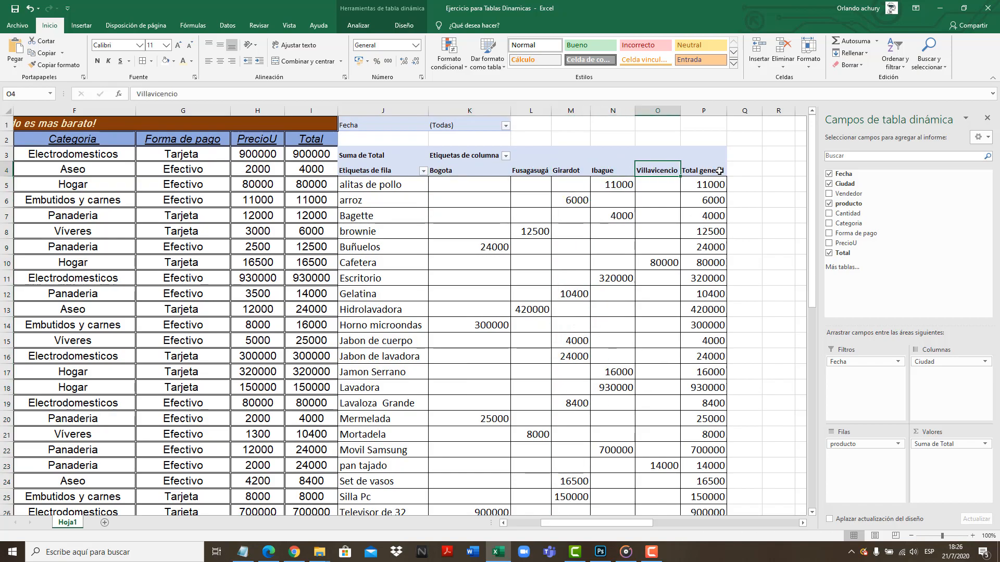
Trace the alitas de pollo row across the cities to Ibague, and the arroz row to its Girardot amount
click(374, 190)
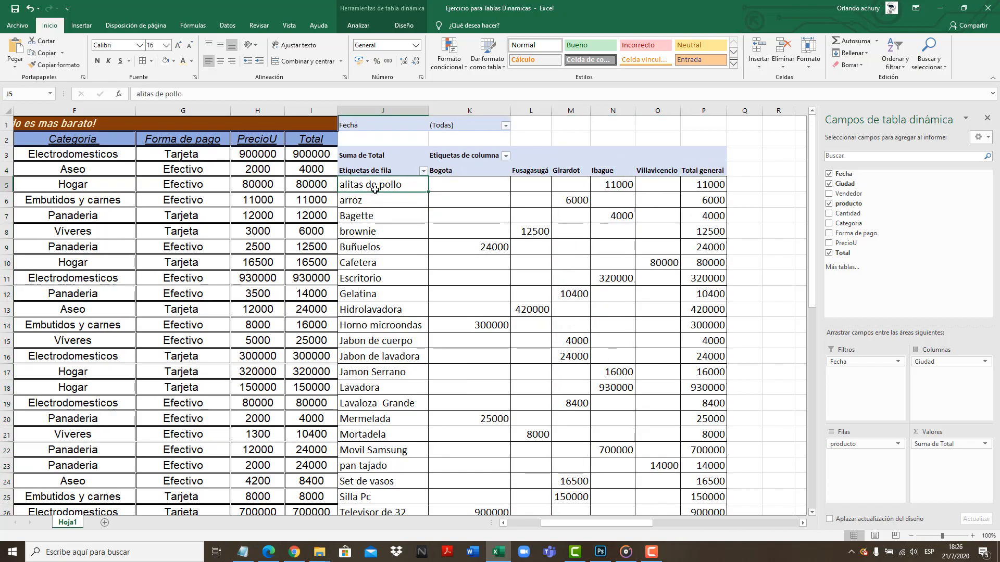
click(457, 190)
click(526, 183)
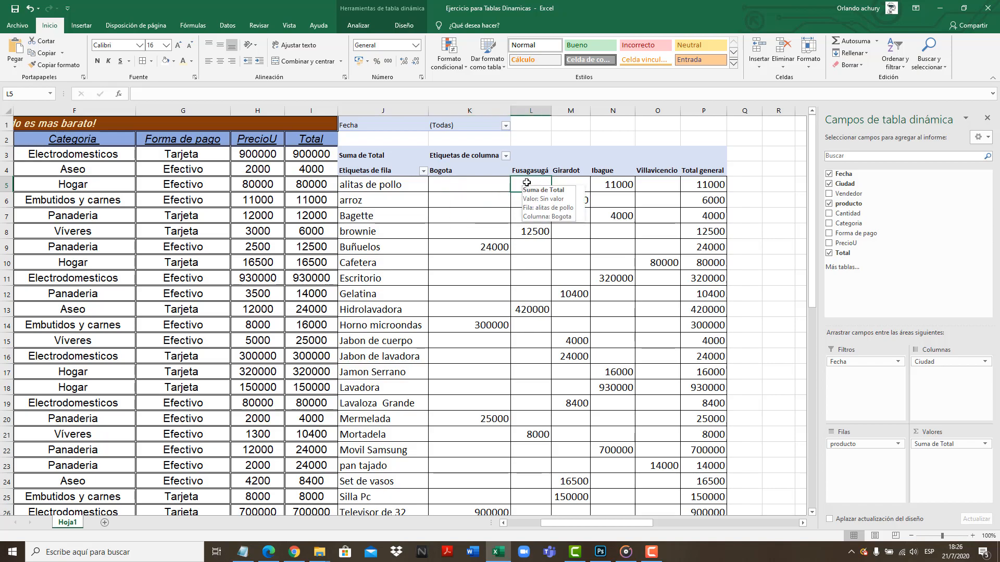
click(567, 184)
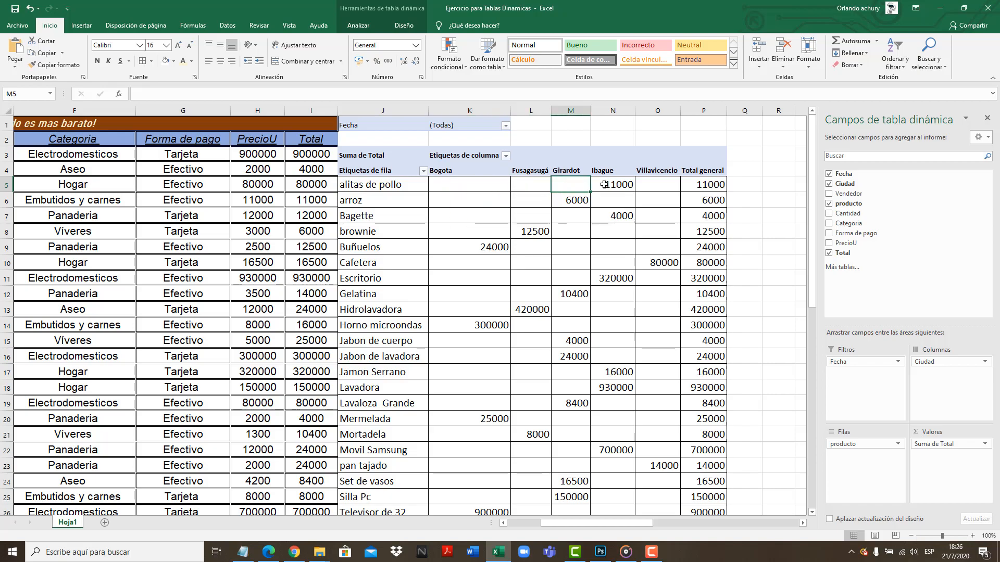
click(604, 185)
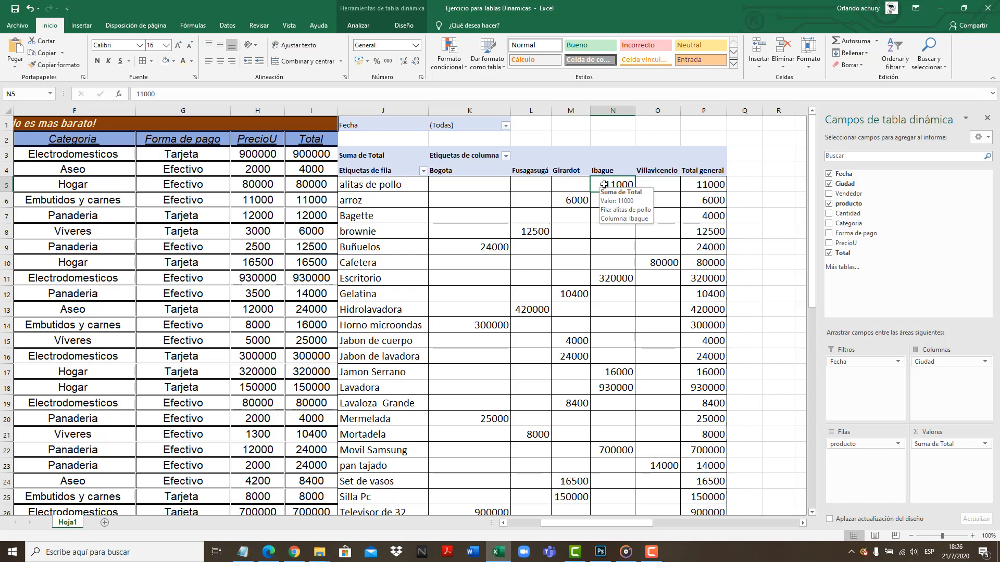
click(362, 206)
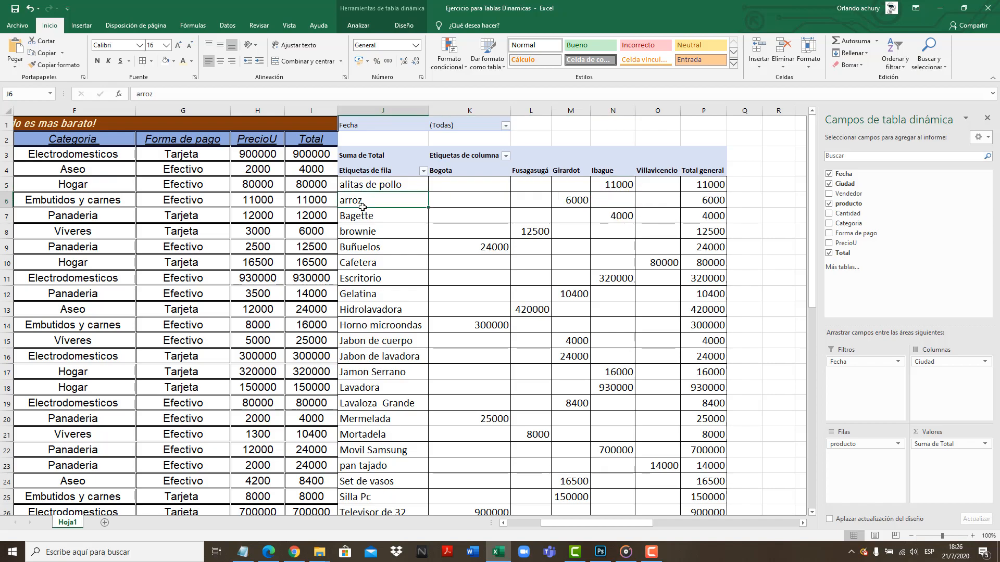
click(578, 202)
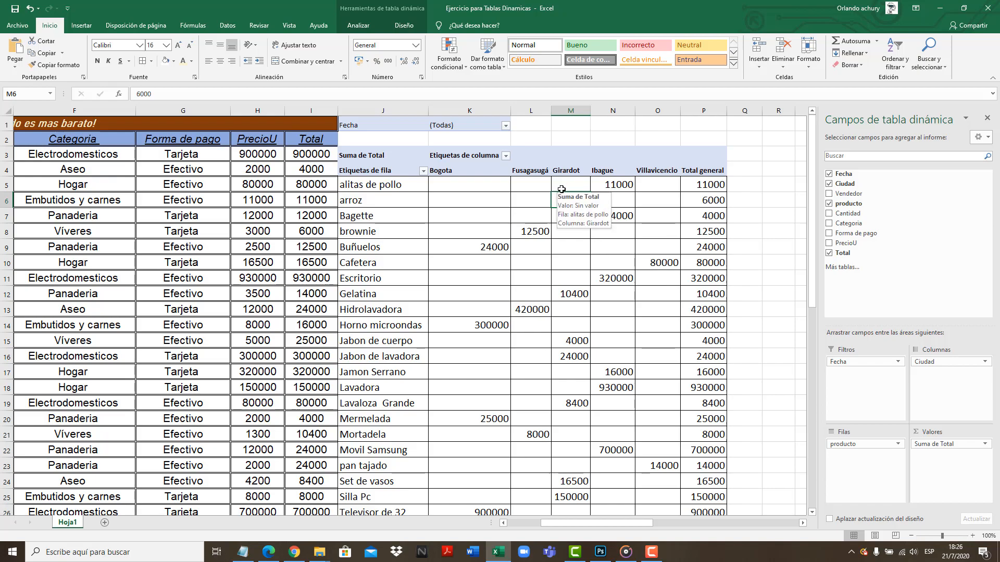
Examine the Girardot column and the products sold there, including Jabon de cuerpo, Jabon de lavadora, Lavaloza Grande, Set de vasos and Silla Pc
click(570, 111)
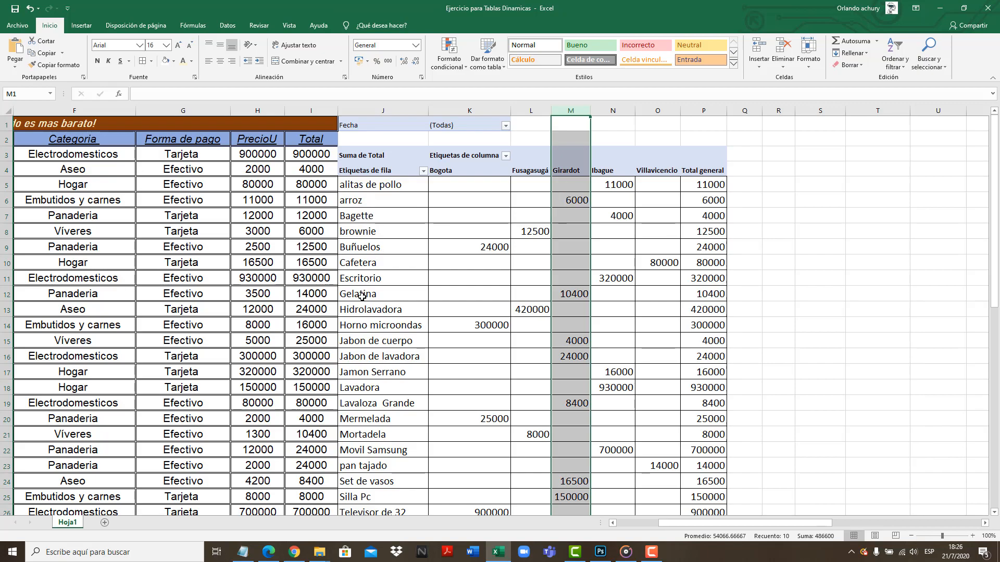
drag(370, 341, 569, 358)
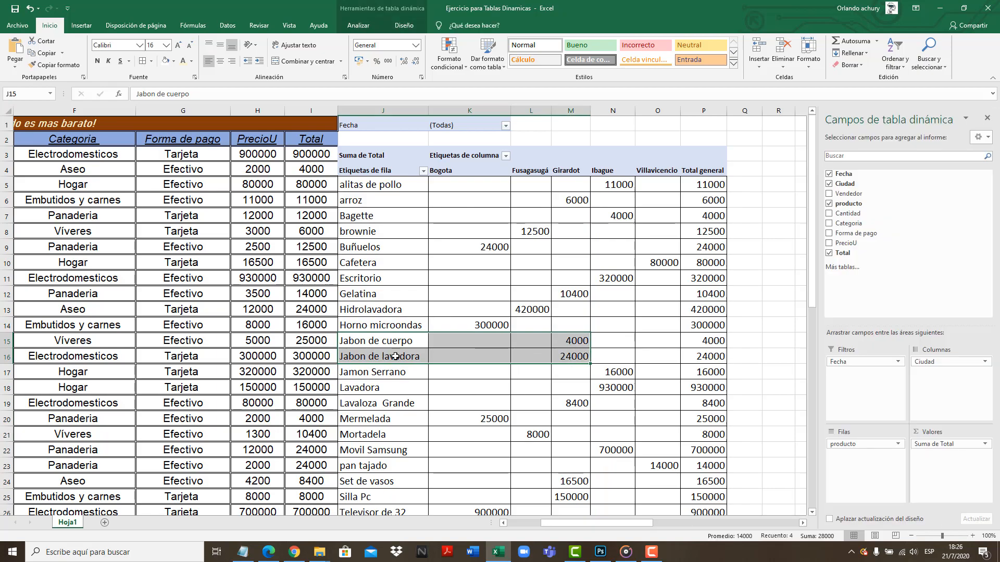
click(355, 408)
drag(479, 407, 570, 405)
drag(380, 484, 578, 494)
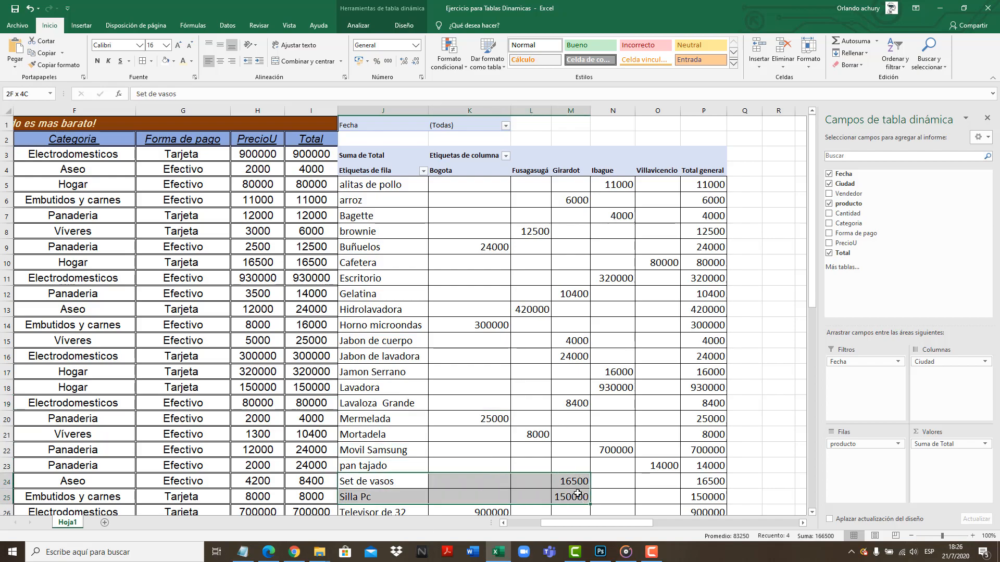
click(575, 107)
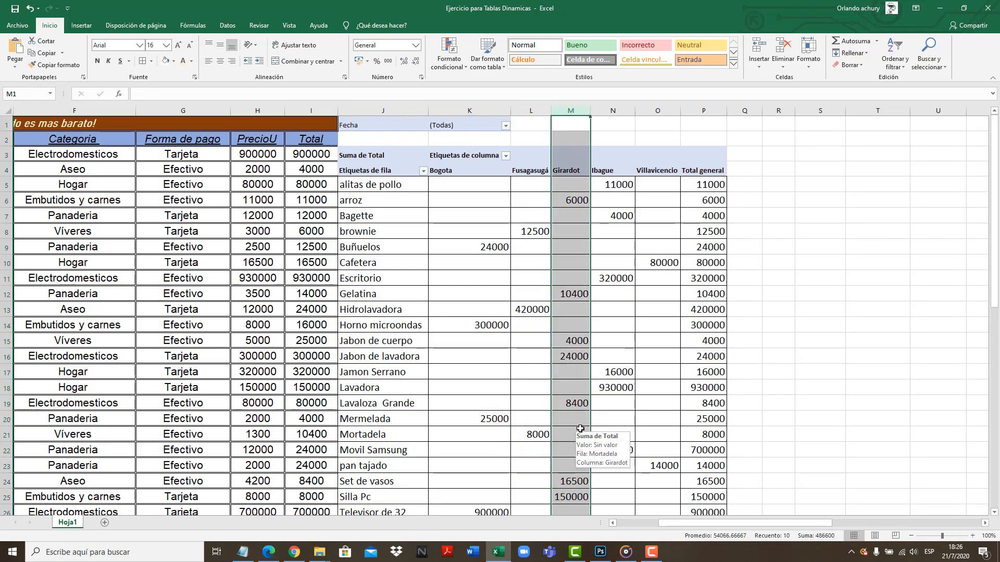
Check the Total general column for alitas de pollo, Cafetera and Horno microondas, and select all the product labels
click(696, 187)
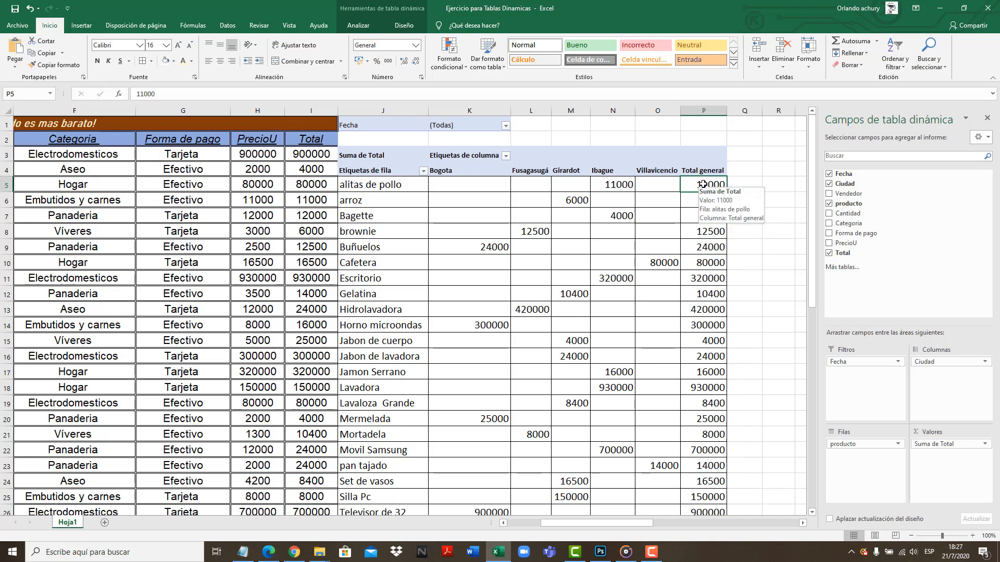
click(700, 264)
click(702, 324)
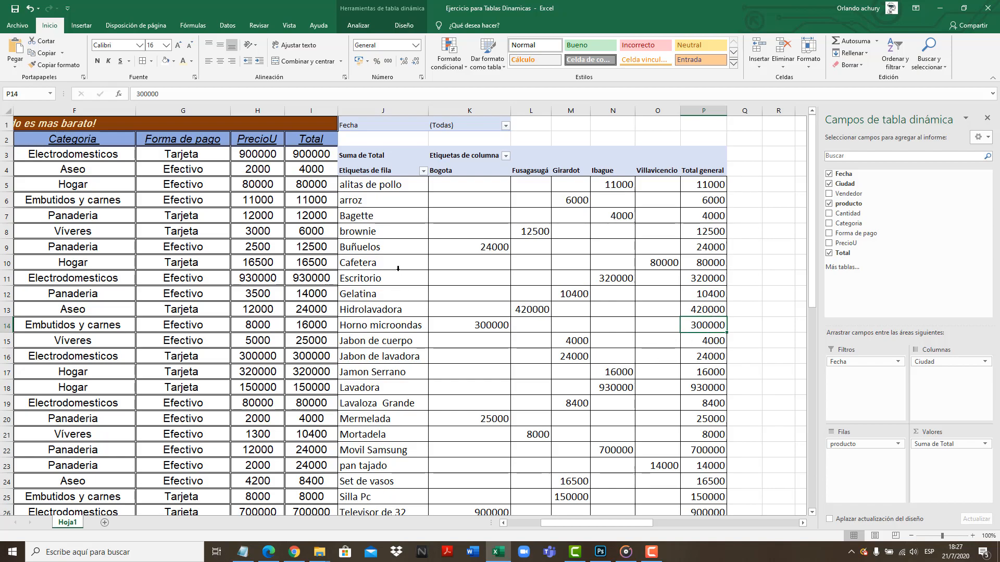
click(389, 256)
key(shift+Return)
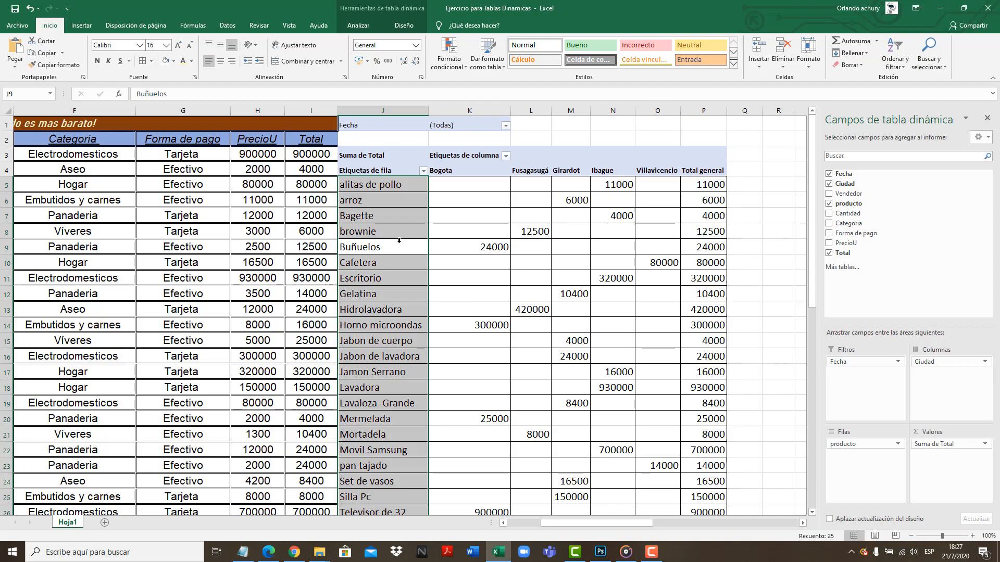
Go through the Total general row from the grand total back across each city's total to Bogota
drag(811, 273, 810, 329)
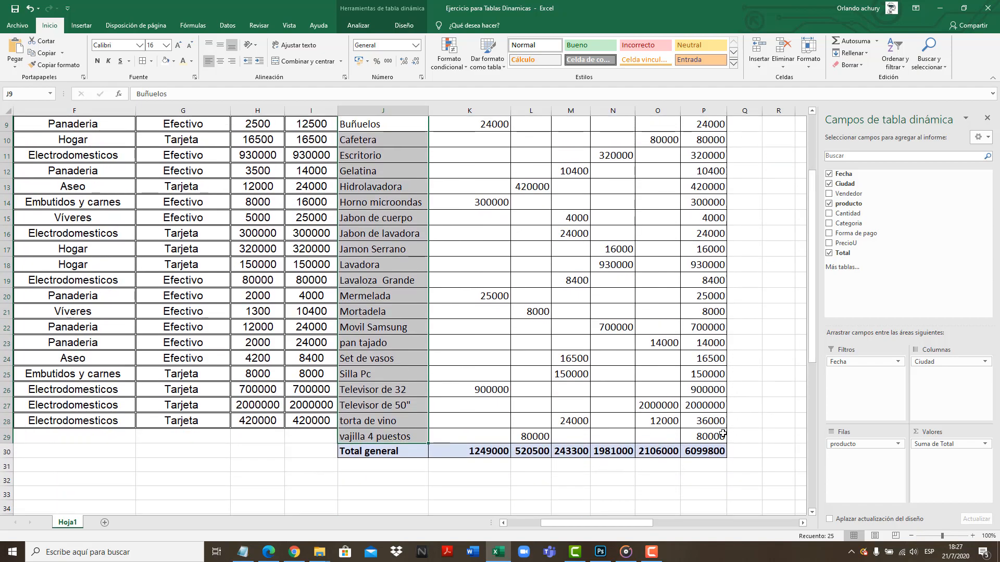
click(695, 453)
click(657, 452)
click(619, 453)
click(575, 453)
click(536, 452)
click(495, 453)
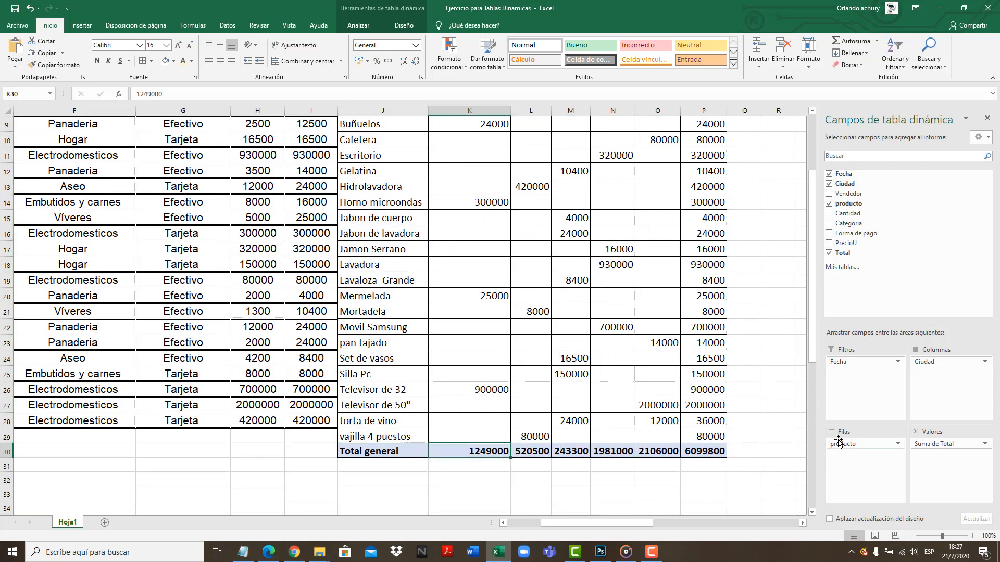
Follow the Bogota column down to its total in K30, and check the other city headings through Ibague
drag(817, 340, 806, 293)
drag(471, 154, 497, 463)
click(476, 481)
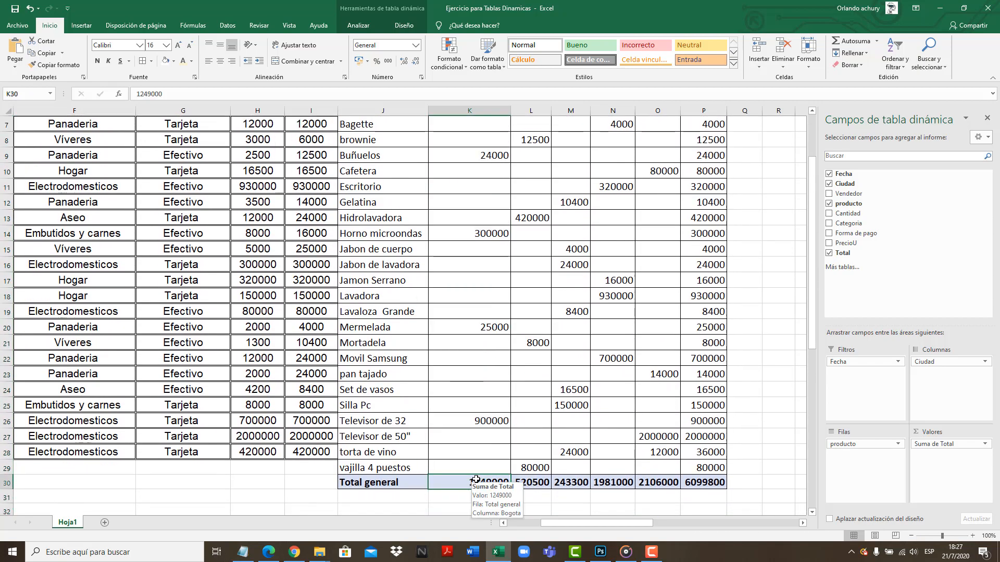
scroll(536, 390, up, 2)
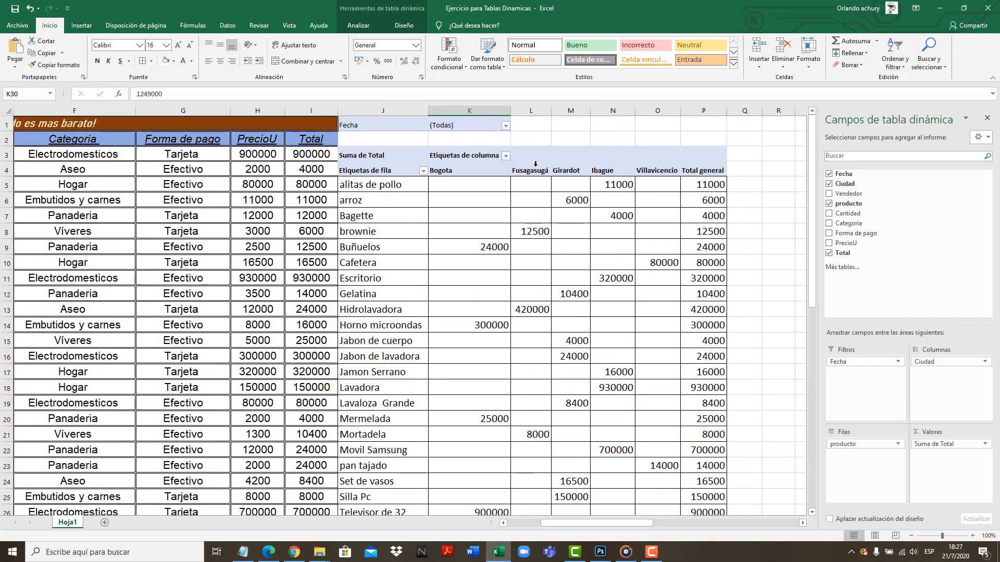
click(537, 165)
click(632, 173)
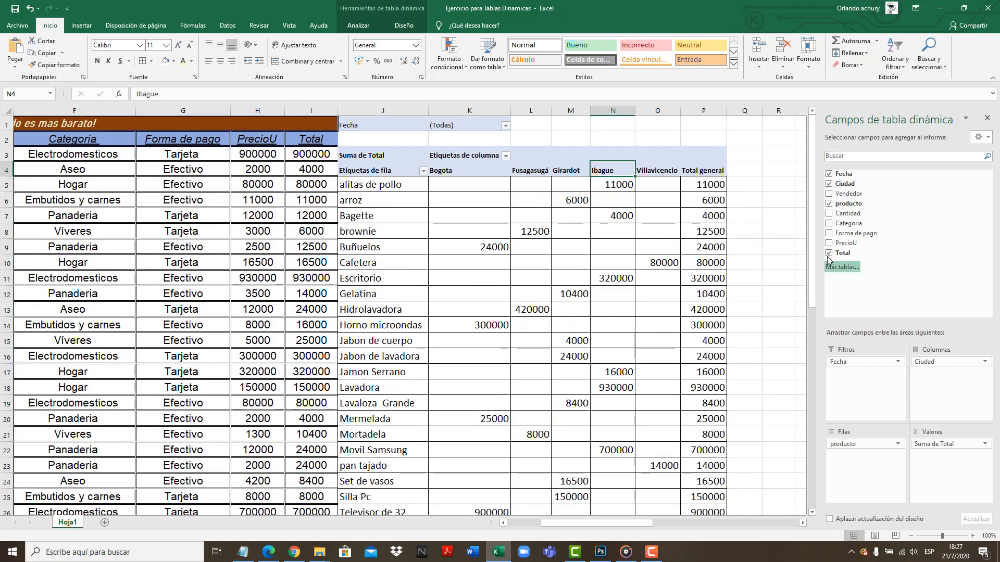
Examine the per-product amounts in the Total general column, down to the torta de vino total in P28
click(713, 110)
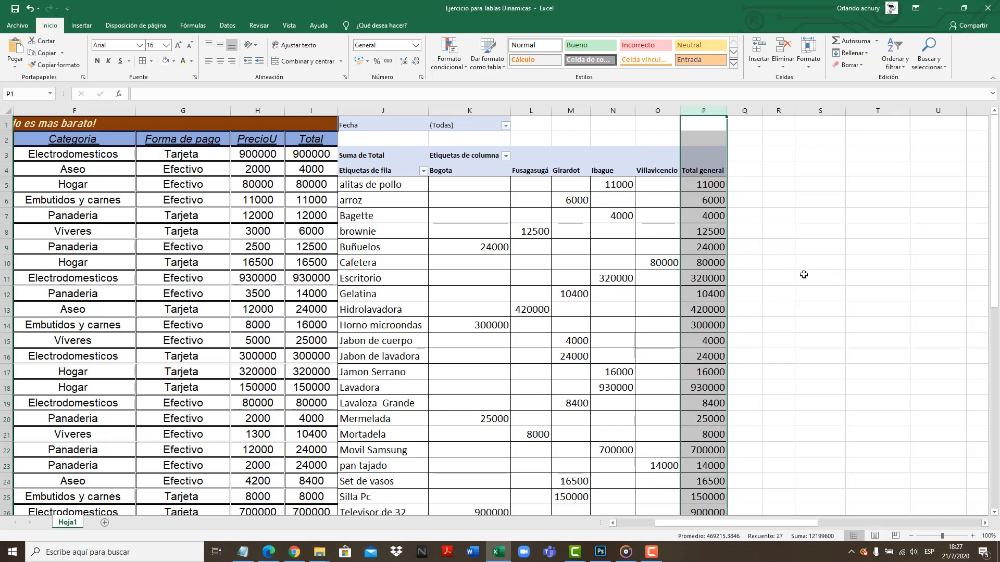
click(716, 288)
click(712, 213)
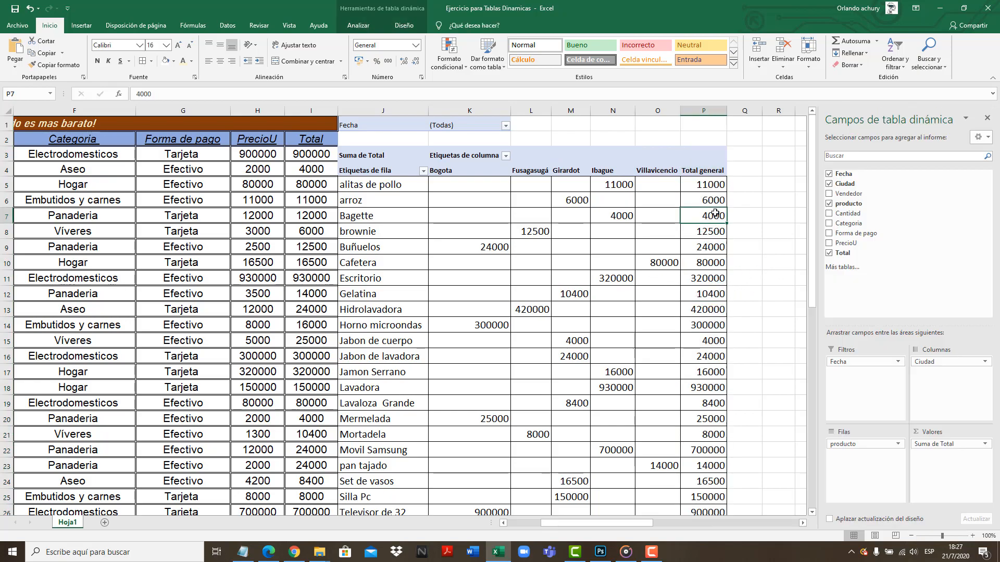
click(713, 109)
scroll(859, 254, down, 3)
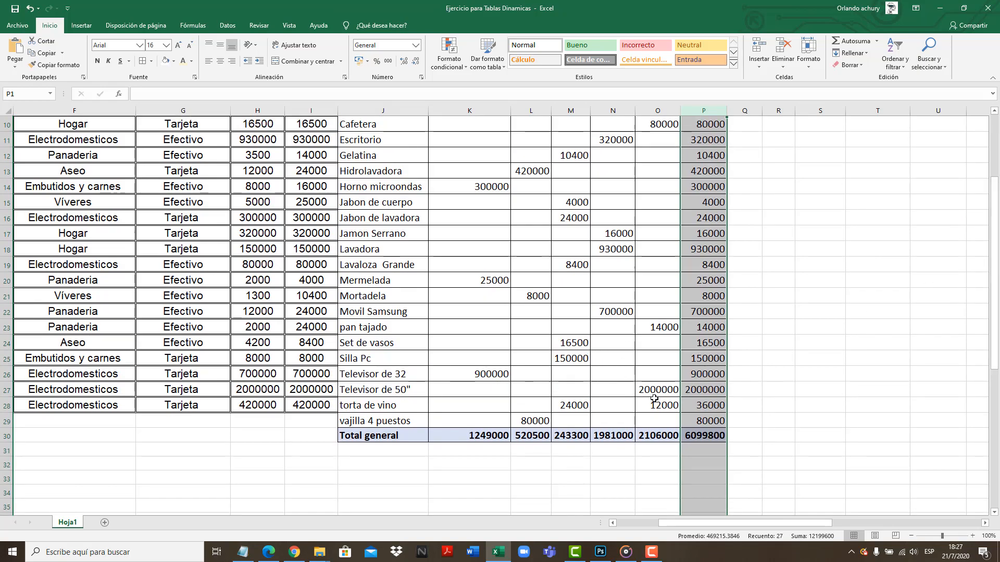
click(711, 402)
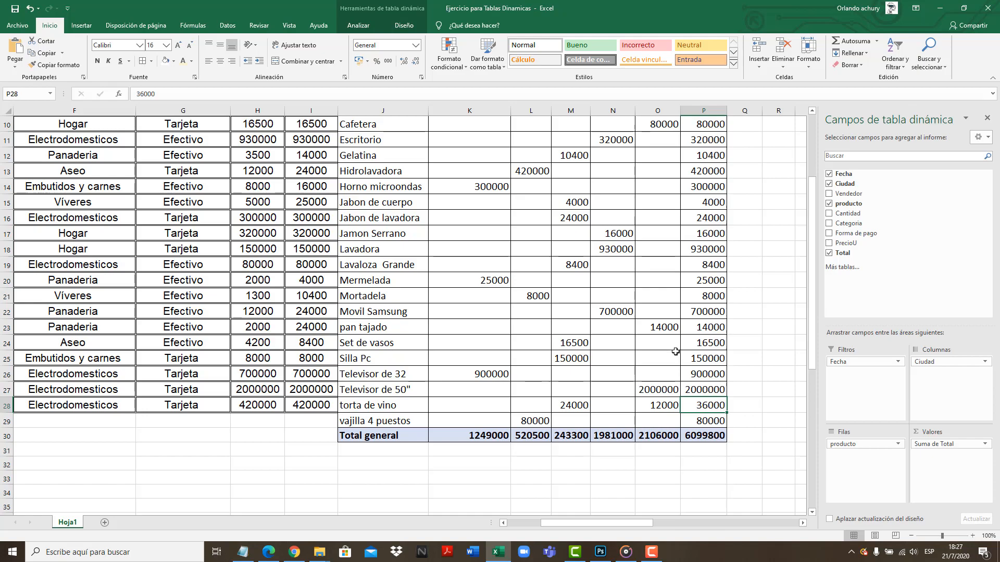
Look through the available filter options for Fecha, the producto row labels and the Ciudad column labels without applying any
mouse_move(675, 352)
drag(813, 363, 811, 342)
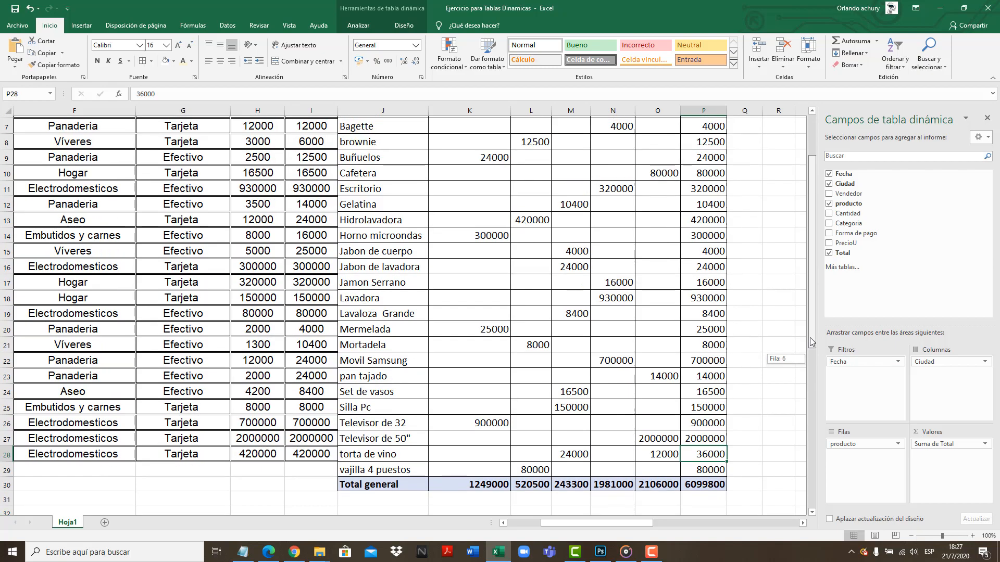
drag(811, 340, 825, 295)
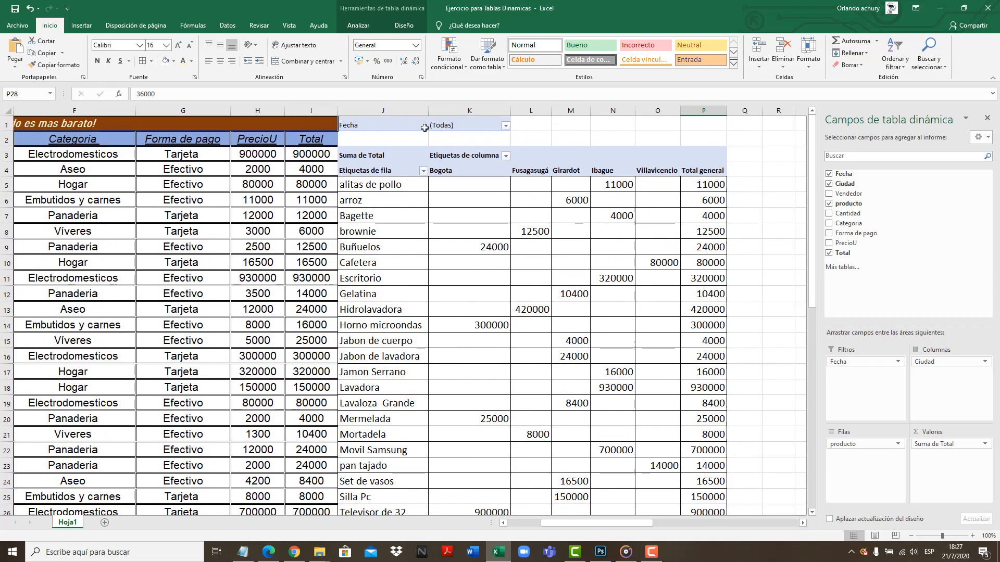
click(505, 127)
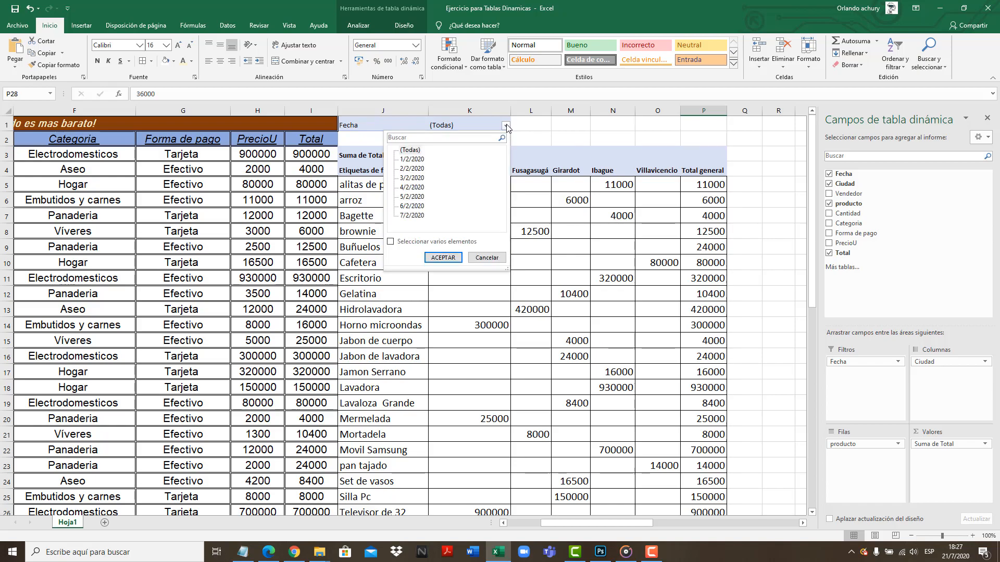
click(555, 129)
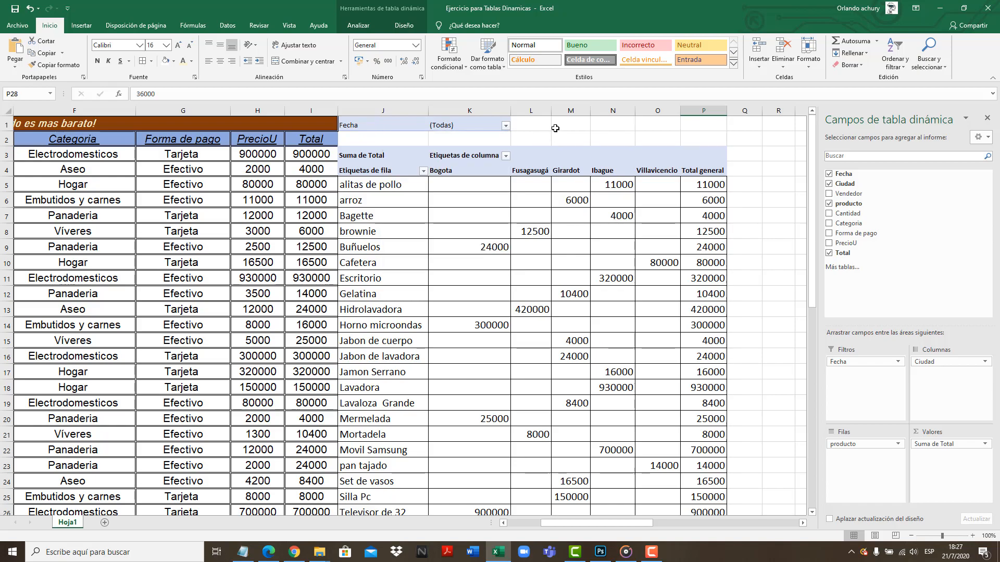
click(424, 173)
mouse_move(419, 285)
mouse_down()
mouse_move(419, 322)
mouse_move(419, 276)
mouse_up()
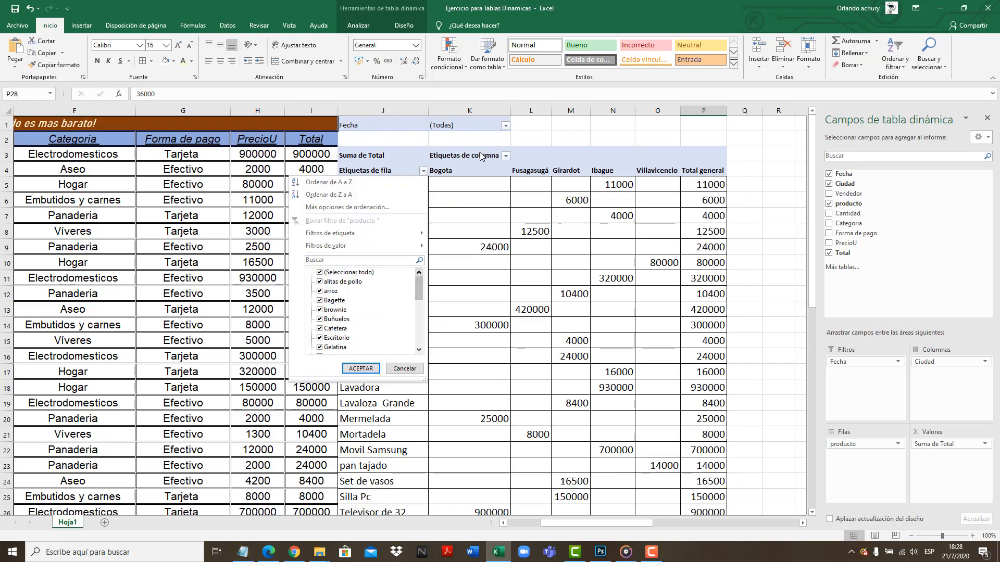
click(506, 156)
click(506, 156)
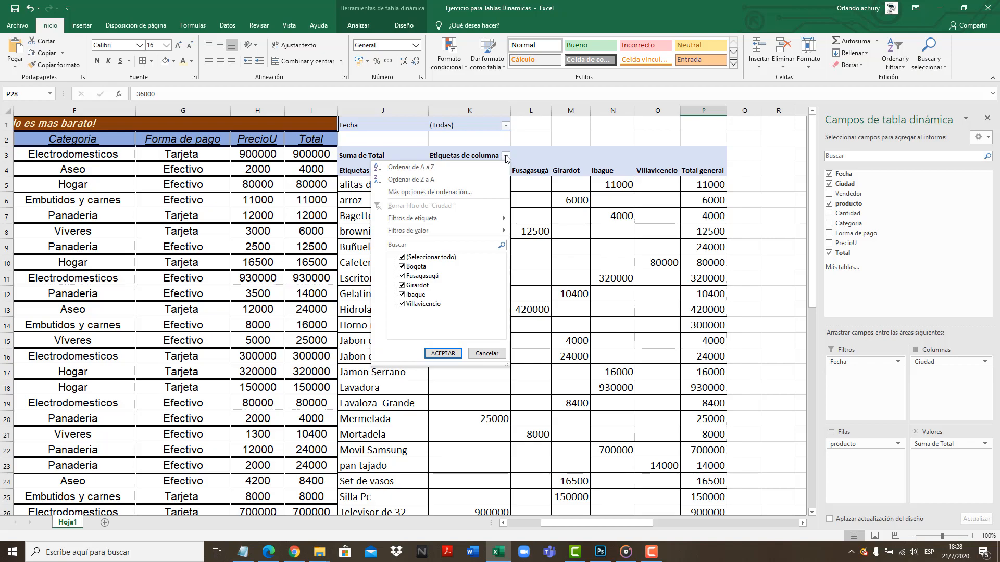
click(506, 156)
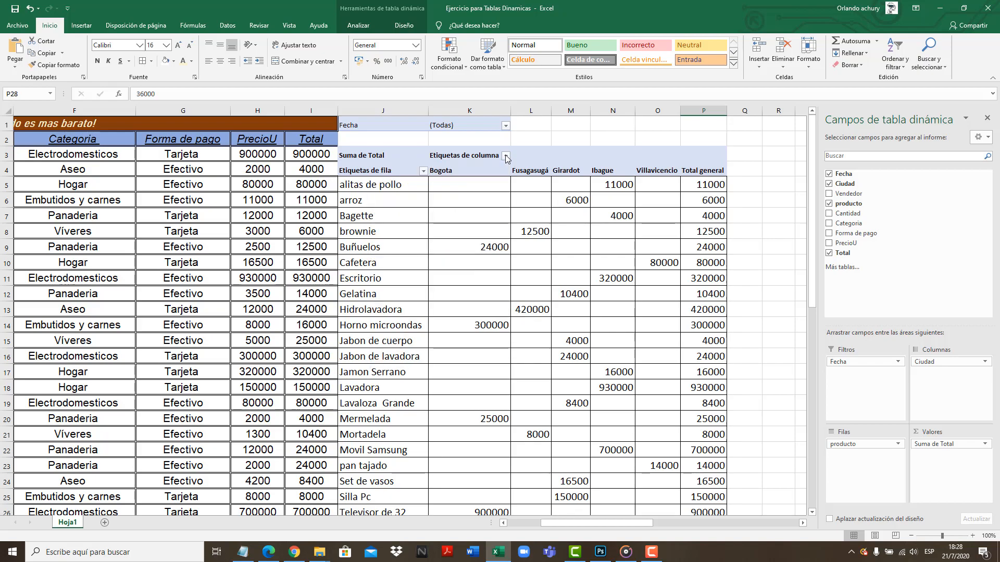
Filter the pivot table report by Fecha to 3/2/2020 and select the Fusagasugá heading
click(505, 126)
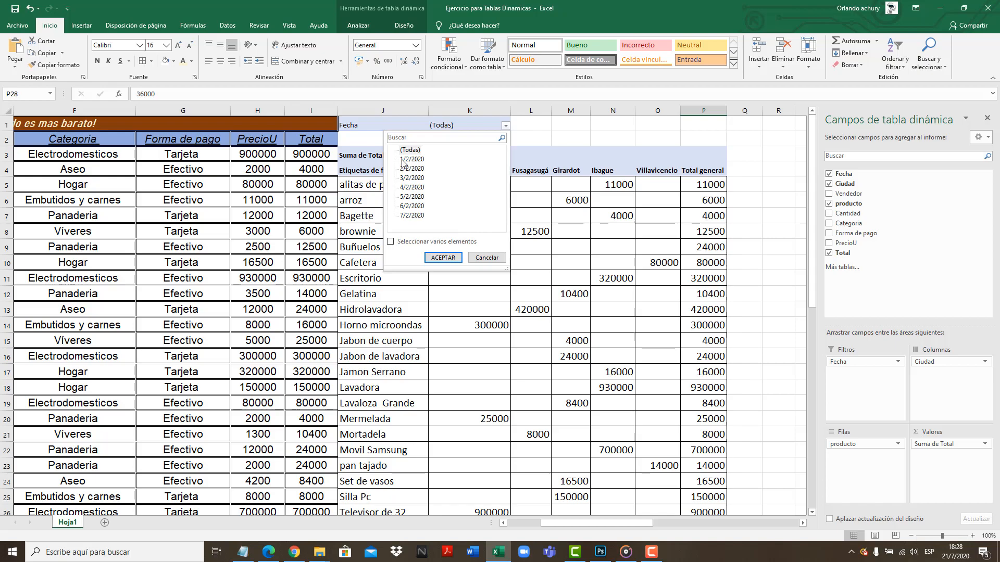
click(407, 178)
click(457, 257)
click(443, 258)
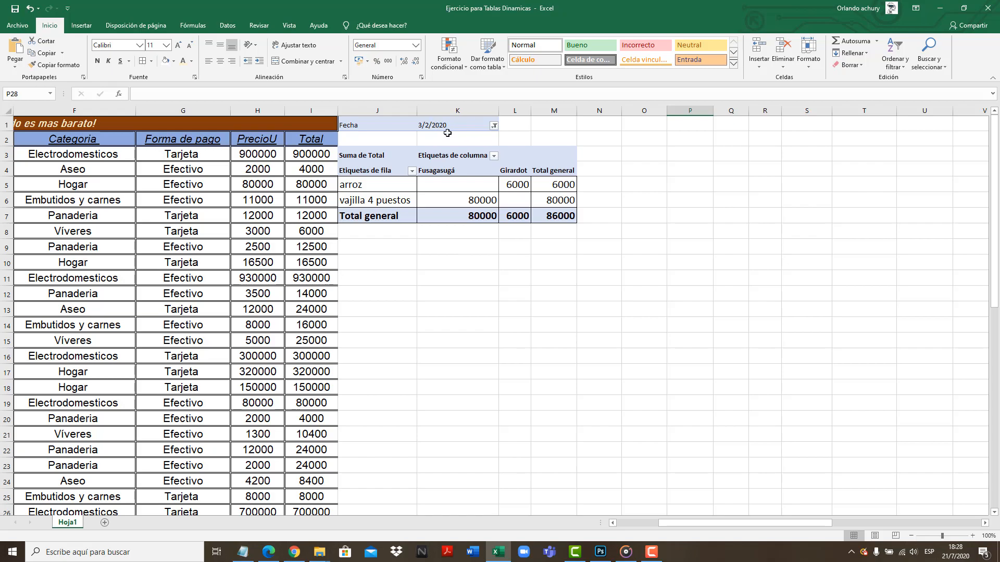
click(442, 173)
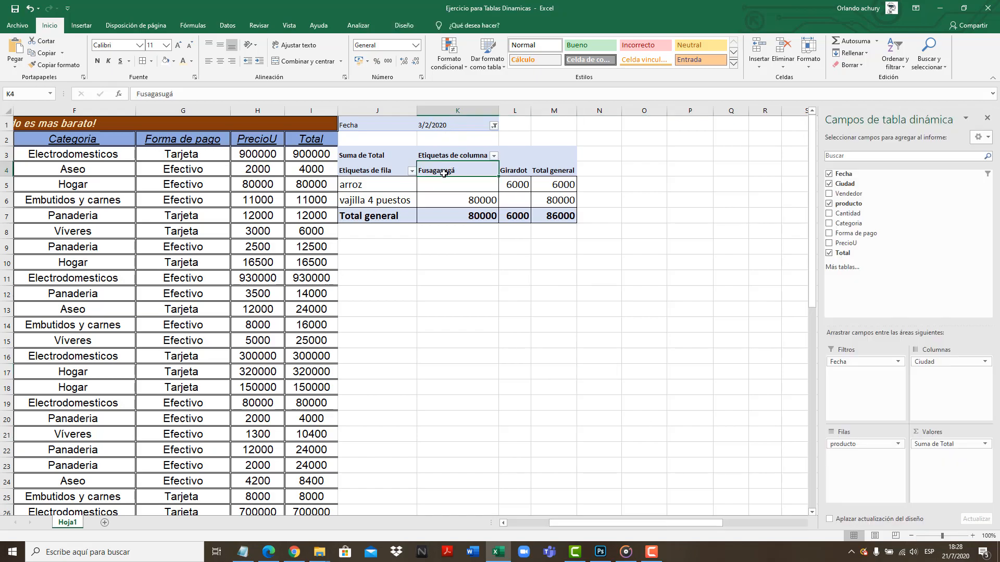
Examine the Fusagasugá and Girardot headings and the arroz and vajilla 4 puestos rows of the date-filtered pivot table
click(514, 171)
click(484, 169)
click(517, 168)
click(485, 171)
click(512, 169)
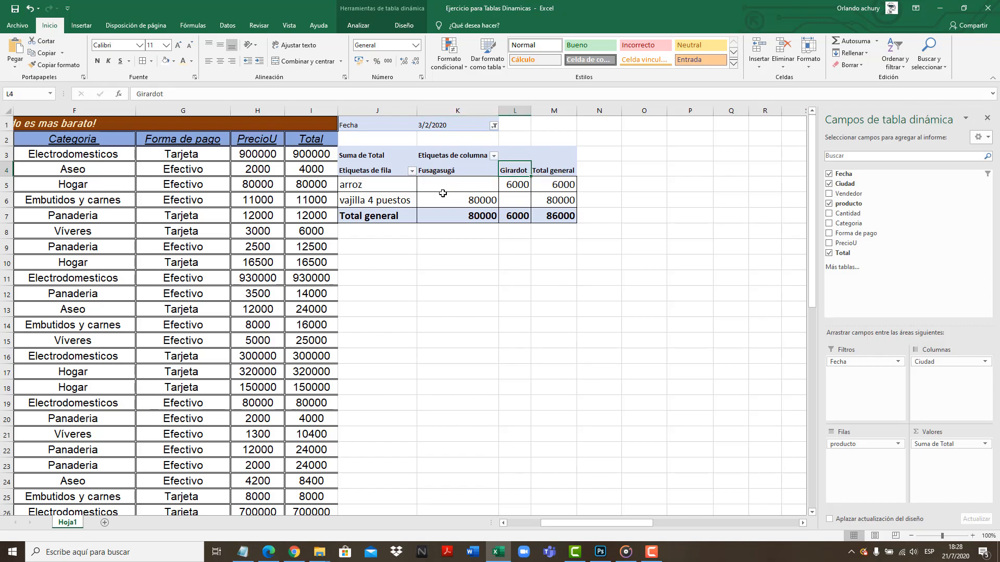
click(379, 189)
click(393, 201)
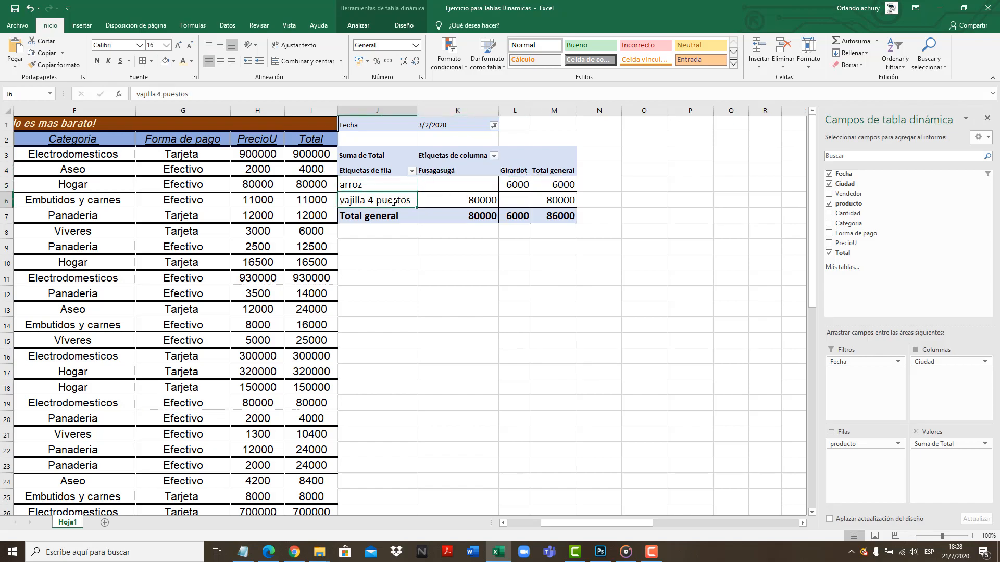
Filter the pivot table report by Fecha to 6/2/2020
click(494, 127)
click(400, 206)
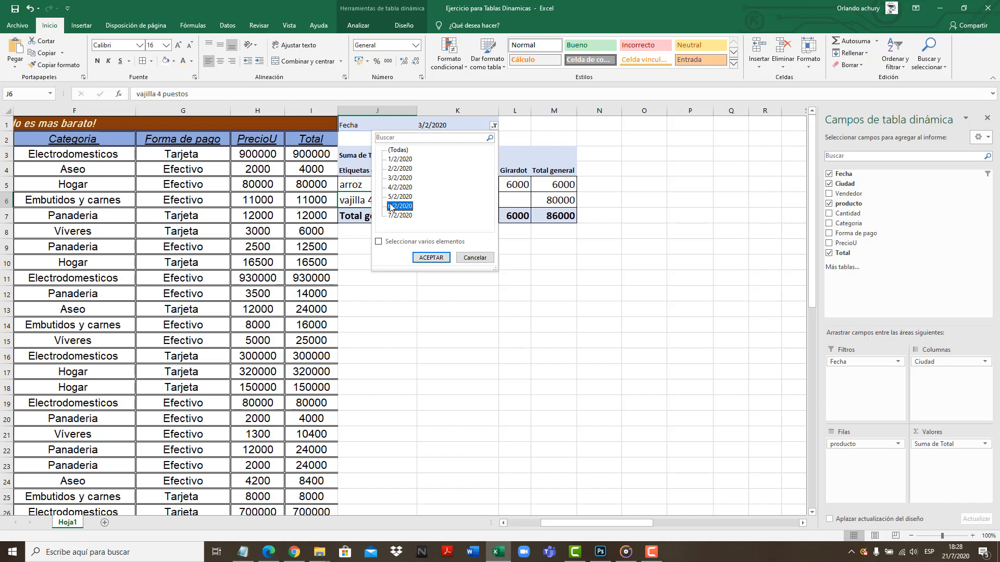
click(437, 259)
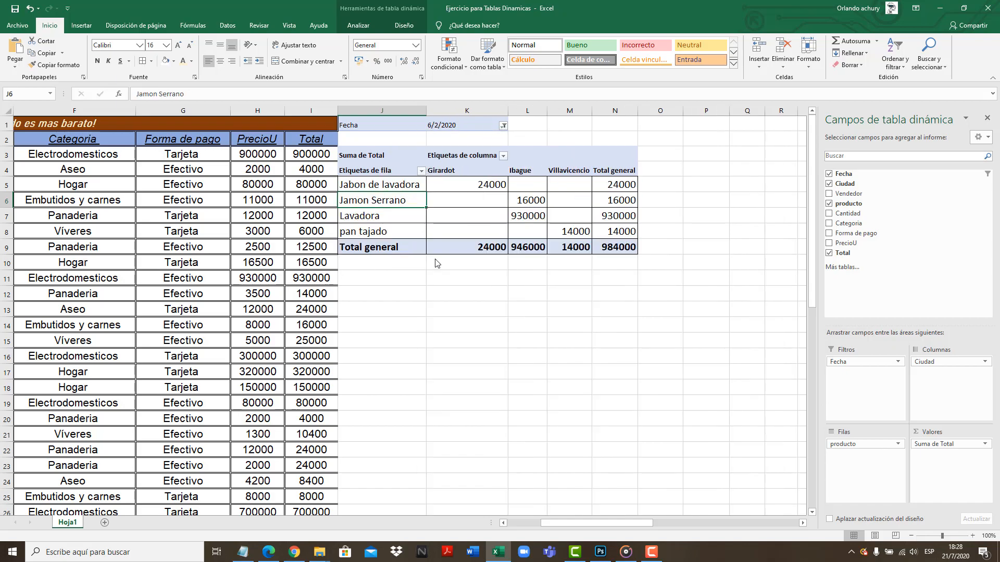
Enable multiple selection in the Fecha filter and show only 1/2/2020, 3/2/2020, 5/2/2020 and 7/2/2020
click(503, 125)
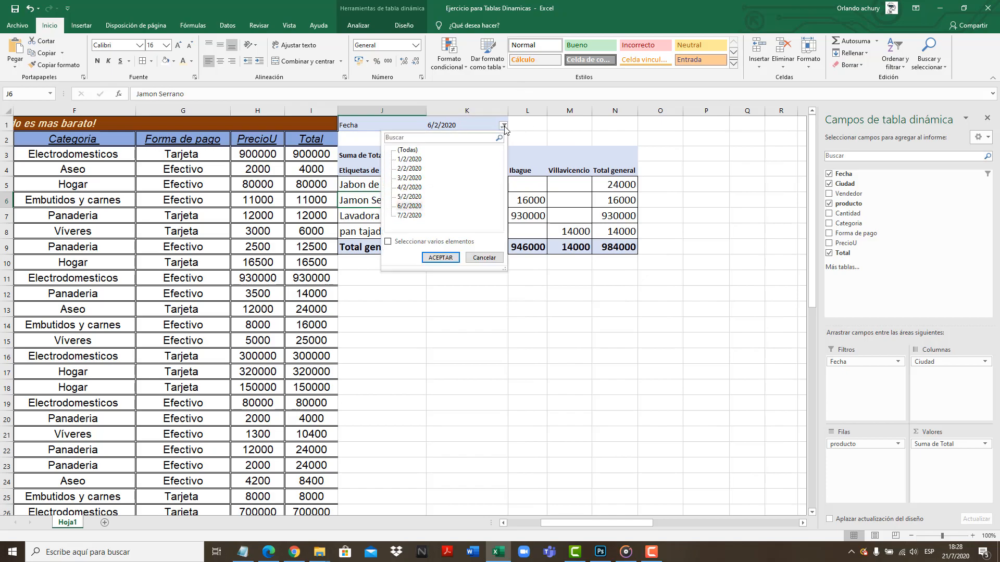
click(389, 243)
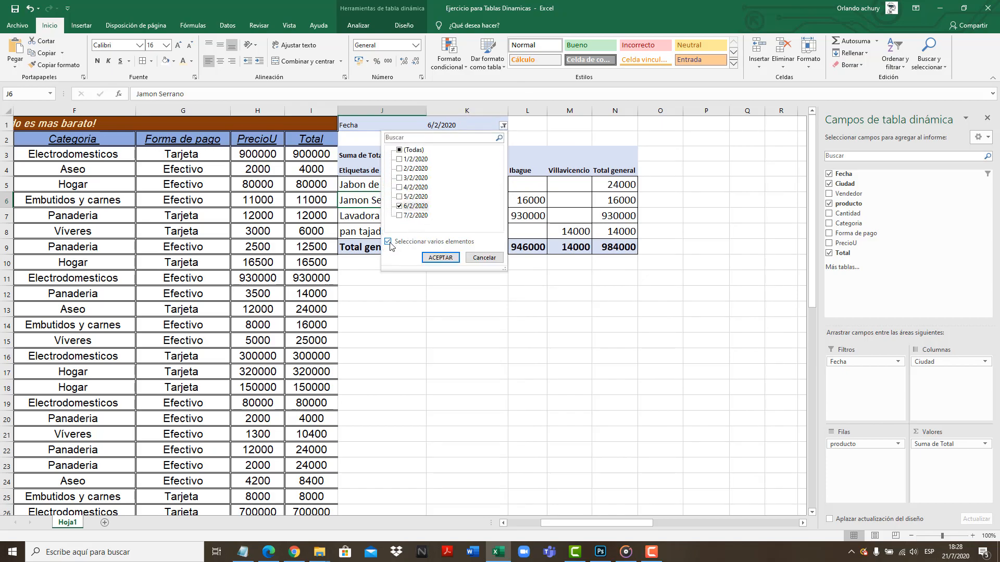
click(400, 206)
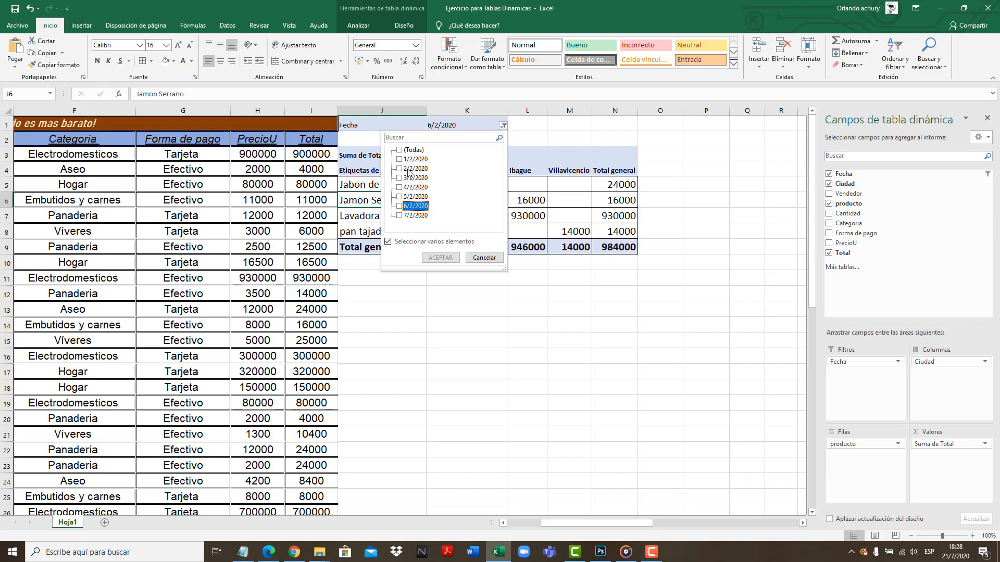
click(400, 159)
click(399, 178)
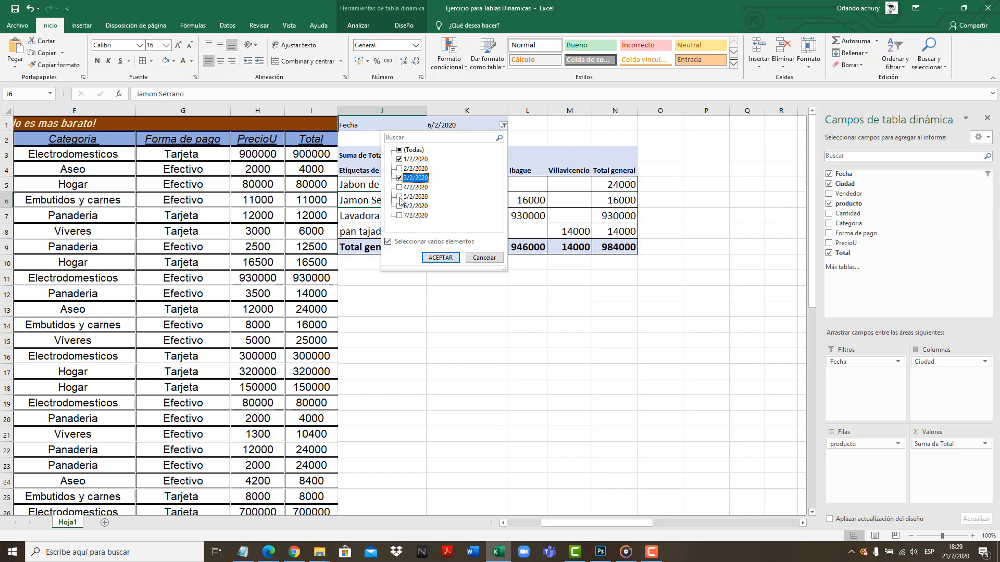
click(399, 197)
click(400, 216)
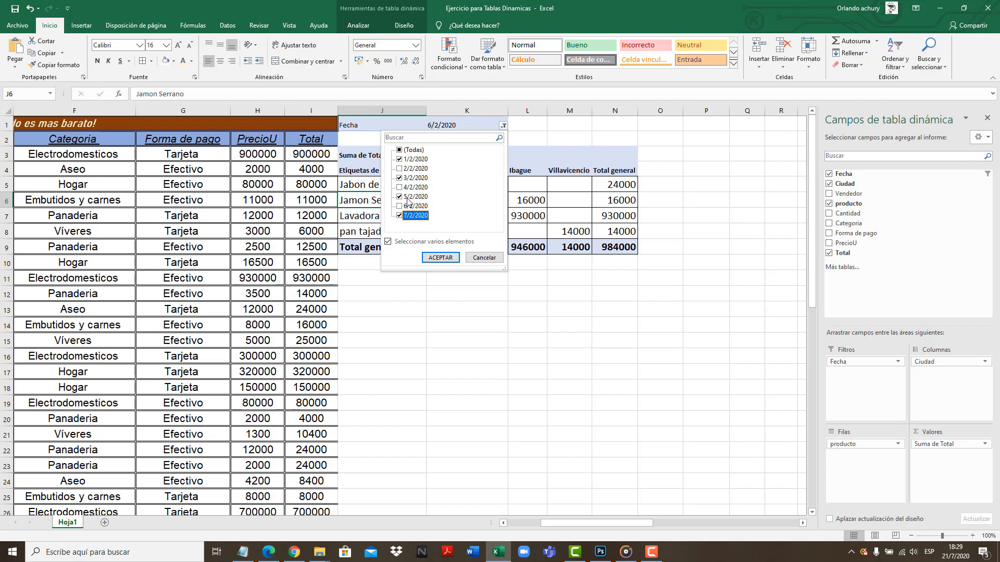
click(441, 258)
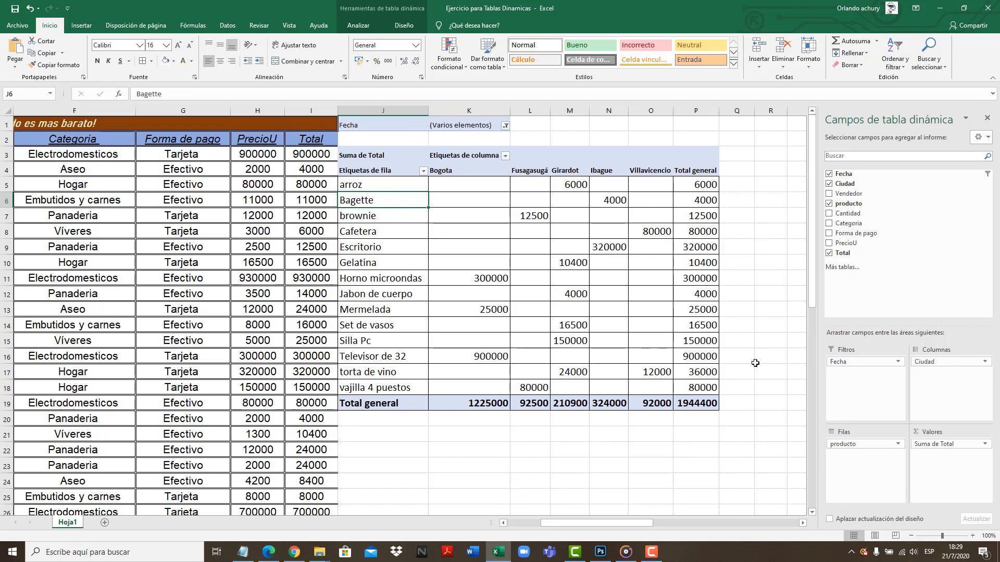
Go through the city headings from Bogota to Villavicencio and back in the pivot table filtered by several dates
click(540, 168)
click(570, 168)
click(613, 163)
click(657, 170)
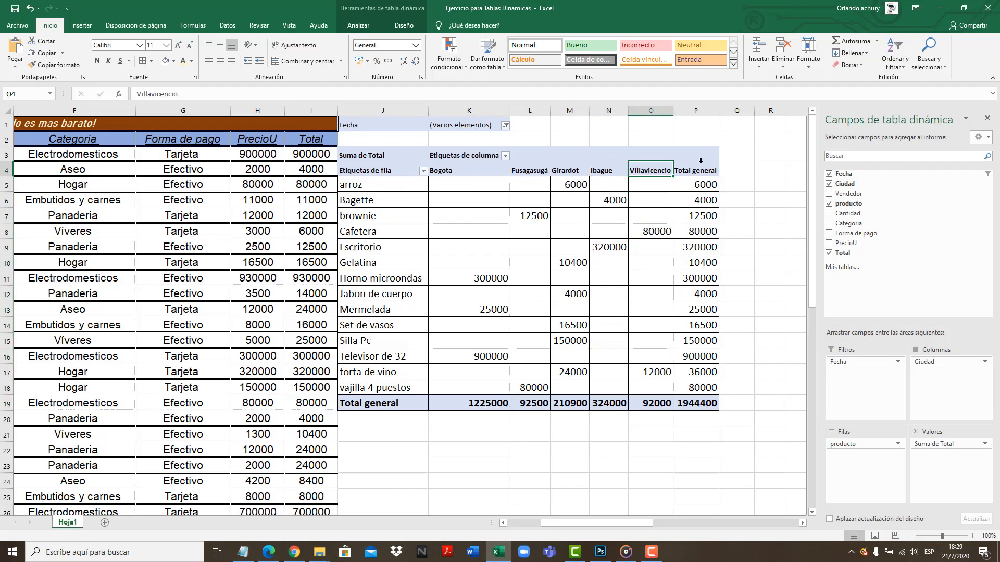
click(493, 172)
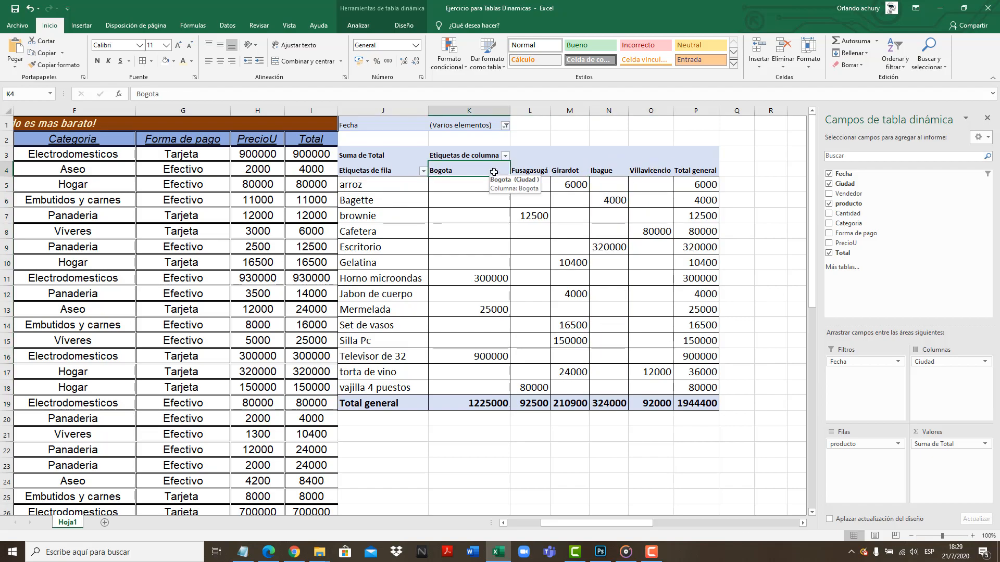
click(536, 169)
click(570, 166)
click(609, 167)
click(649, 169)
click(609, 169)
click(570, 169)
click(531, 169)
click(485, 171)
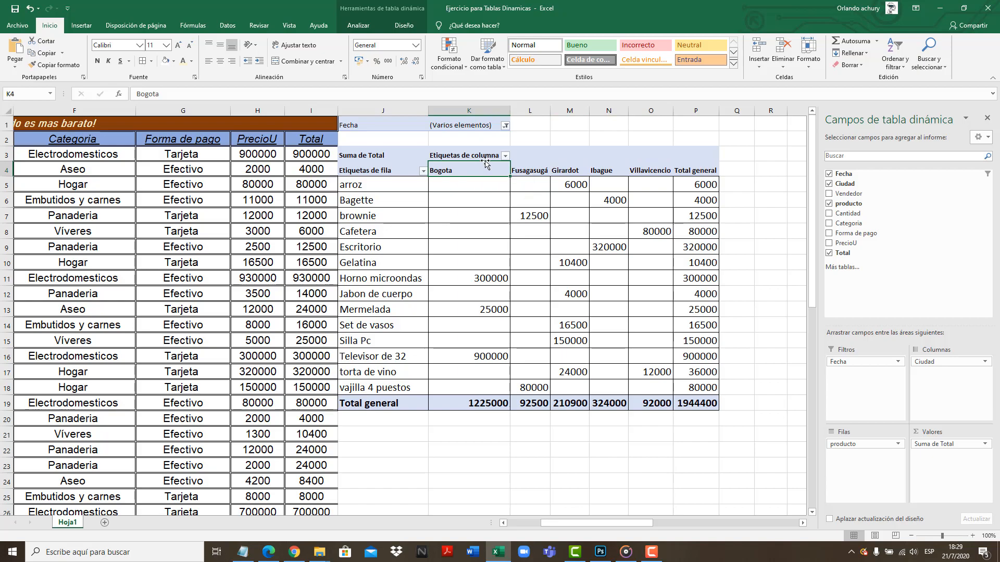
Remove 1/2/2020, 3/2/2020 and 5/2/2020 from the Fecha filter, leaving only 7/2/2020 selected
click(505, 126)
click(401, 177)
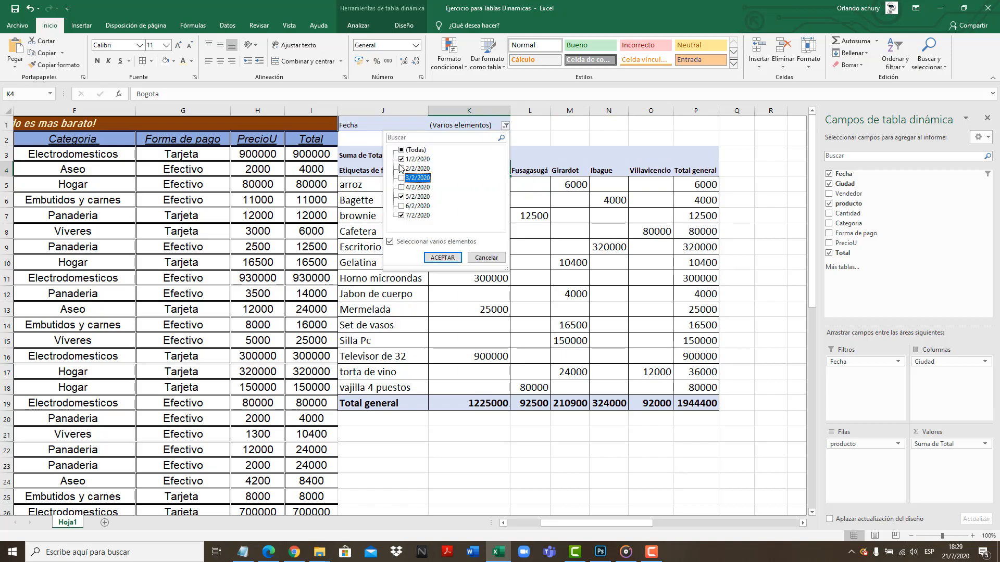
click(401, 159)
click(401, 197)
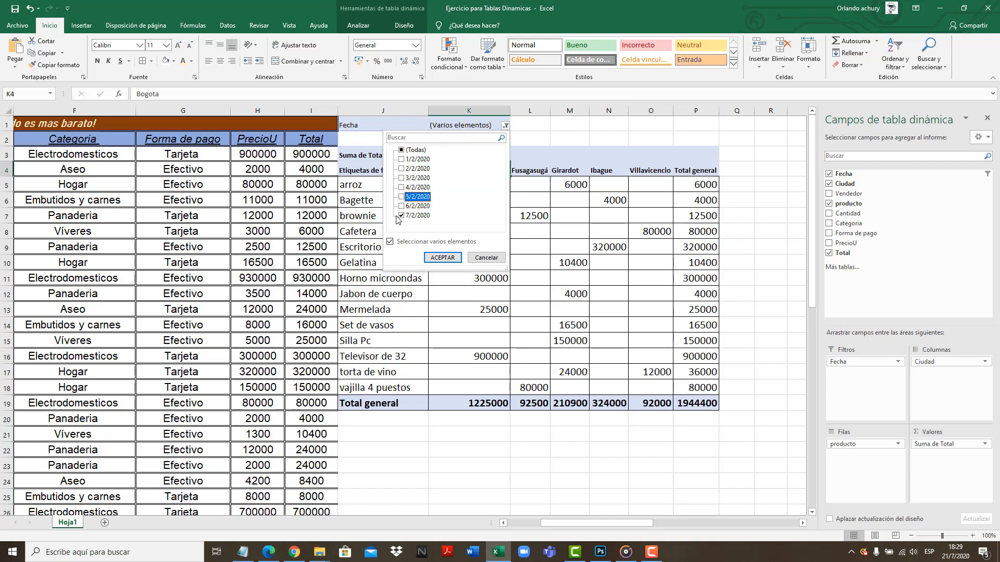
click(442, 257)
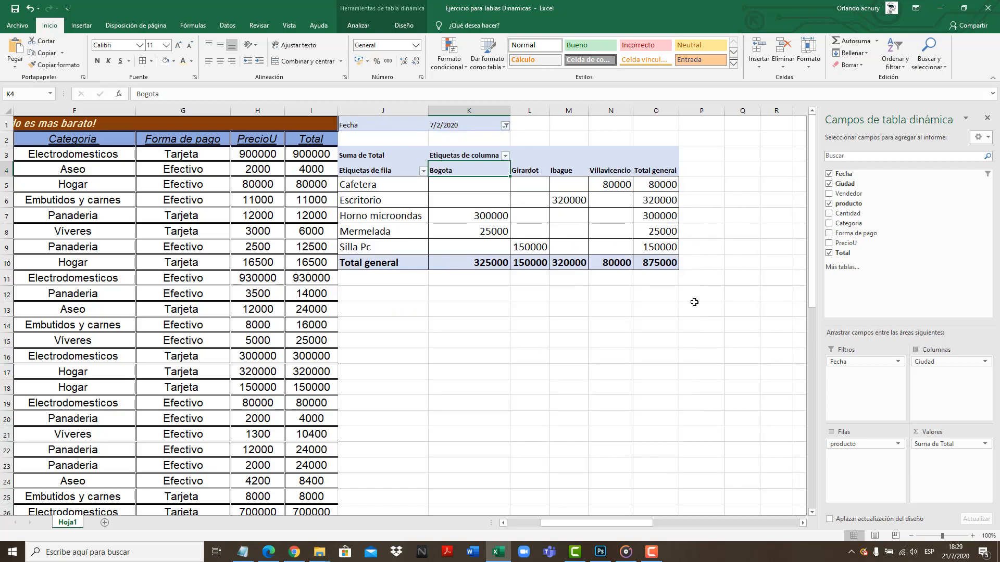
Examine the city headings, the Cafetera row and the product totals of the pivot table filtered to 7/2/2020
click(525, 173)
click(563, 171)
click(603, 170)
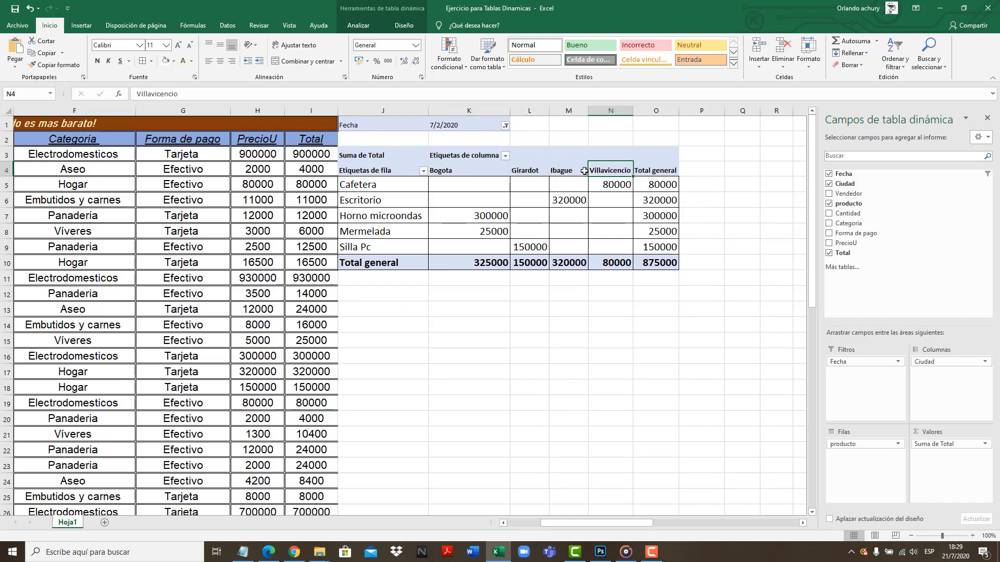
drag(596, 169, 494, 178)
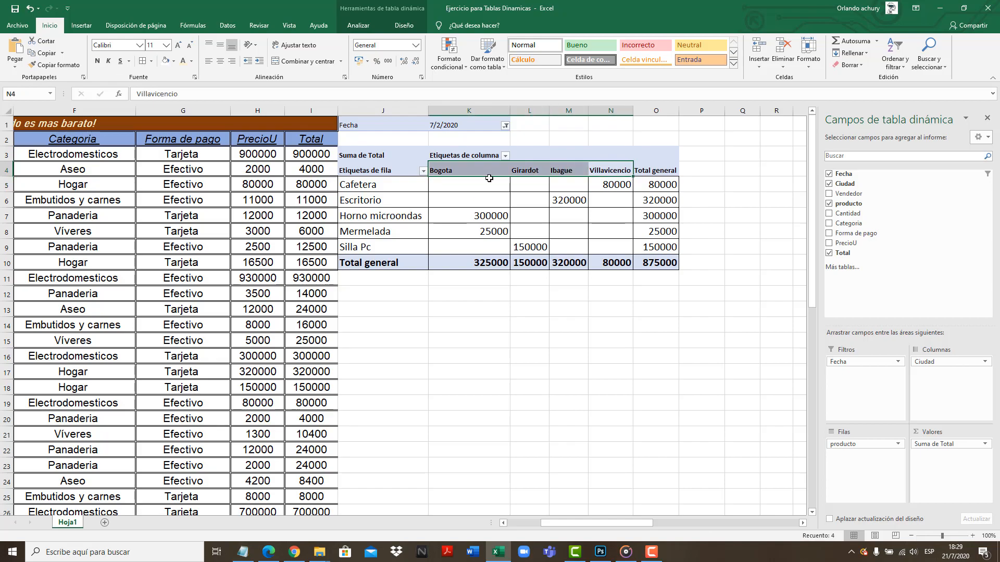
click(563, 227)
click(398, 185)
click(663, 227)
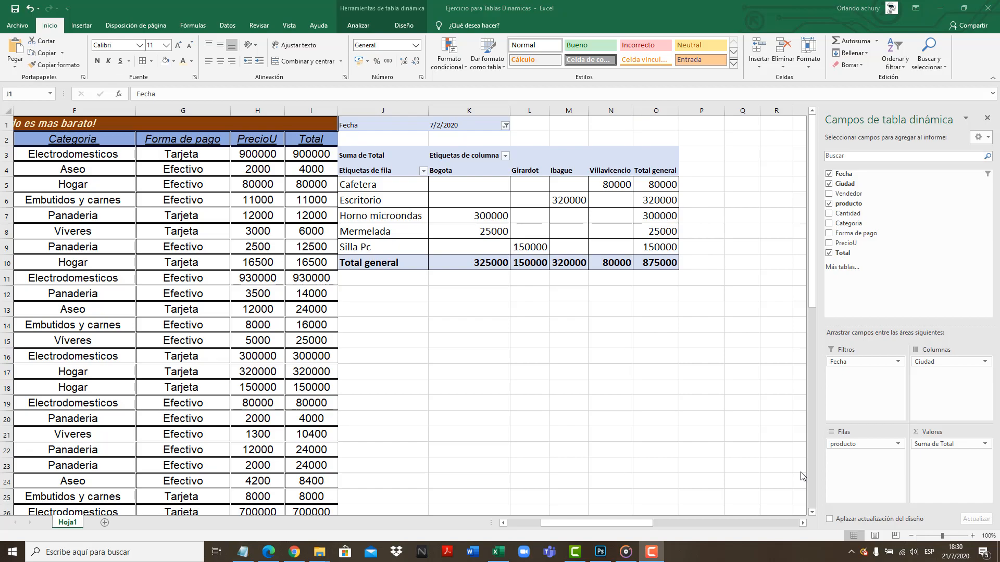
Delete the whole pivot table report in J1:O10, including its Fecha filter
click(375, 125)
click(370, 182)
click(364, 130)
click(360, 156)
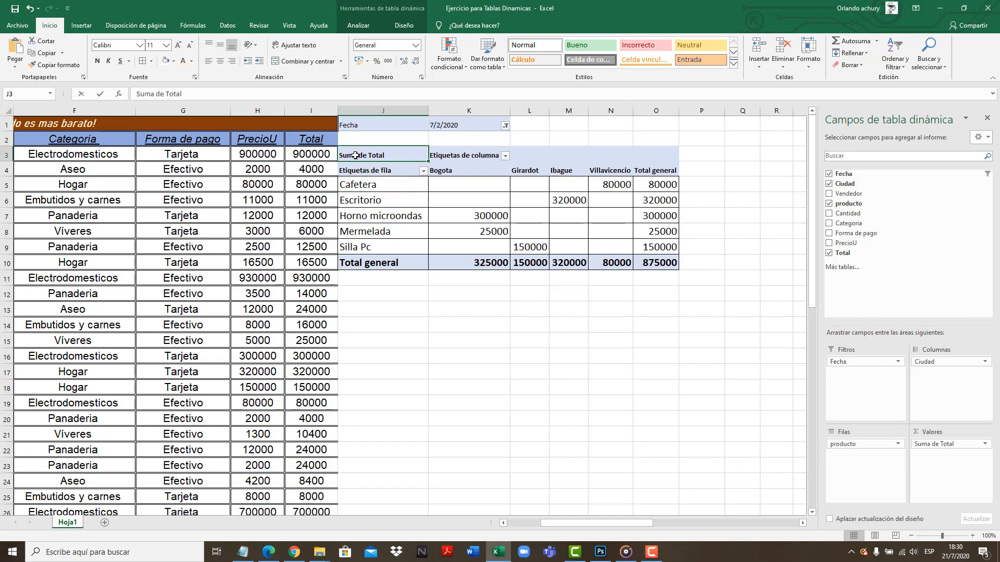
click(659, 279)
drag(656, 262, 378, 126)
key(Delete)
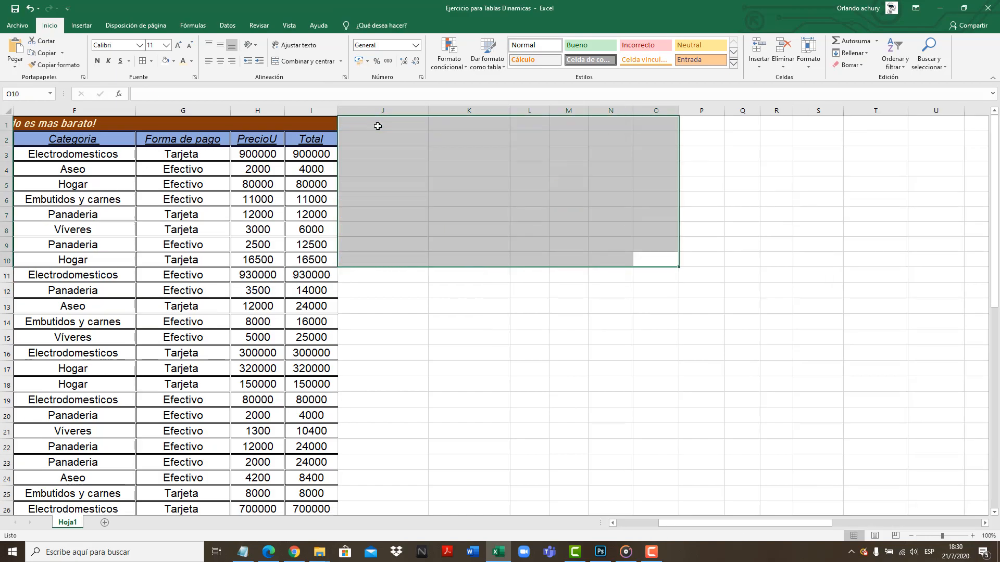
click(449, 238)
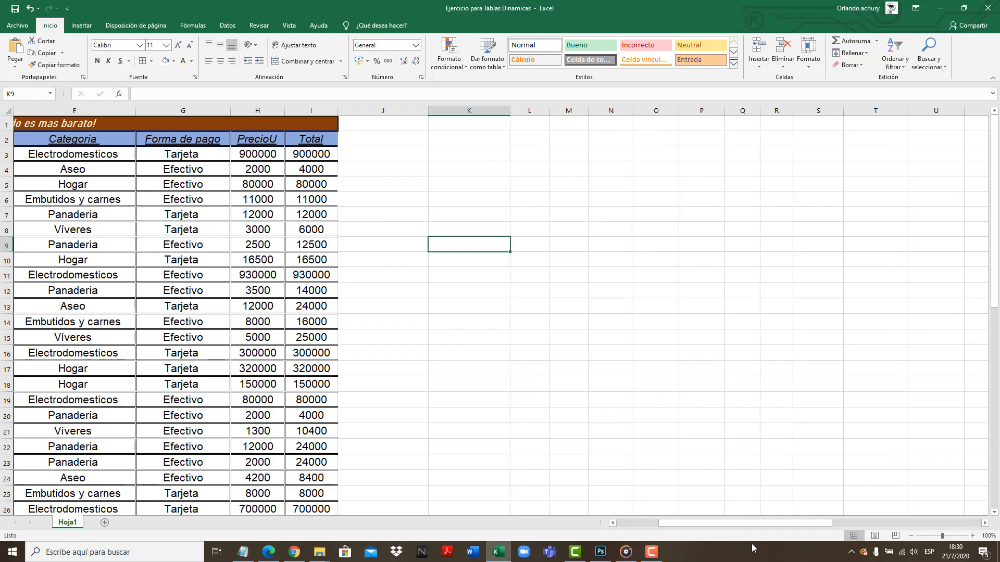
Switch to Notepad and review the third report's requirements: ciudad, vendedor, total and the producto filter
drag(754, 523, 708, 522)
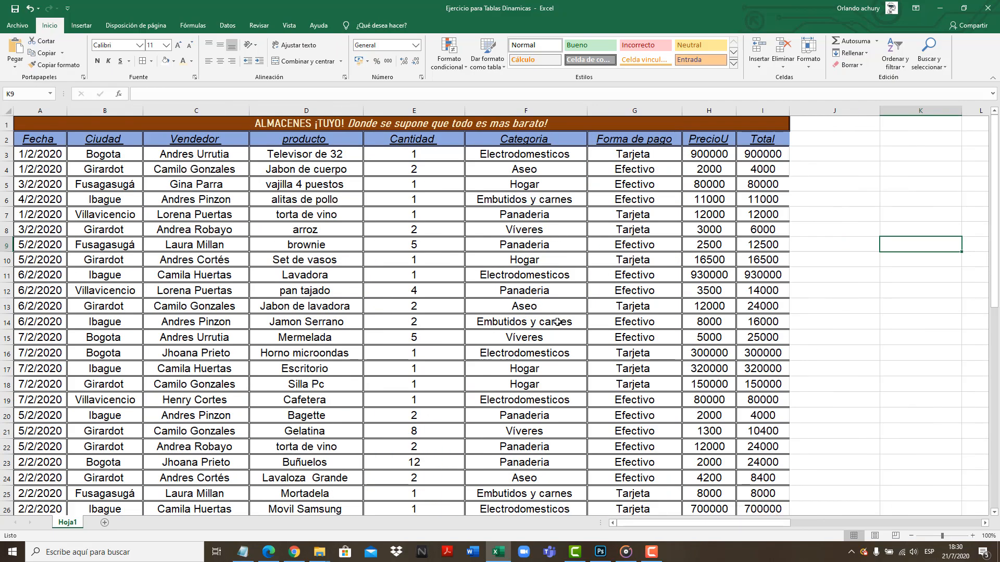
click(242, 552)
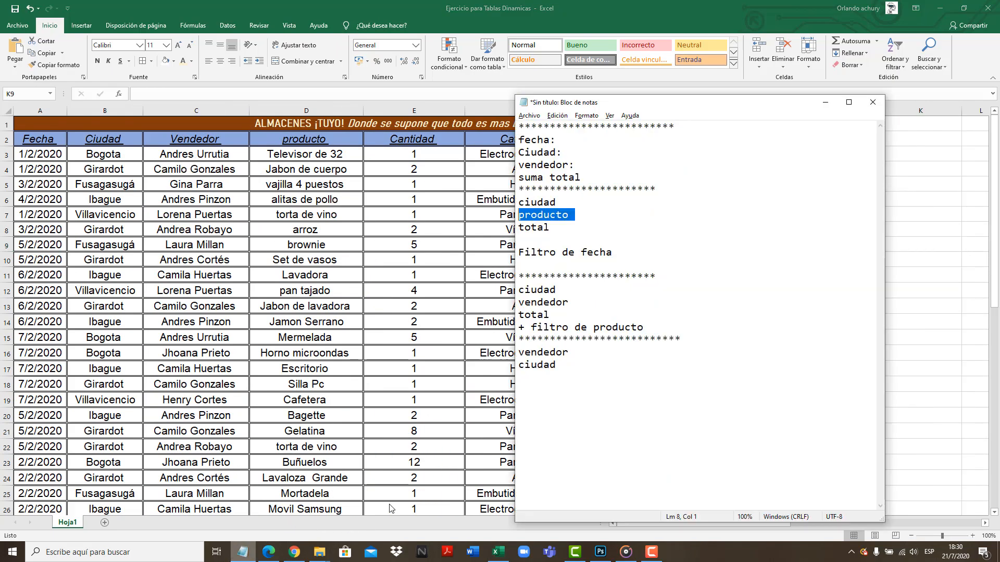
drag(663, 327, 519, 290)
click(538, 303)
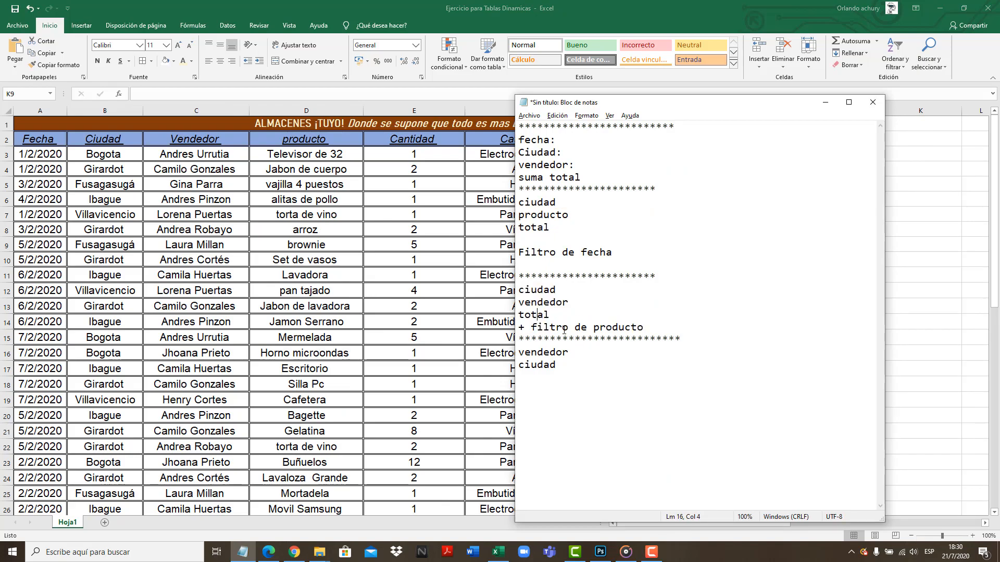
Back in Excel, insert a pivot table from Hoja1!$A$2:$I$28 at cell J2 of the existing worksheet
click(968, 364)
click(864, 305)
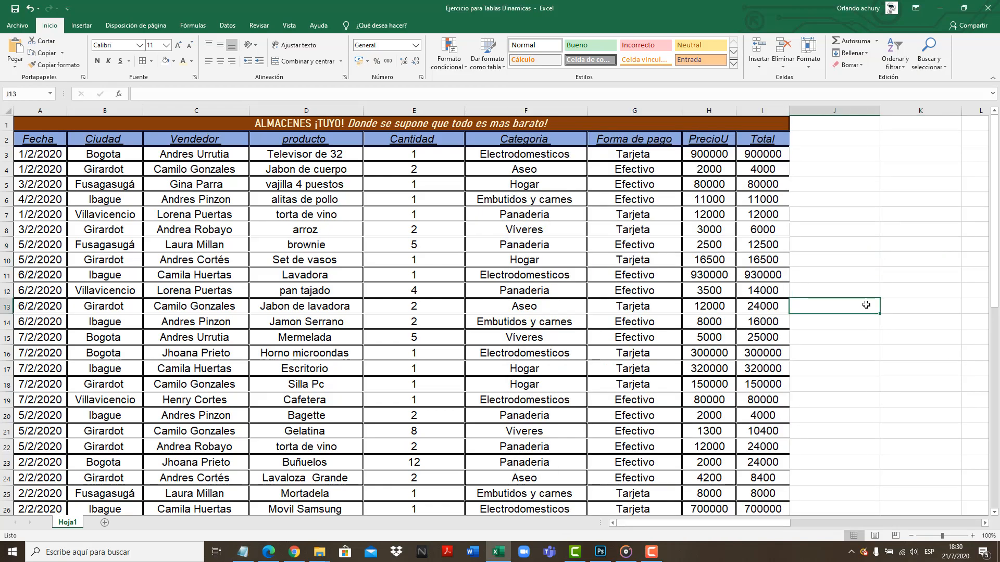
click(824, 141)
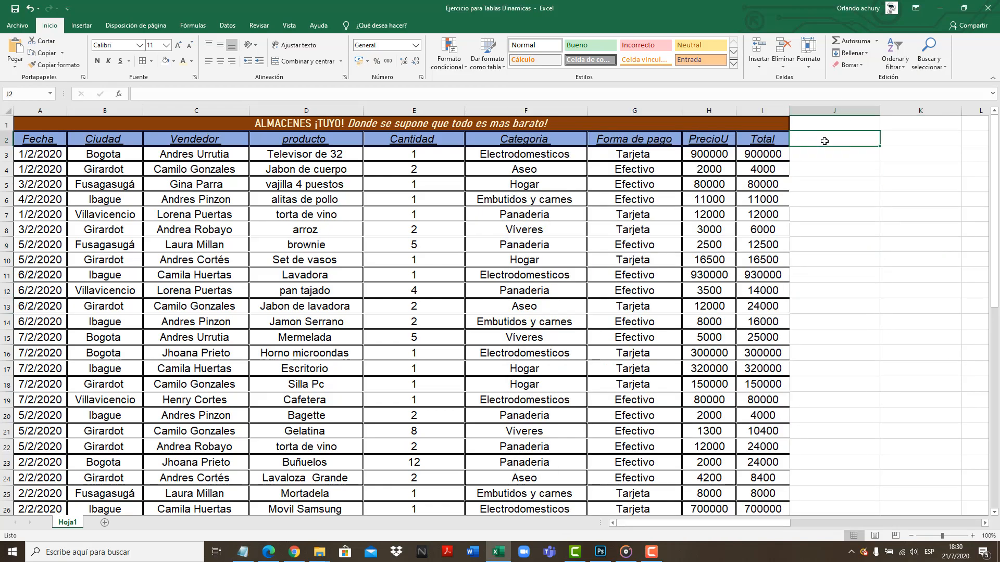
click(82, 26)
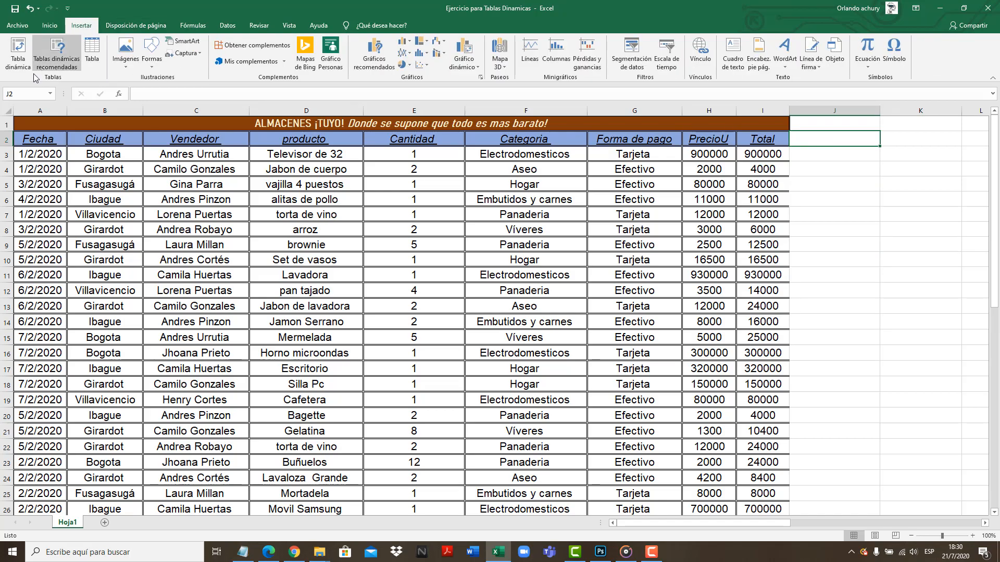
click(19, 52)
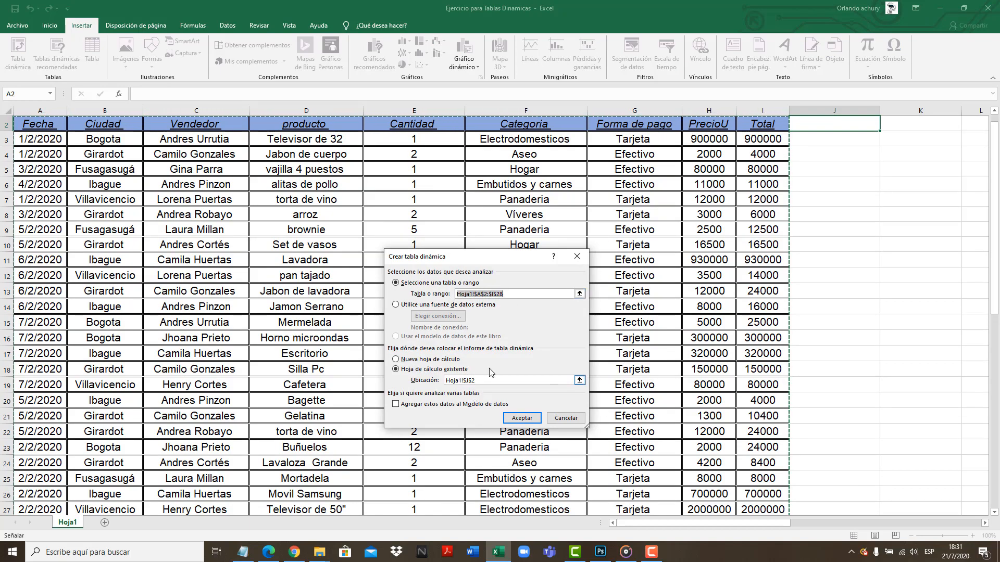
click(519, 420)
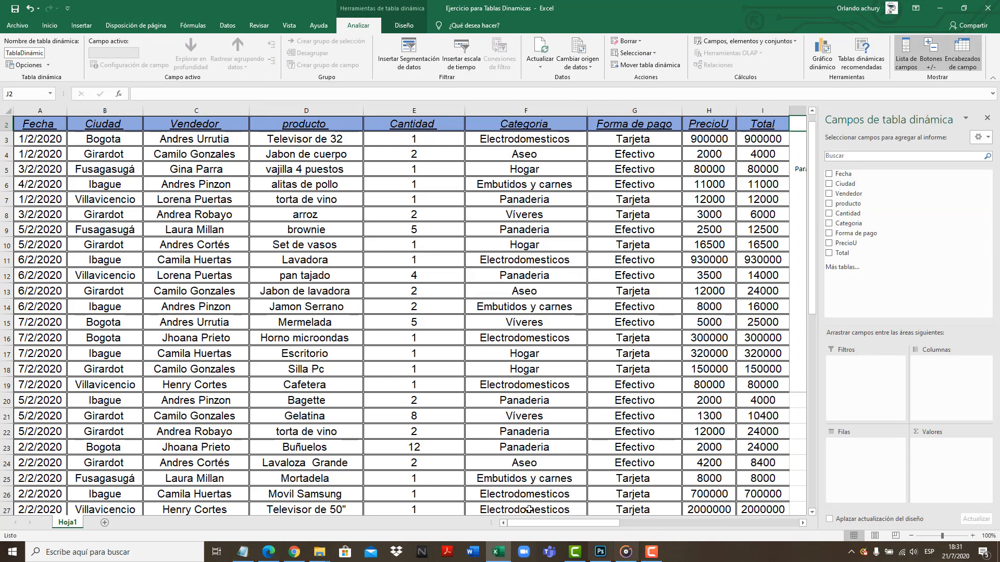
Following the Notepad notes for the third report, place Ciudad in the pivot table's rows and Vendedor in its columns
drag(563, 523, 592, 518)
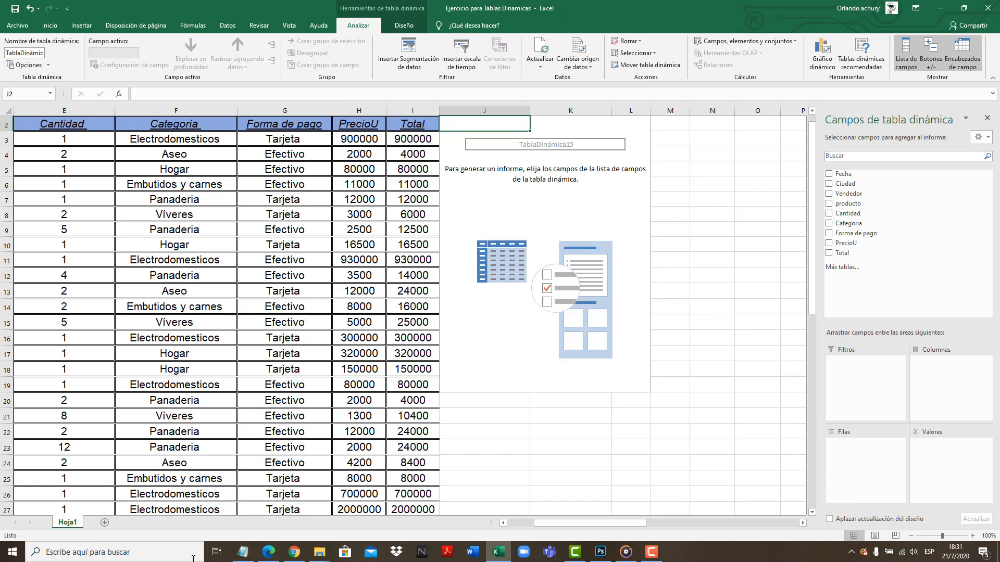
click(242, 552)
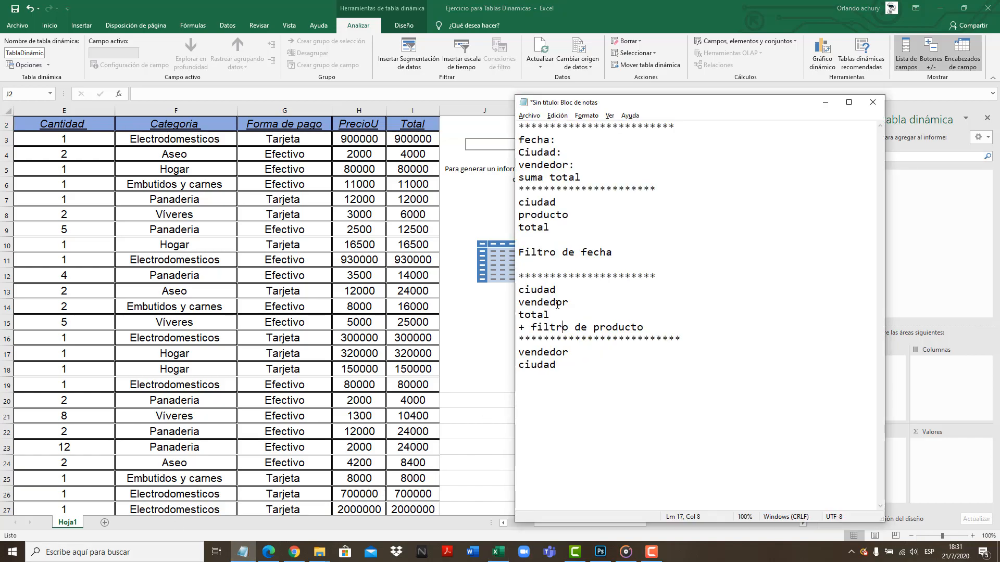
click(570, 304)
click(825, 102)
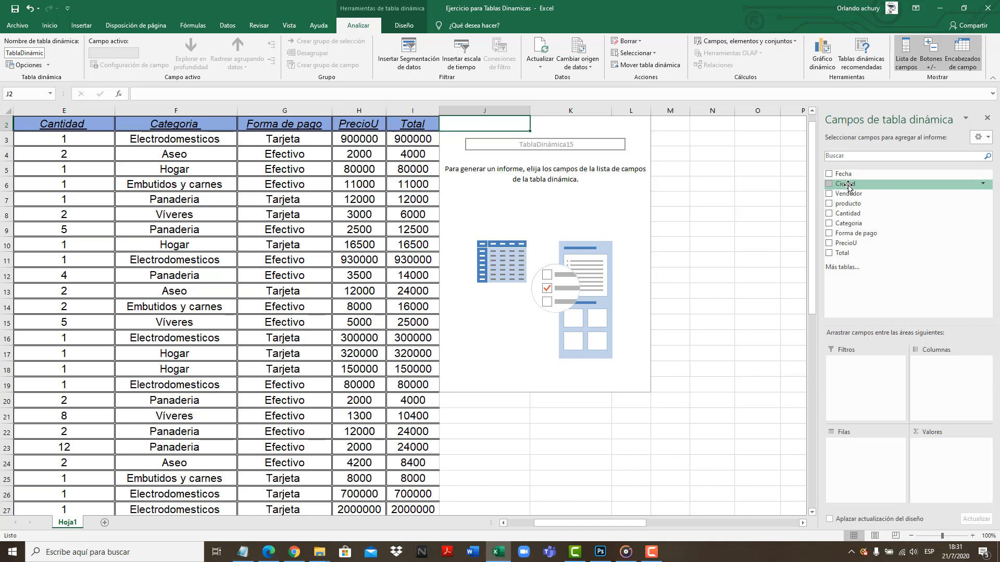
drag(847, 185, 873, 457)
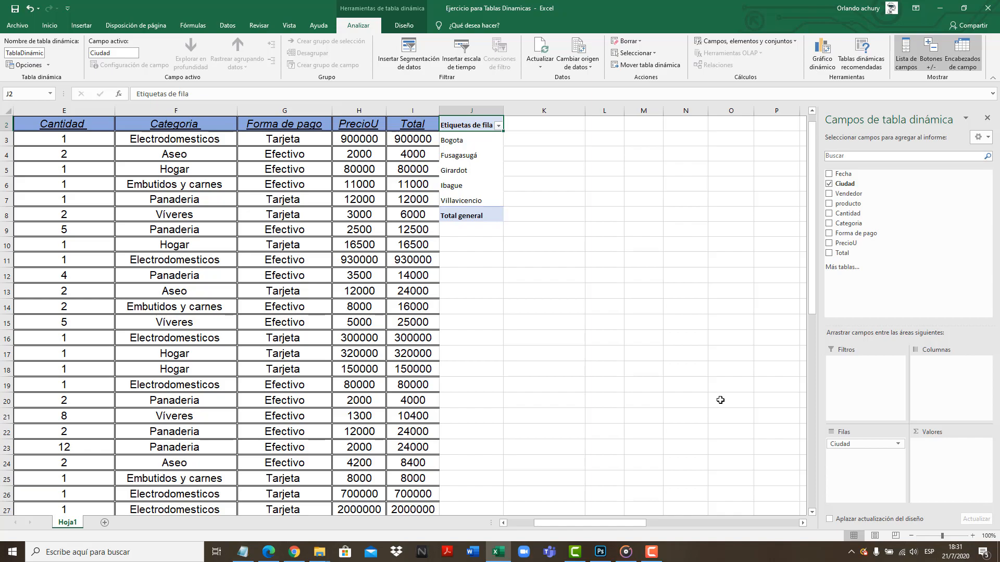
drag(854, 197, 940, 384)
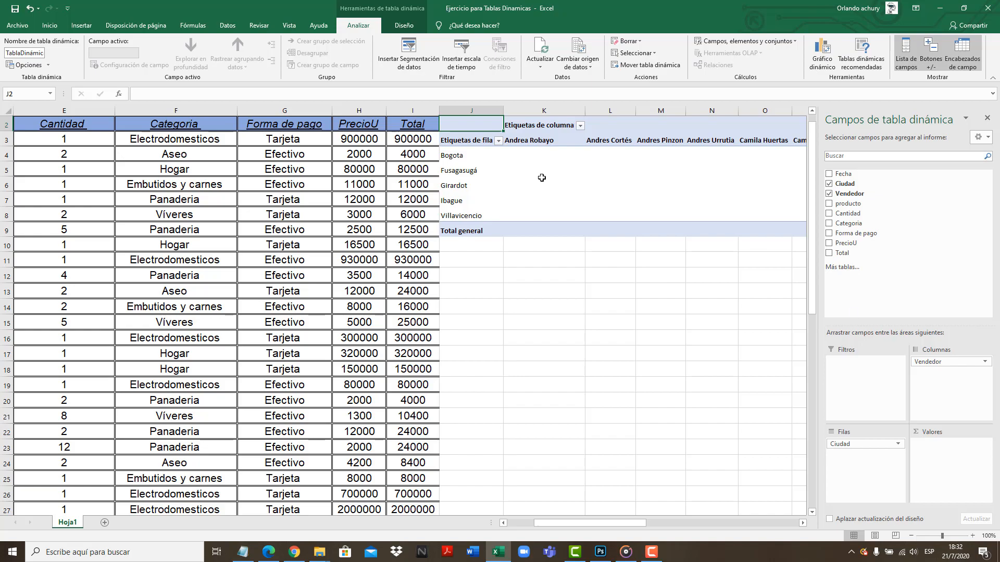
Move the Vendedor field out of the pivot table's columns and into its rows, below Ciudad
click(486, 156)
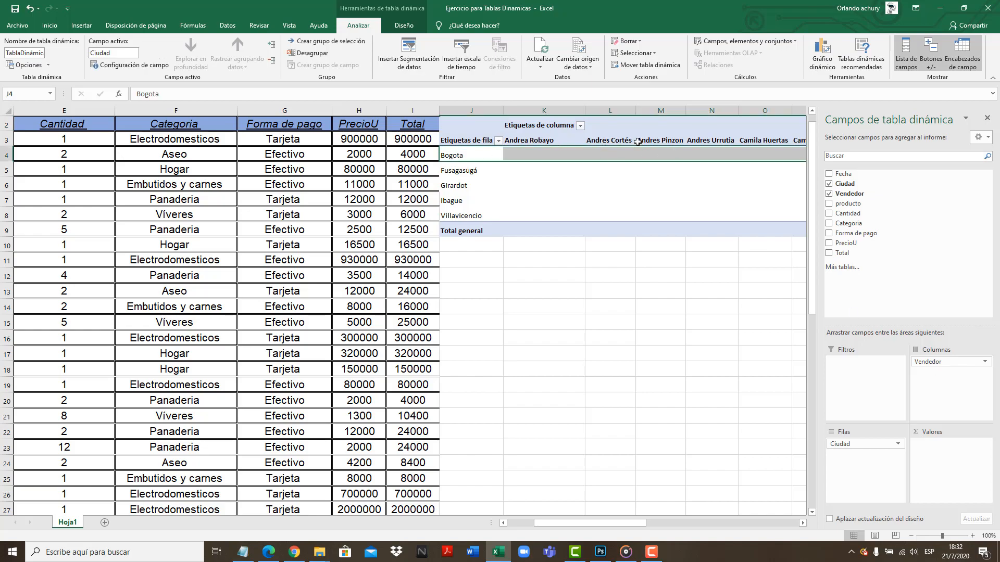
mouse_move(624, 525)
mouse_down()
mouse_move(653, 526)
mouse_move(613, 529)
mouse_up()
drag(941, 362, 954, 284)
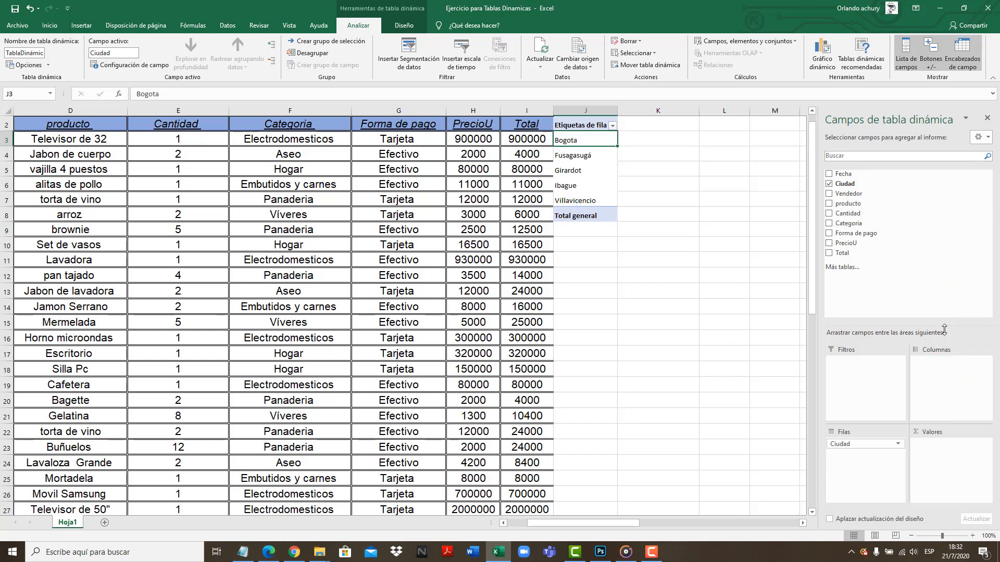
click(848, 445)
click(850, 445)
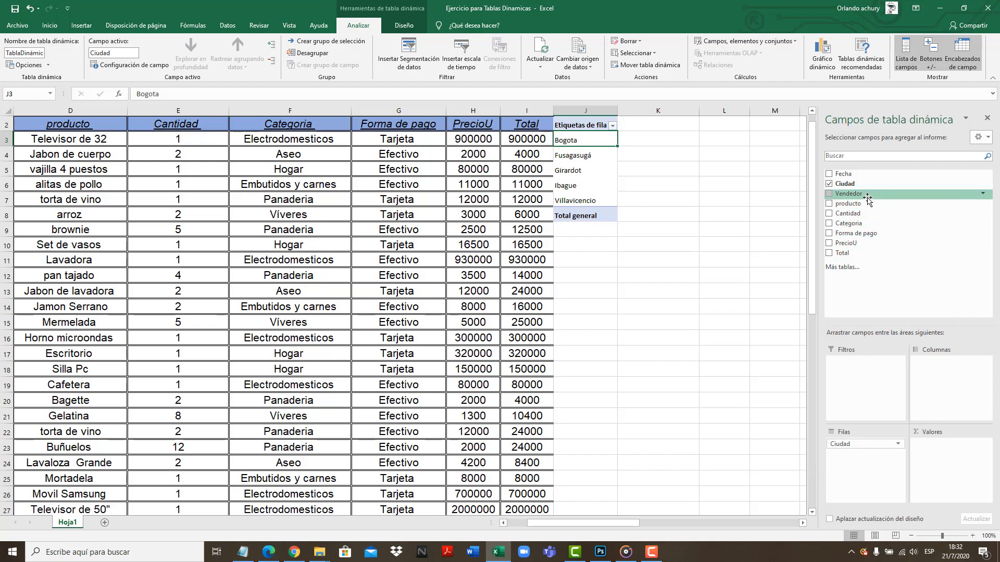
drag(857, 197, 865, 464)
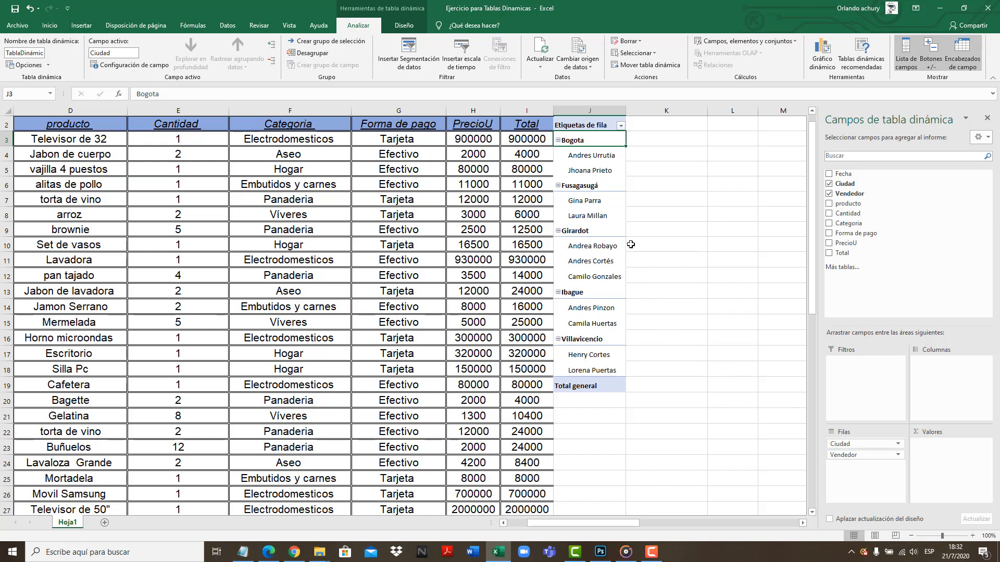
Examine how the pivot table's row labels group the vendedores under each ciudad
click(612, 155)
click(613, 144)
click(613, 155)
click(612, 164)
click(608, 179)
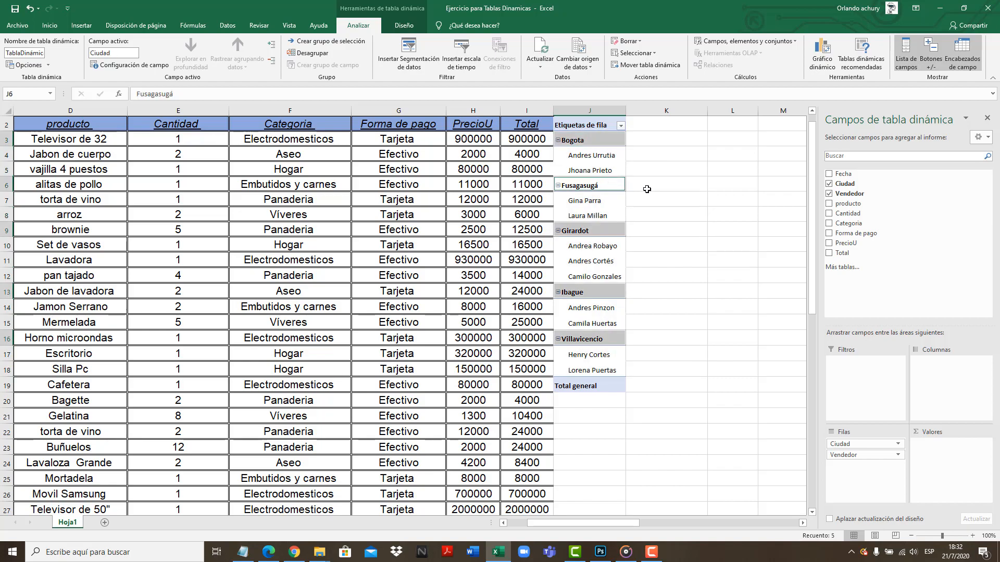
click(647, 189)
click(611, 157)
click(608, 170)
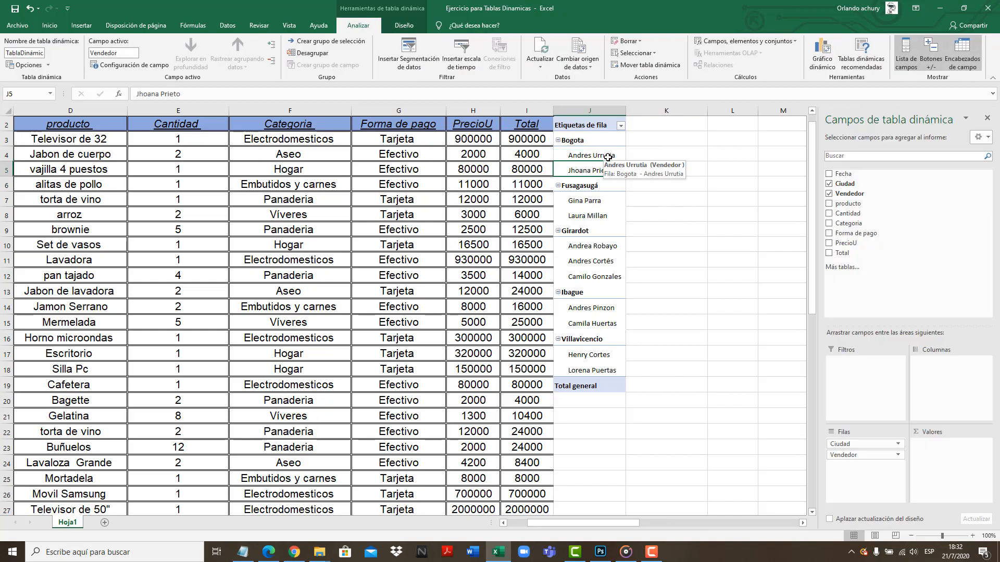
click(608, 157)
click(608, 172)
click(692, 242)
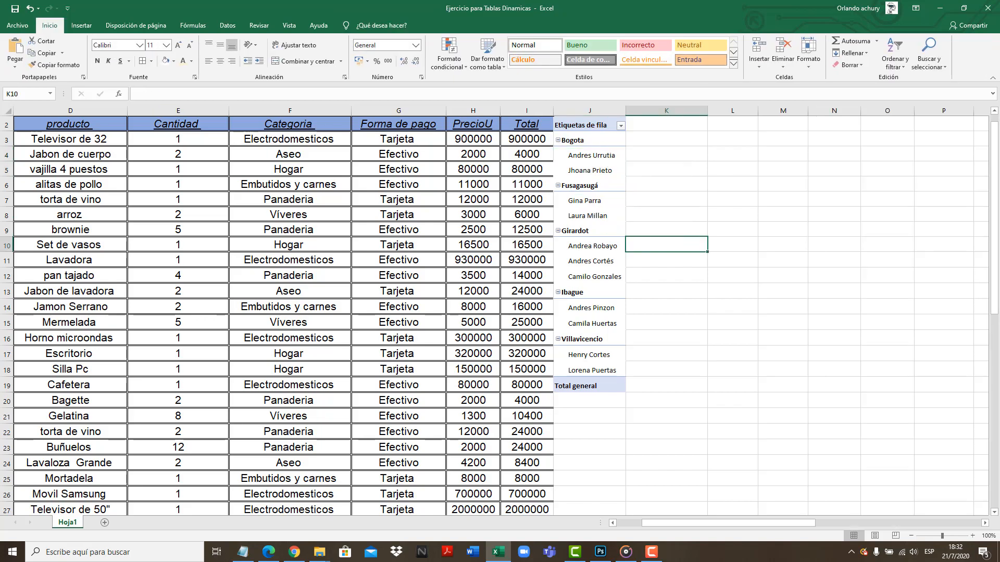
Check the third report's requirements in Notepad, then in Excel add Total to the pivot table's values as a sum
click(242, 552)
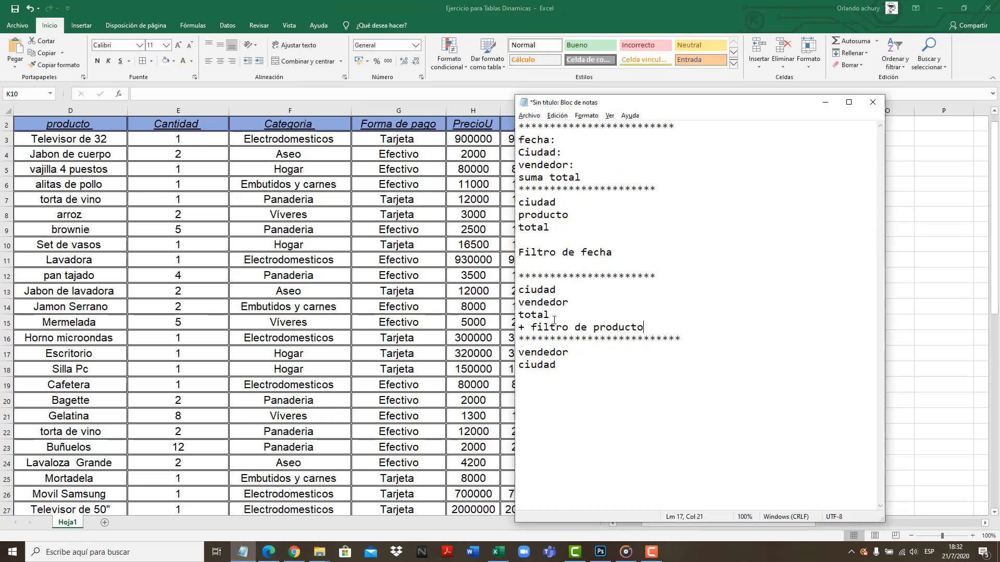
click(458, 430)
click(691, 210)
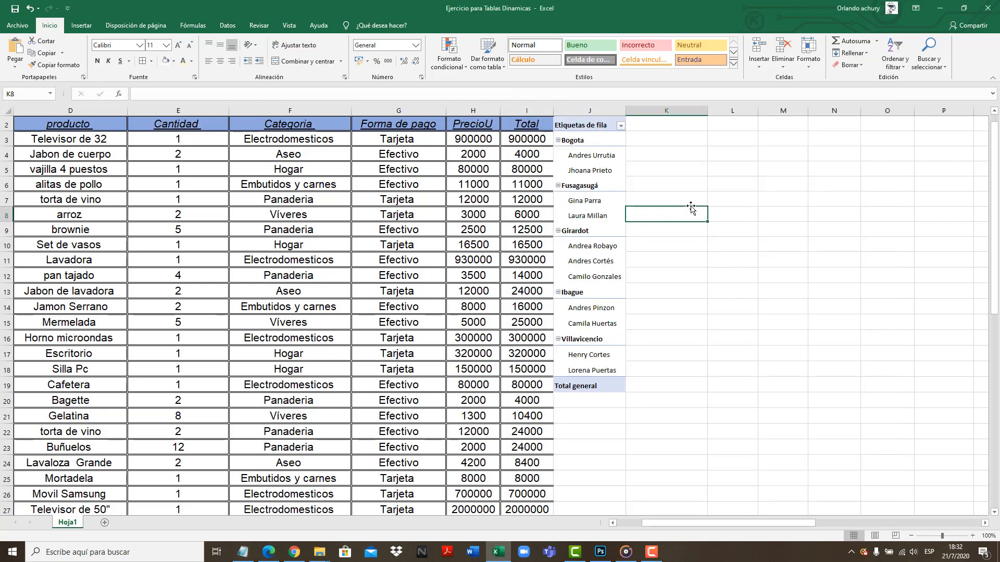
click(604, 125)
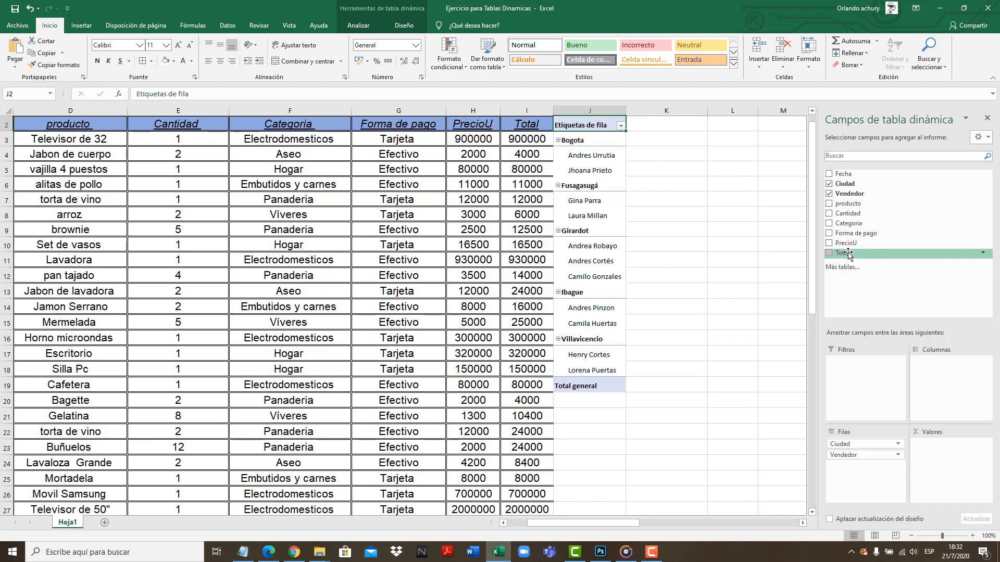
drag(848, 255, 950, 461)
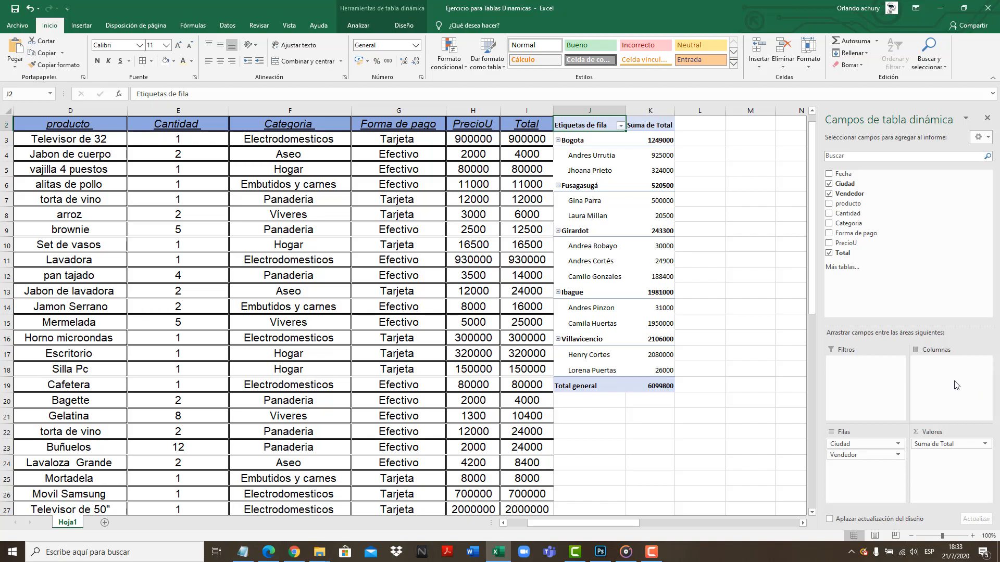
Check the filter requirement in Notepad, then in Excel add producto as the pivot table's report filter
click(242, 552)
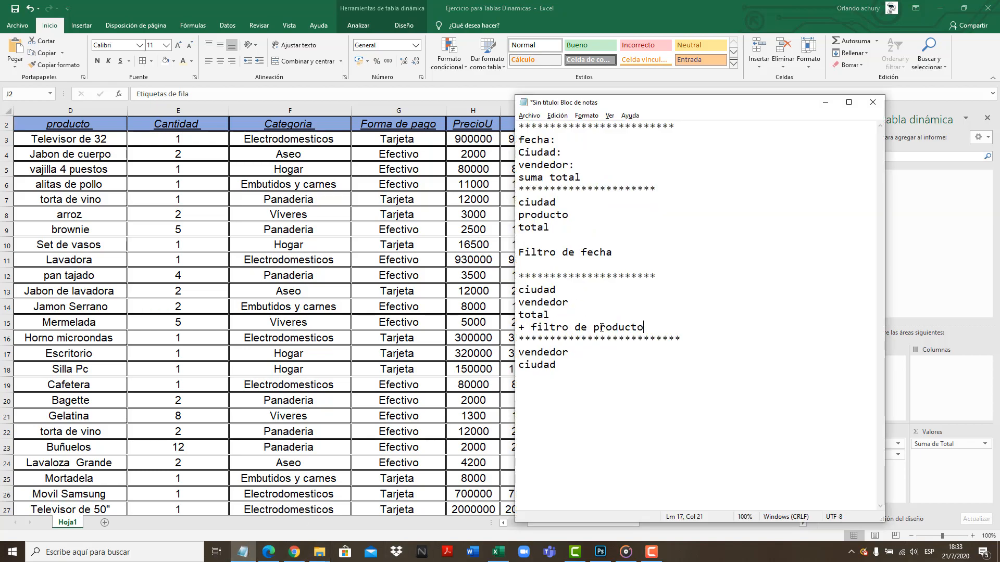
drag(662, 331, 538, 333)
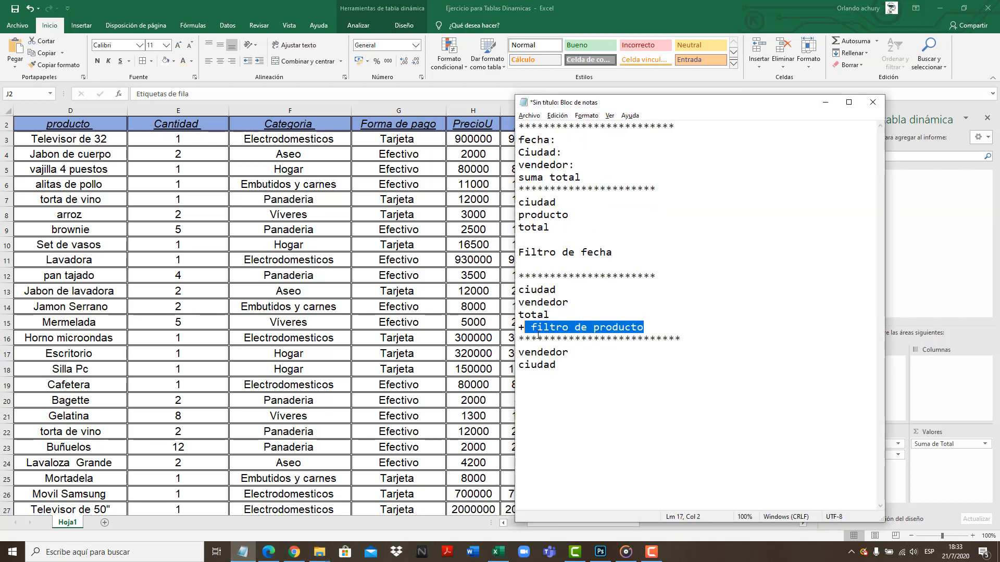
click(942, 399)
drag(843, 203, 854, 375)
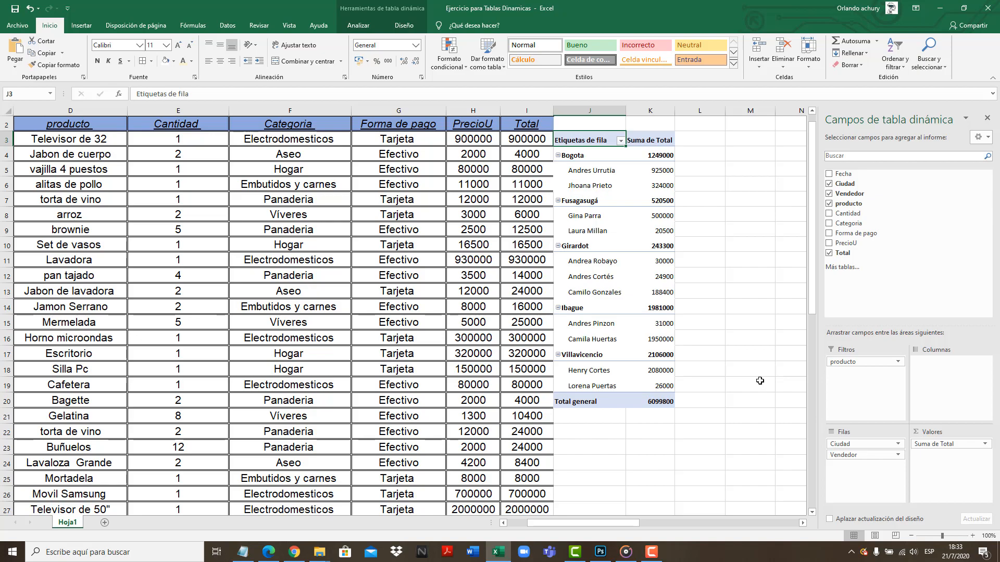
click(759, 382)
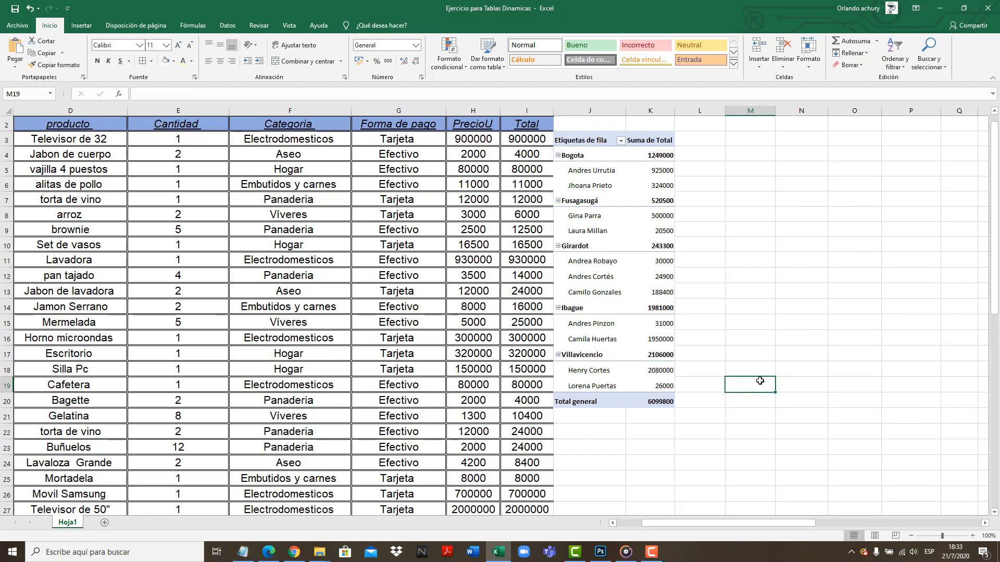
Review the vendedor totals under Bogota, Girardot, Ibague and Villavicencio, and the pivot table's grand total
click(582, 159)
click(667, 156)
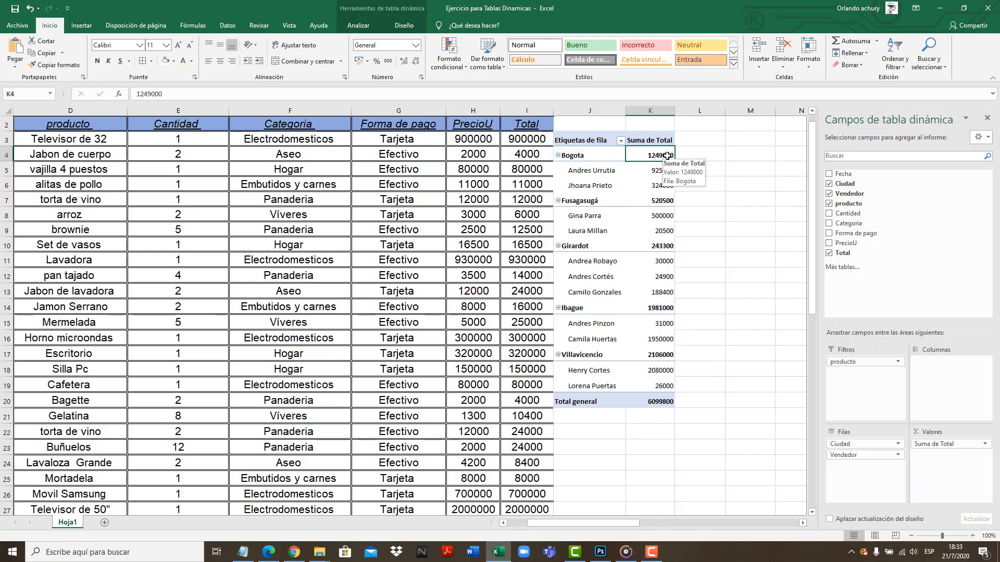
click(671, 170)
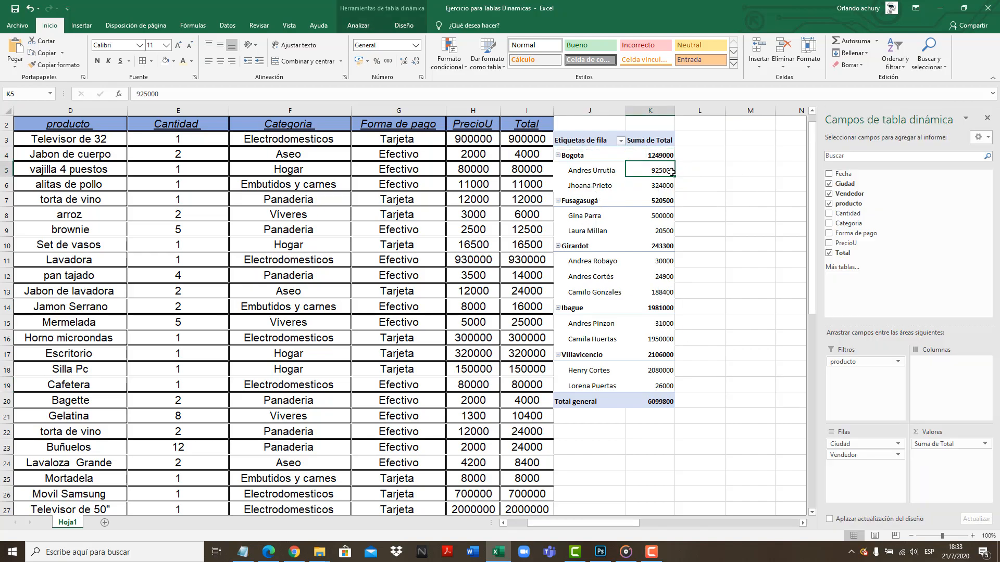
click(662, 186)
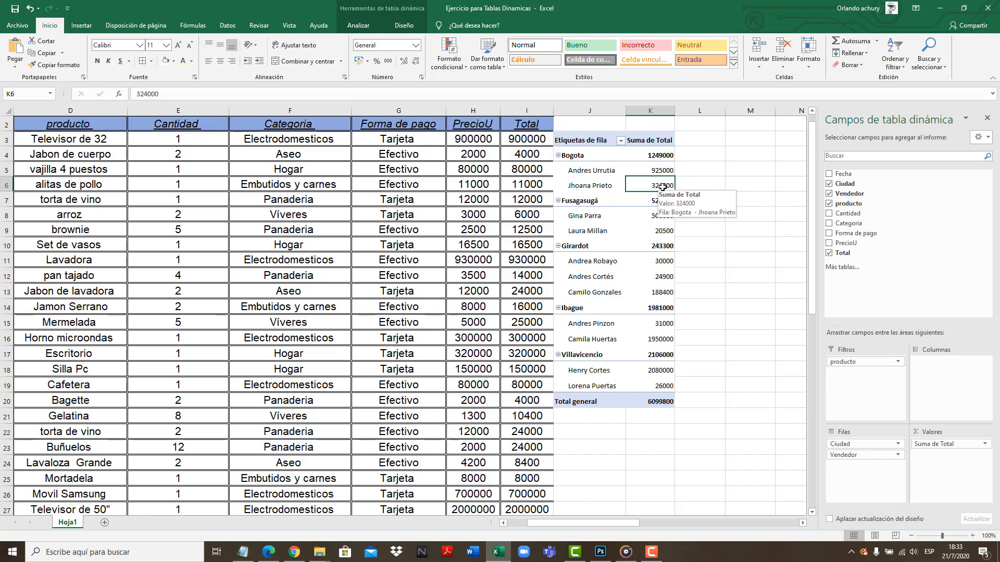
drag(583, 261, 650, 295)
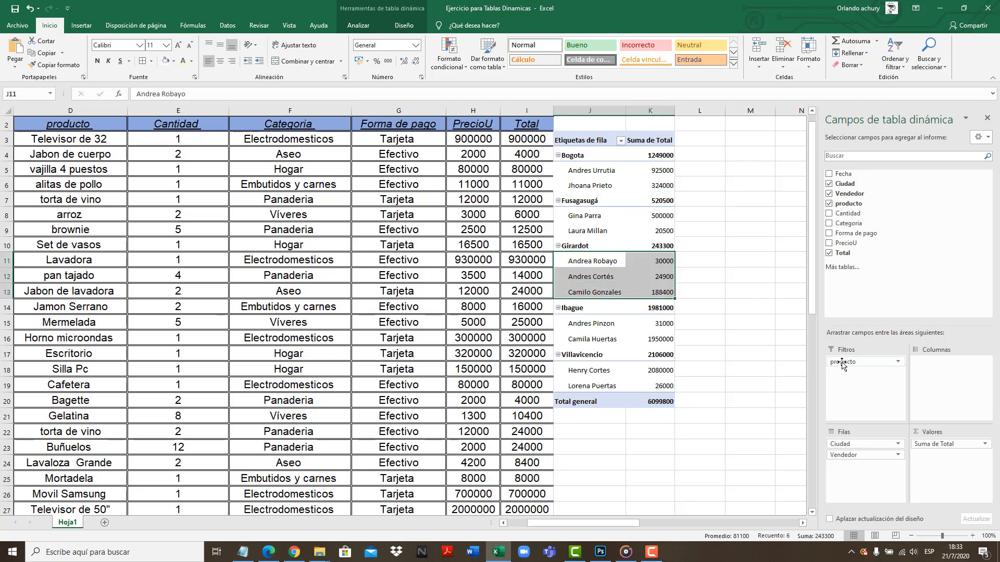
click(606, 324)
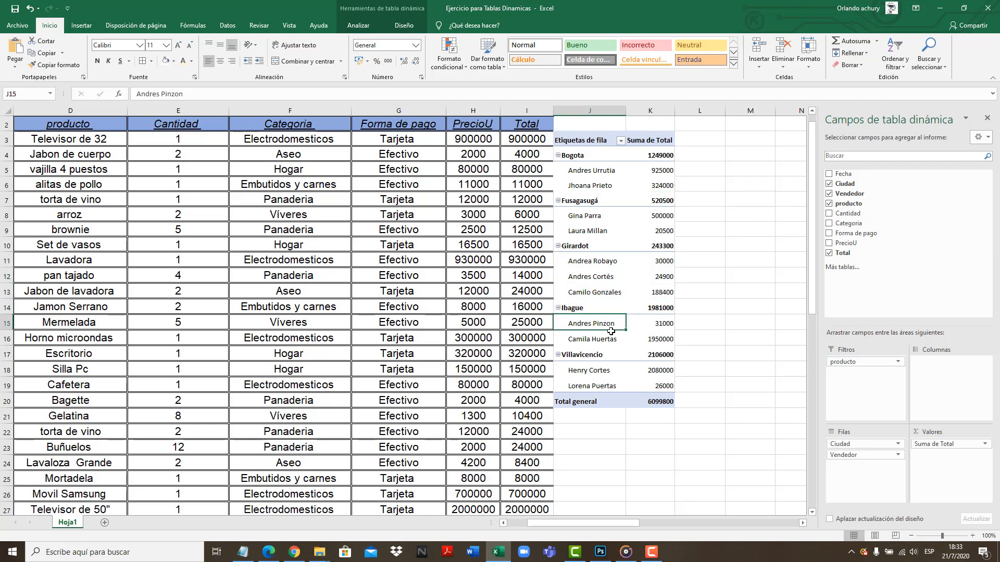
drag(609, 331, 654, 342)
drag(610, 371, 651, 384)
click(659, 401)
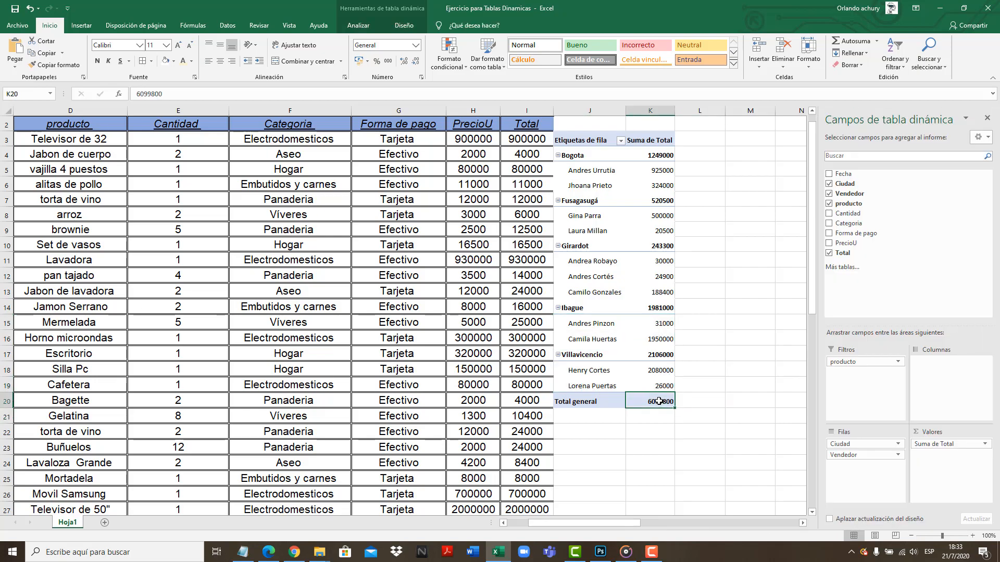
Compare the Suma de Total subtotals of Fusagasugá, Bogota, Girardot and Ibague
click(688, 219)
click(662, 202)
click(664, 158)
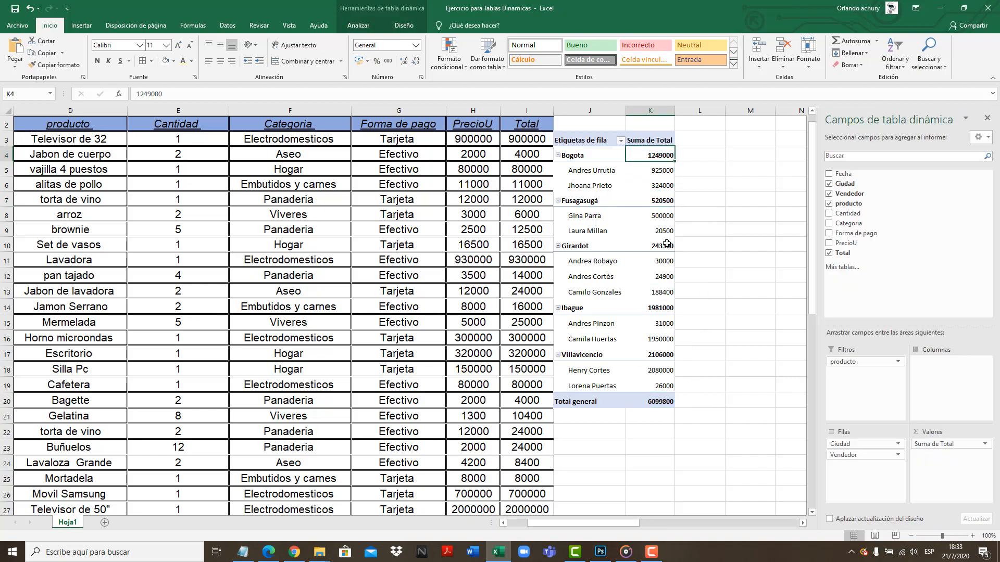
click(658, 231)
click(657, 248)
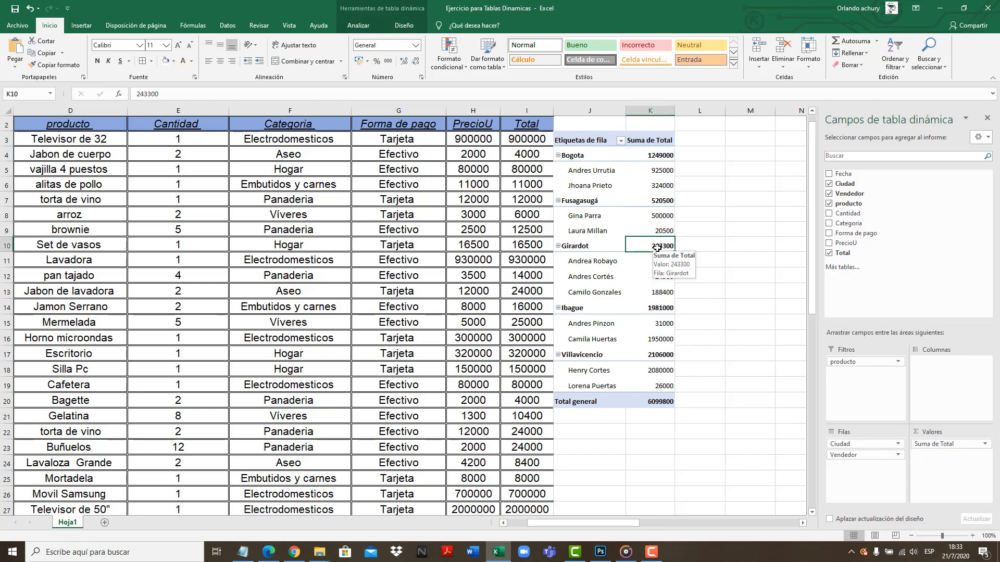
click(661, 308)
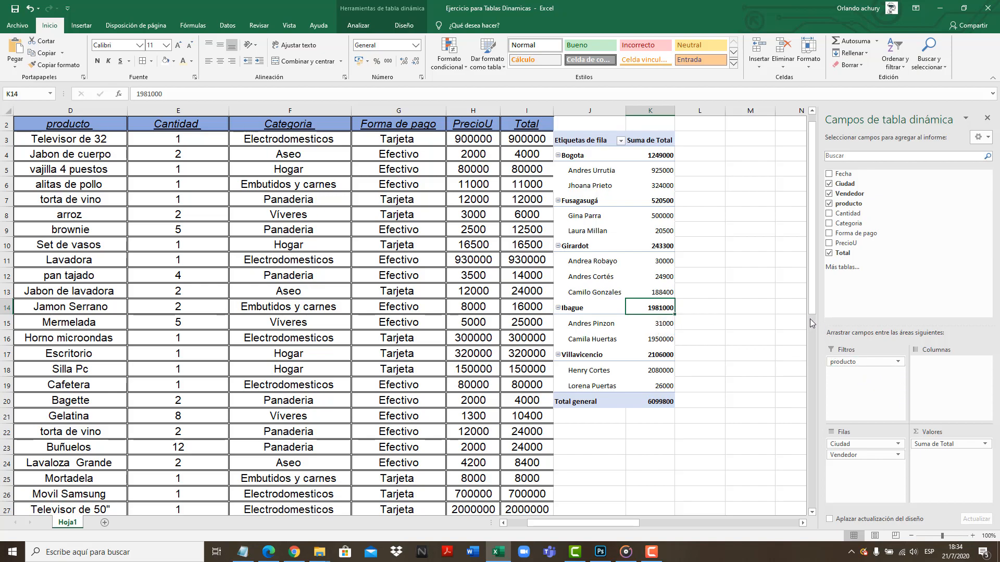
Filter the pivot table by producto to show only Lavadora
scroll(812, 313, up, 1)
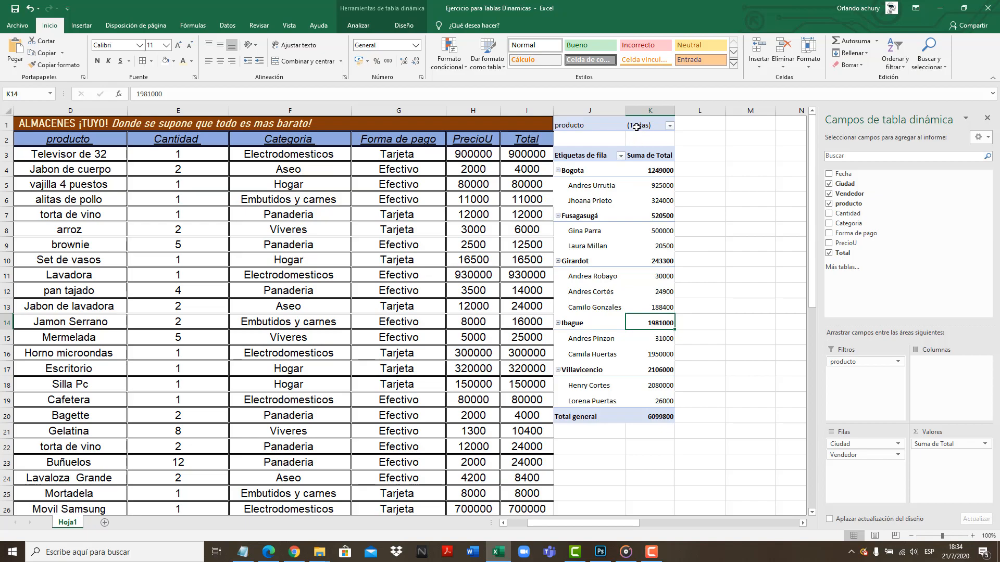
click(669, 126)
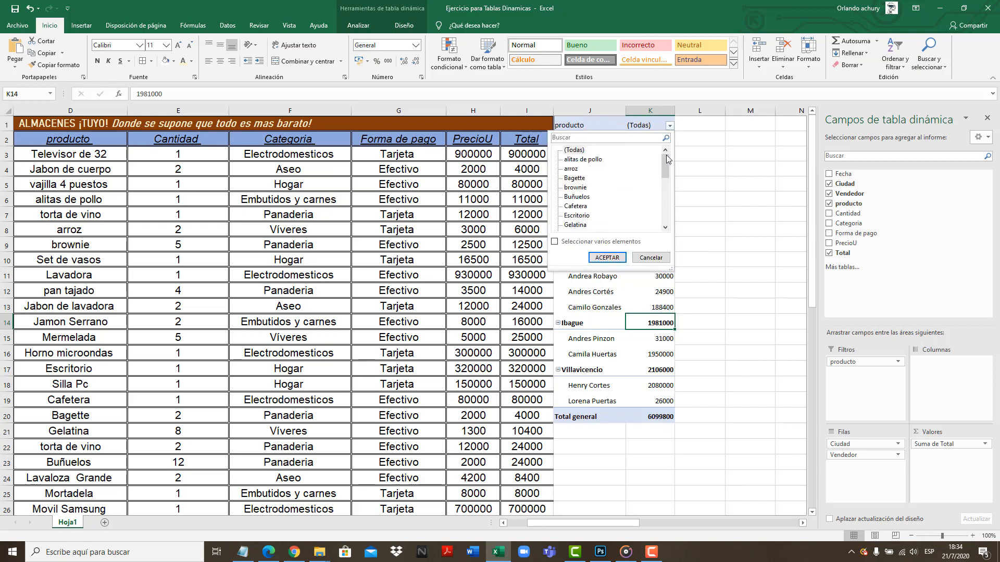
drag(666, 157, 665, 177)
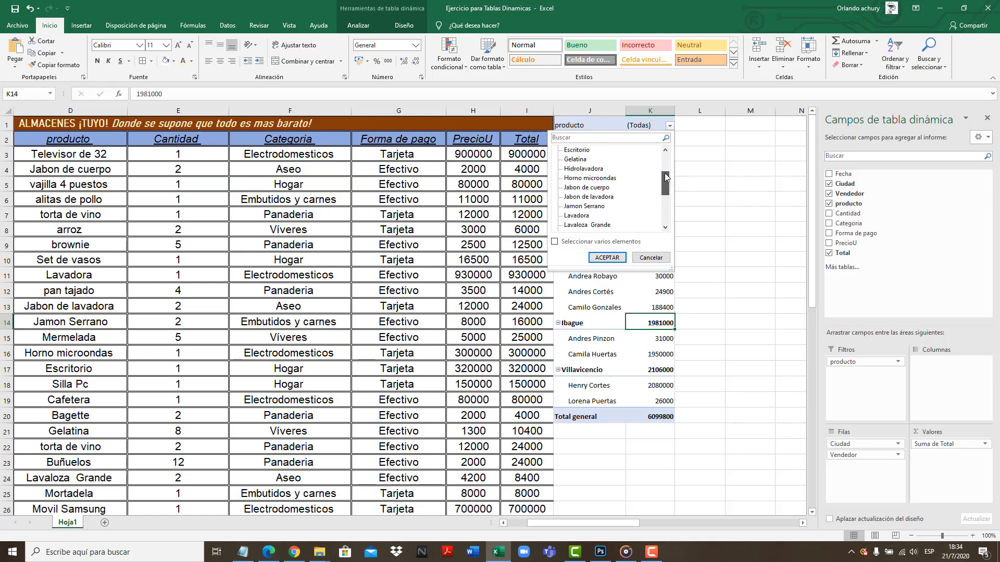
click(583, 217)
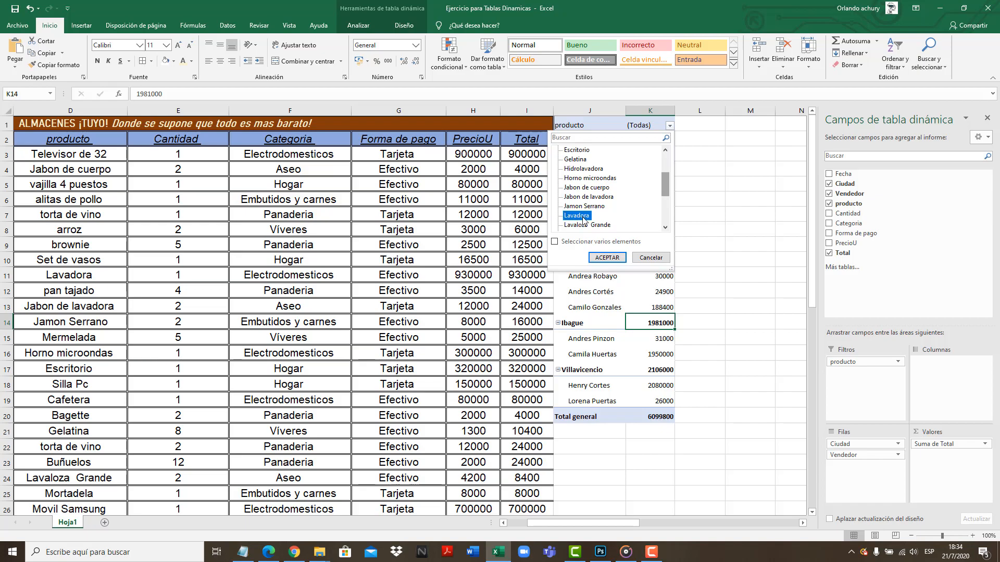
click(609, 259)
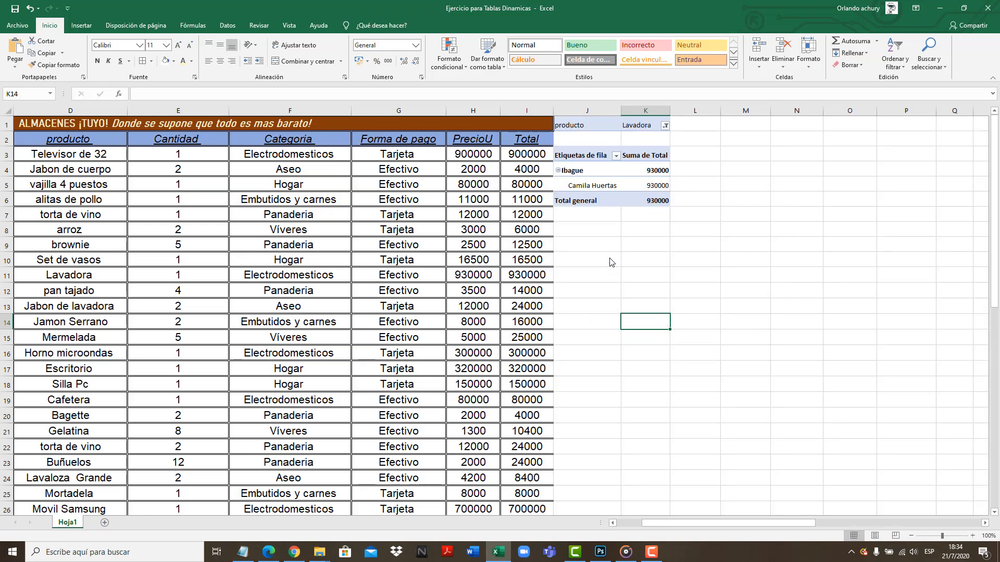
Examine the ciudad, vendedor and total shown in the pivot table for the filtered product
click(570, 186)
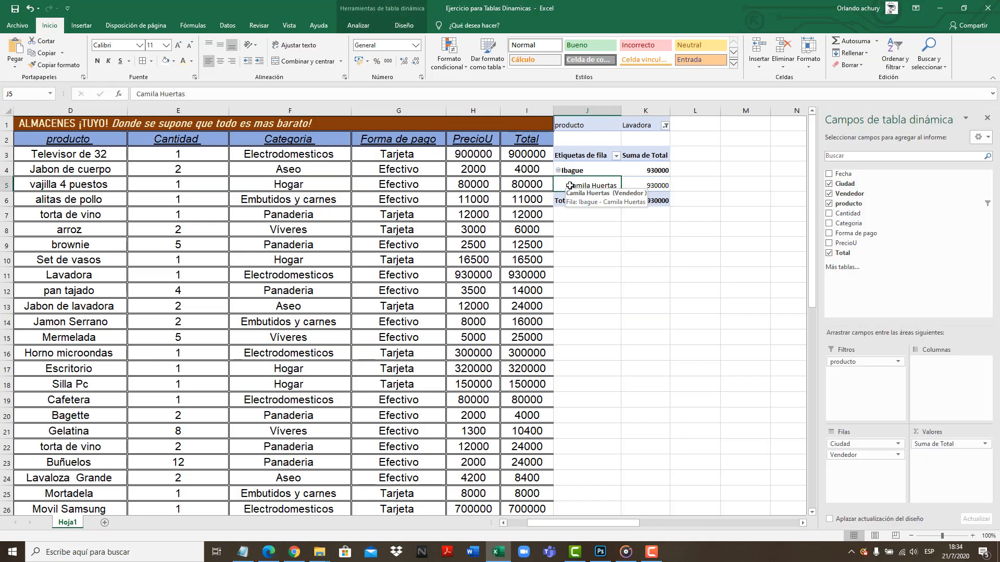
click(579, 170)
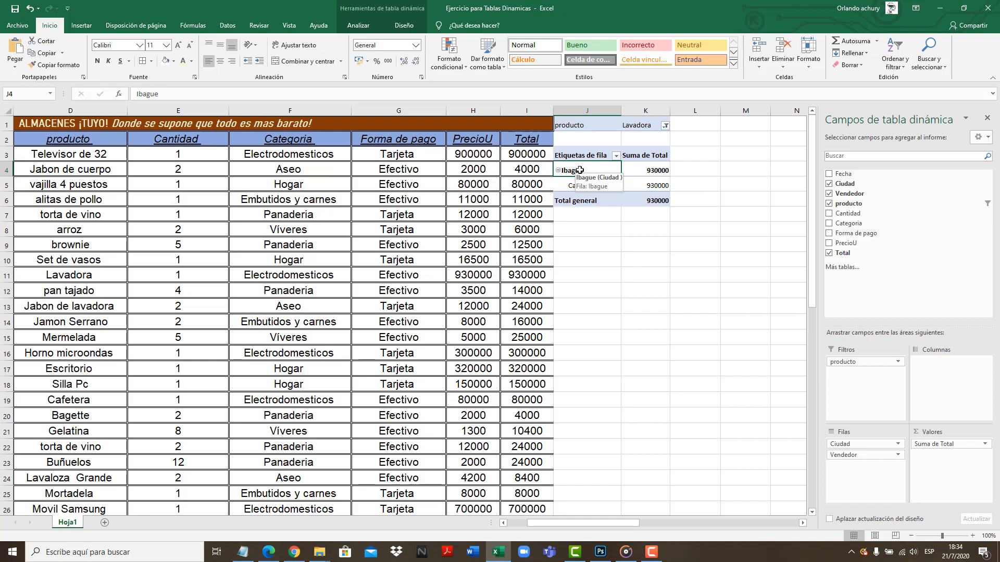
click(582, 228)
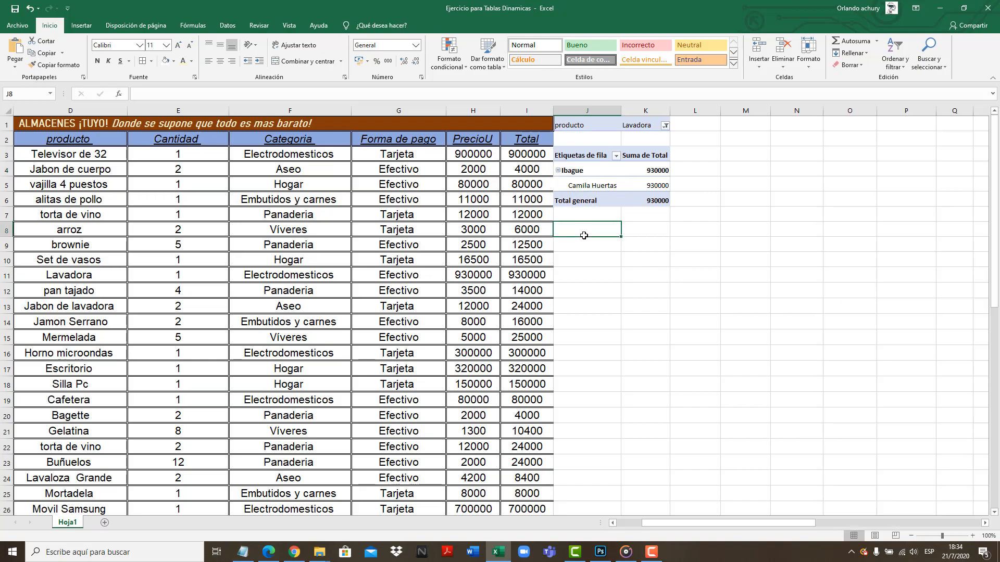
click(627, 170)
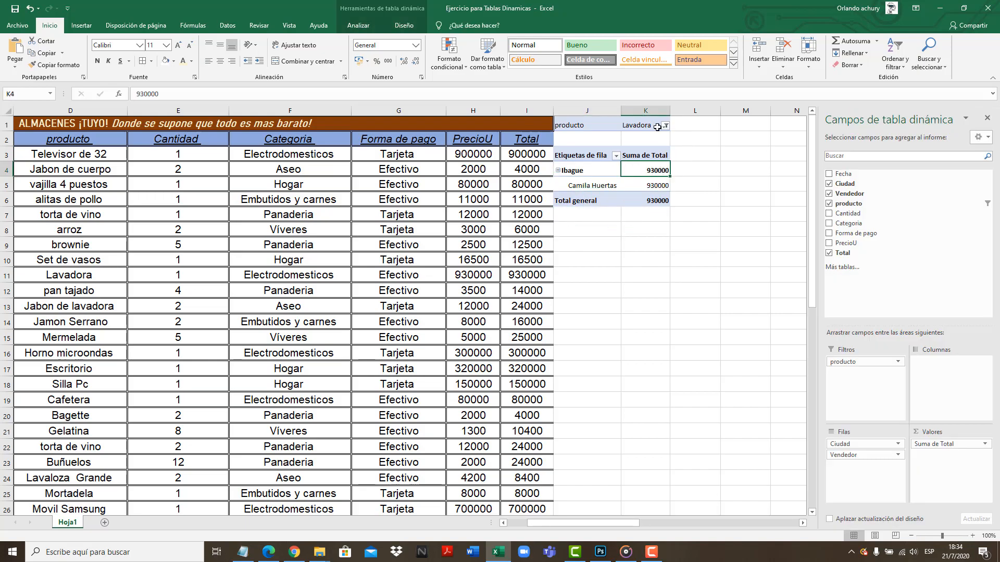
click(681, 110)
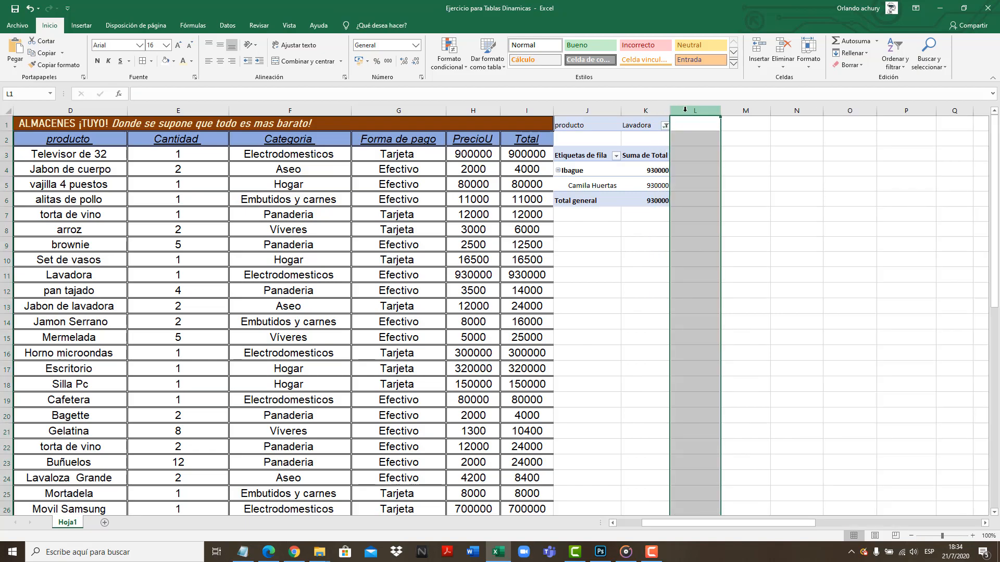
click(623, 234)
click(646, 122)
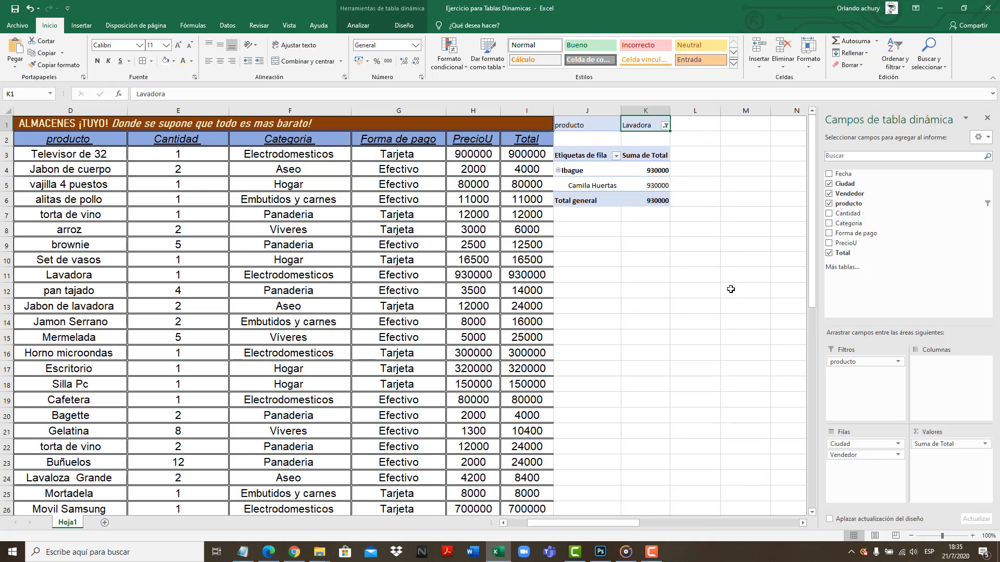
Add the Fecha field to the columns of the pivot table filtered by producto
click(668, 277)
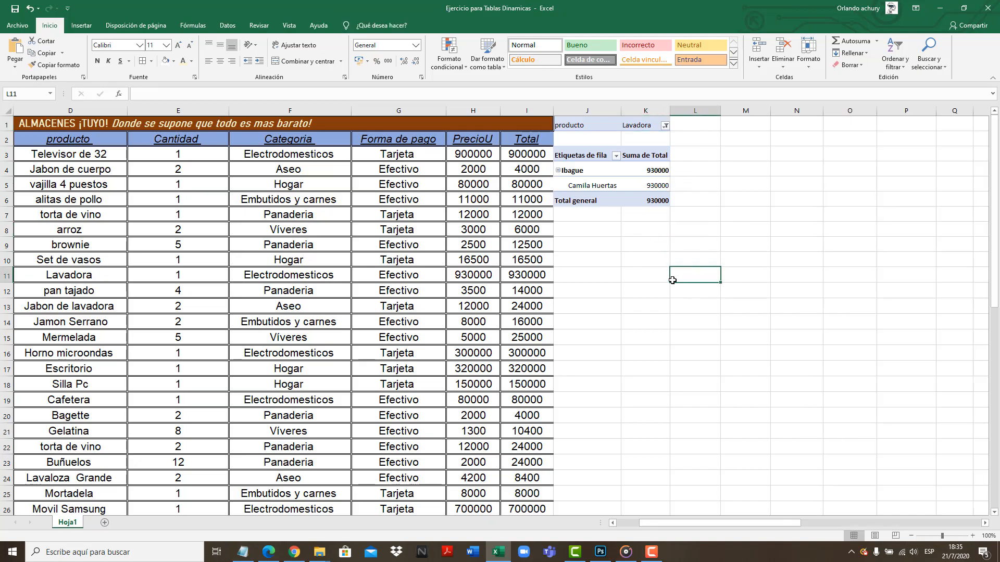
click(633, 169)
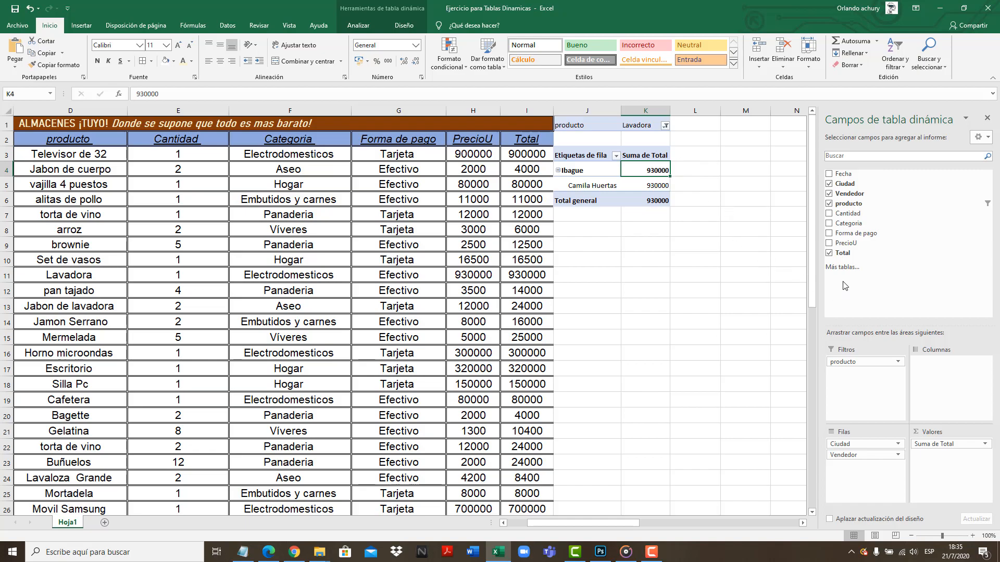
drag(842, 174, 936, 373)
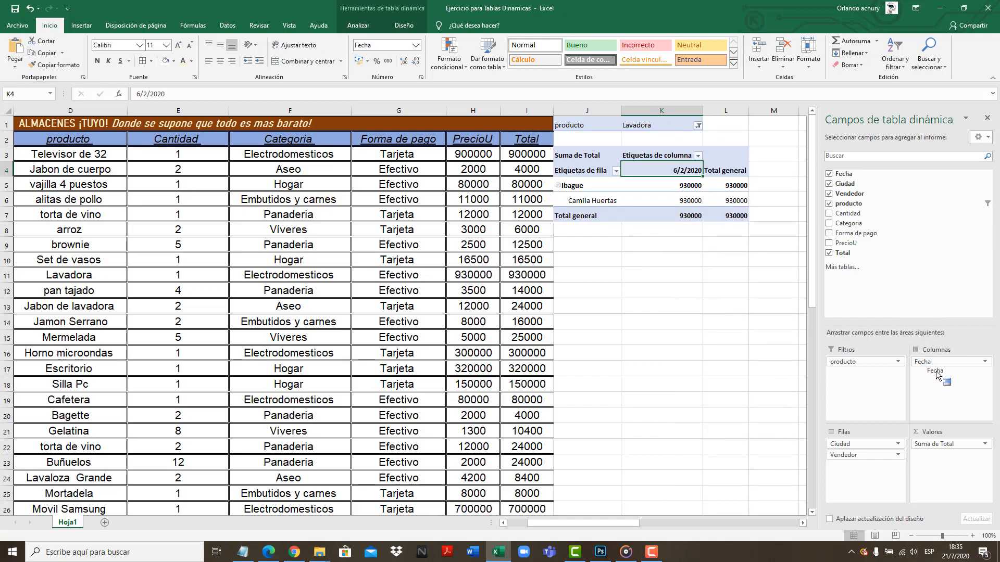
drag(936, 373, 941, 367)
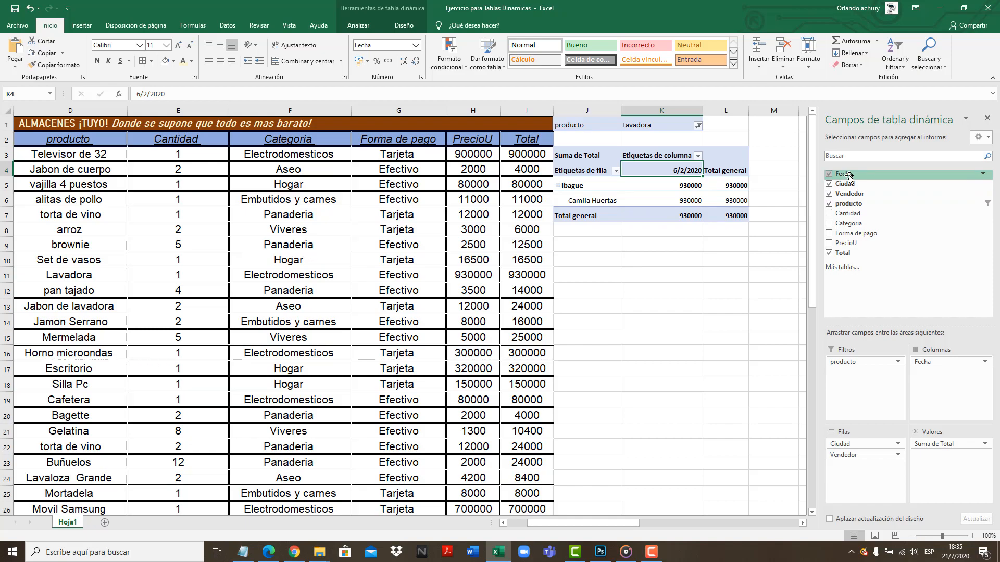
click(726, 321)
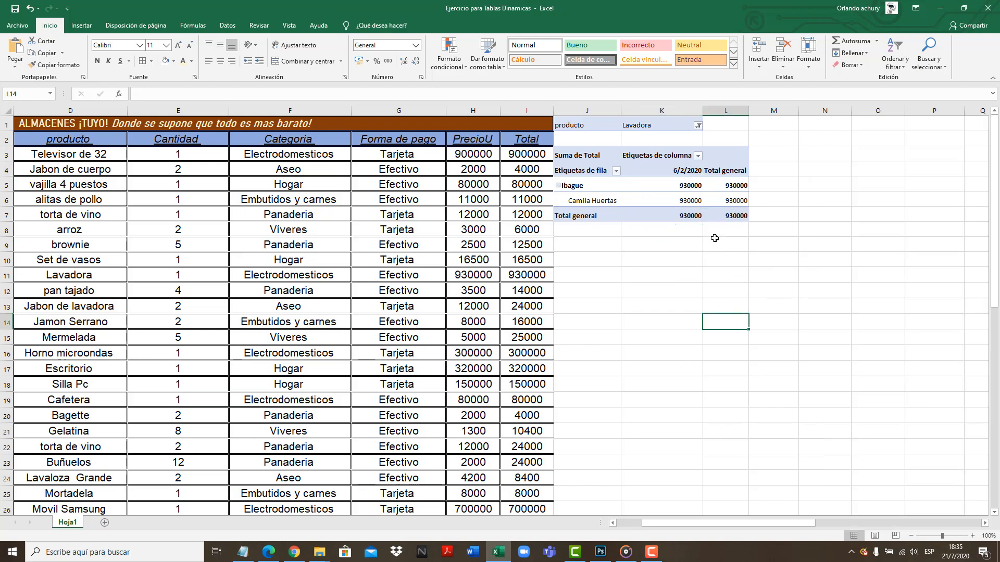
Check the Lavadora sale by ciudad, vendedor and fecha, and reset the producto filter to (Todas)
click(587, 187)
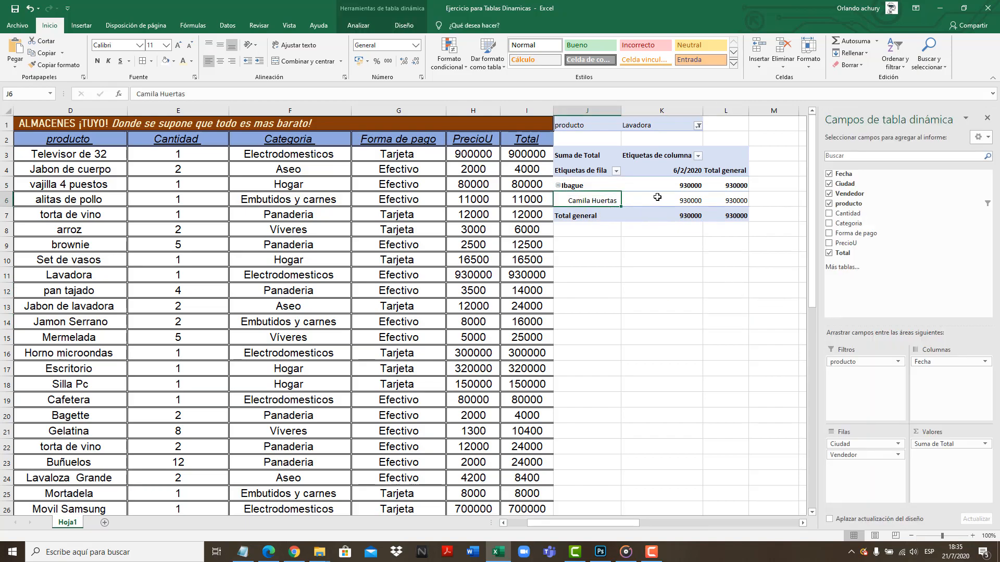
click(673, 203)
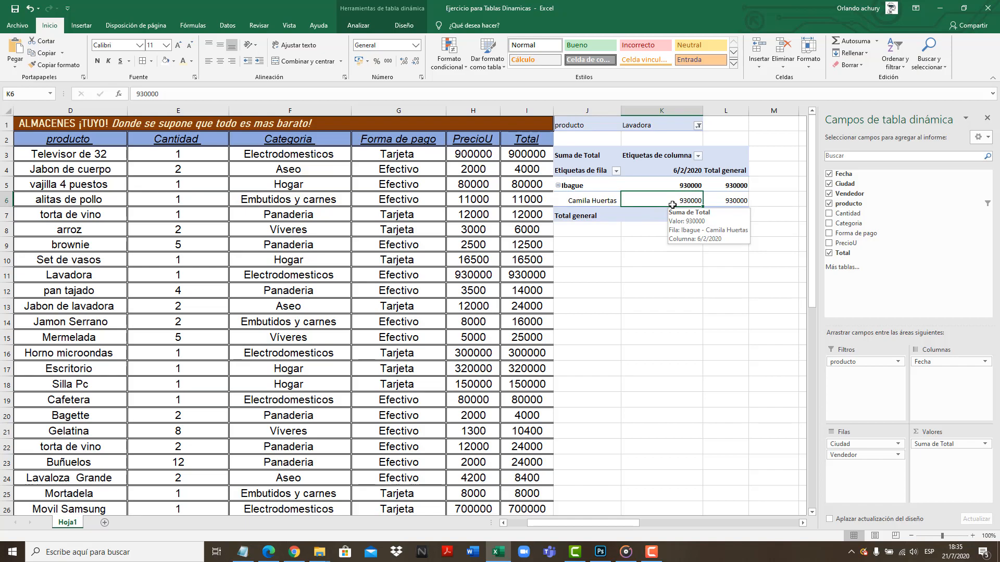
click(665, 172)
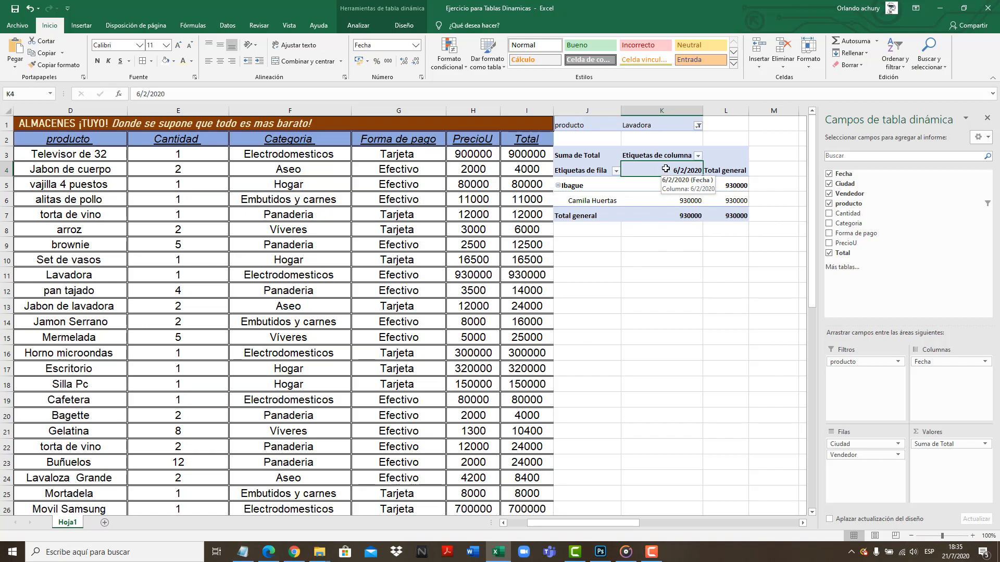
click(698, 125)
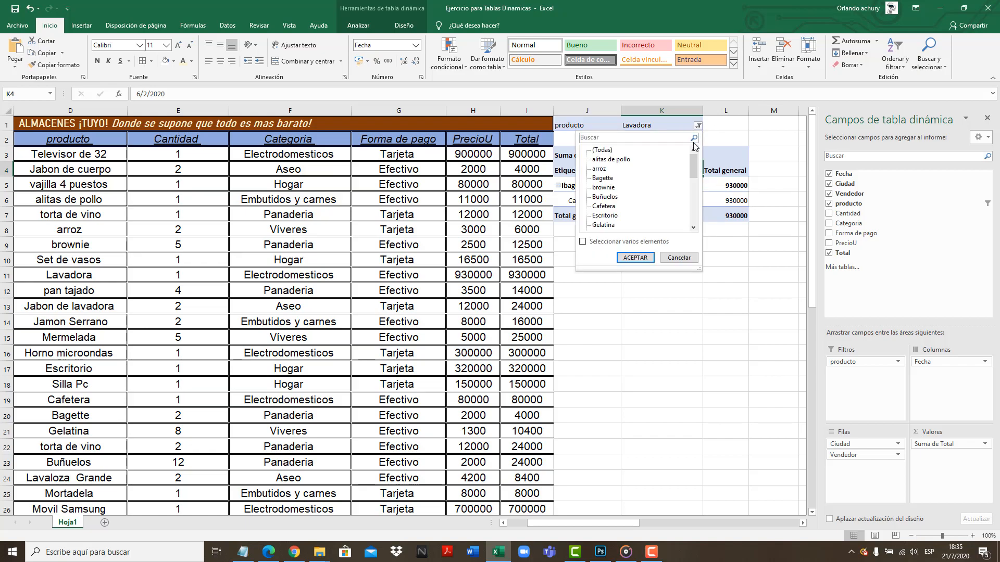
click(634, 258)
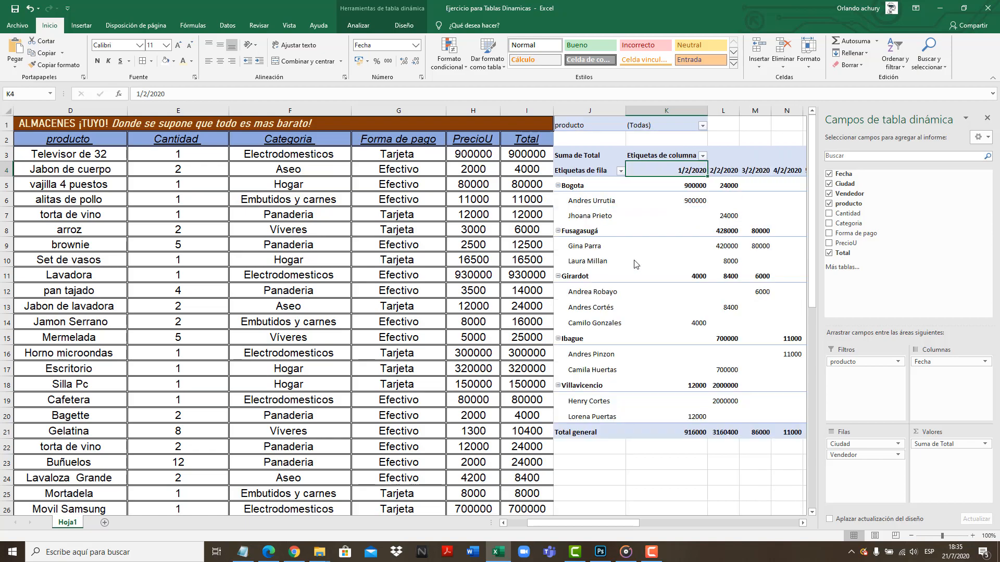
Examine the pivot table's date columns and grand total column, and return to the first columns of the source data
drag(628, 528, 645, 529)
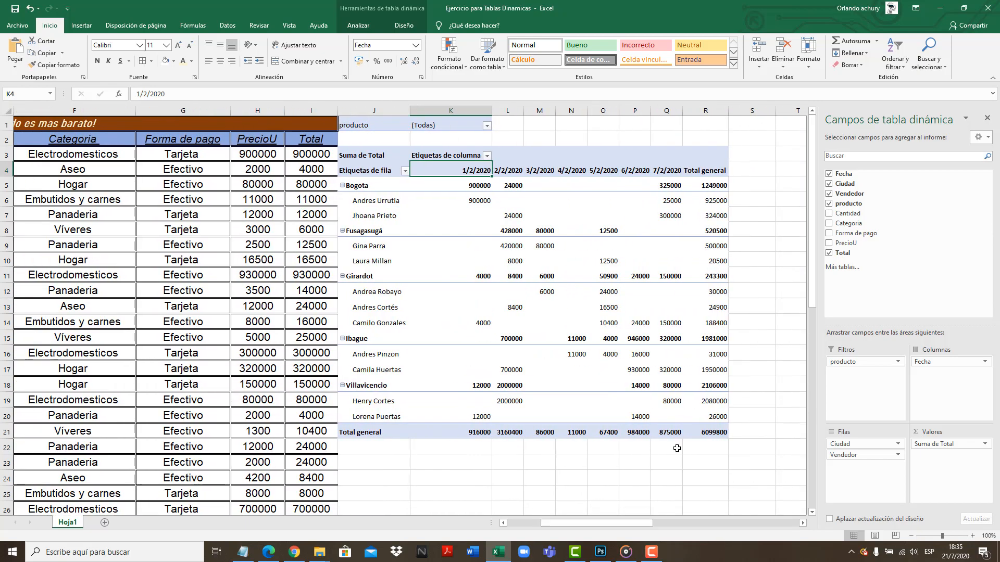
click(711, 172)
click(674, 172)
click(635, 173)
click(600, 173)
click(540, 173)
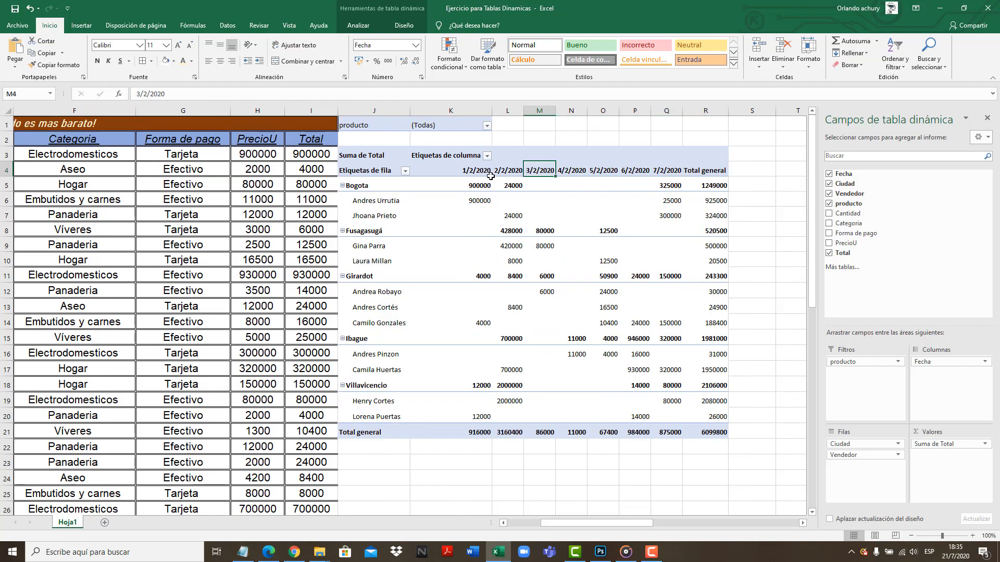
click(482, 173)
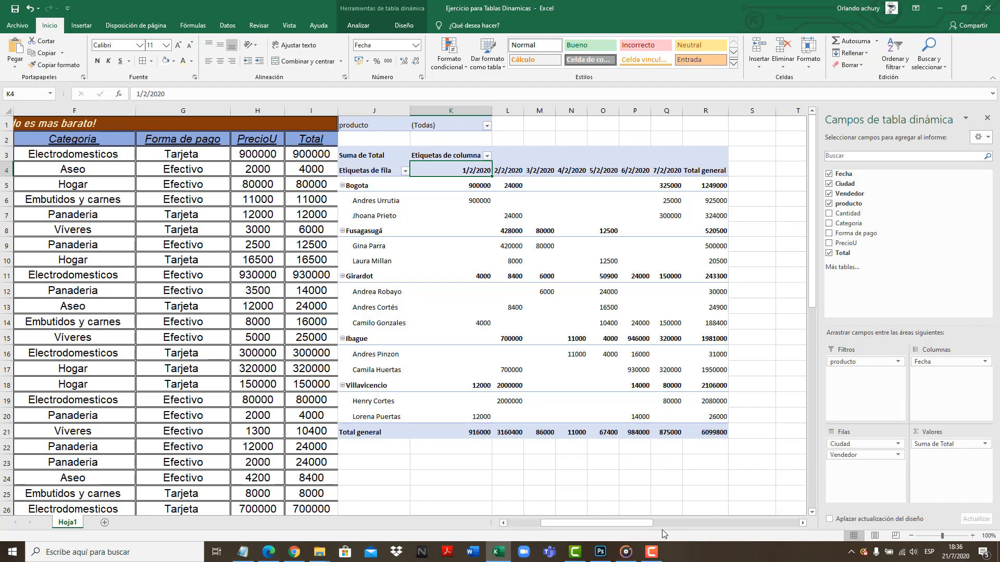
drag(649, 524, 597, 529)
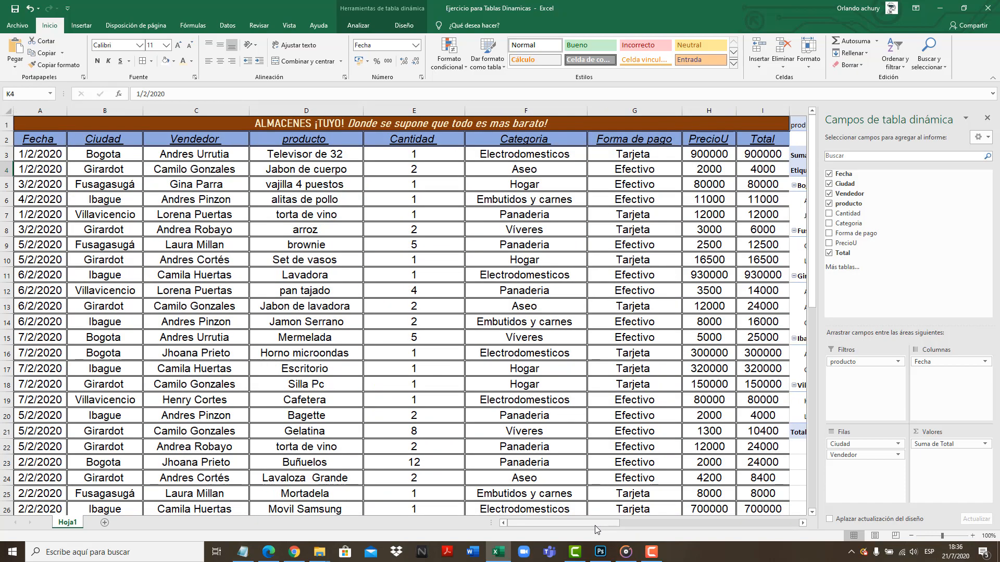